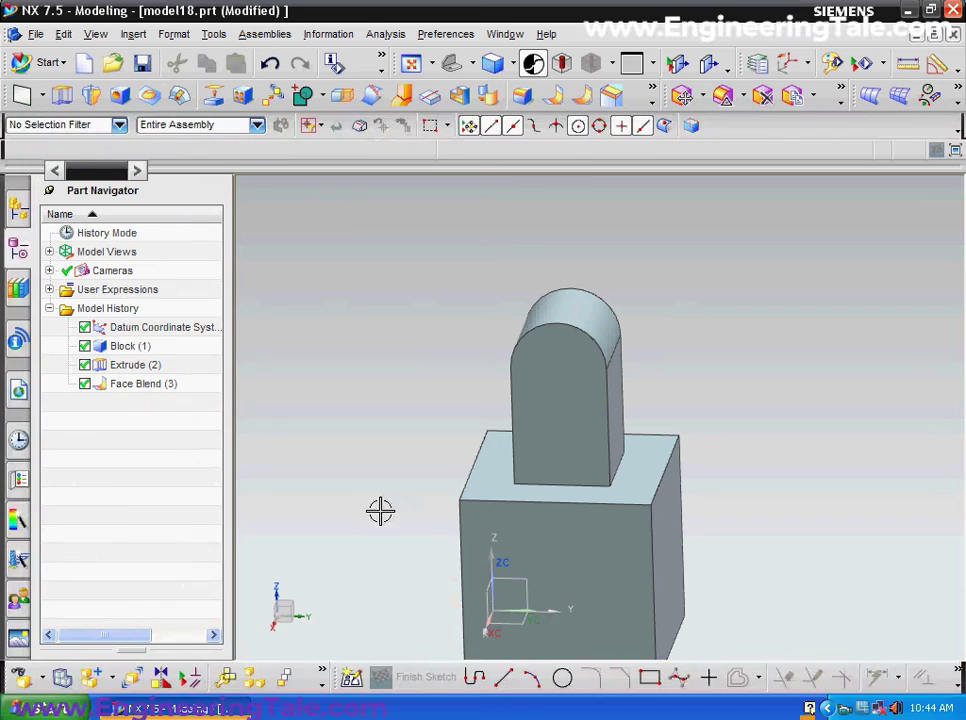
Step: Open Insert > Detail Feature > Draft and tilt the model view
click(133, 35)
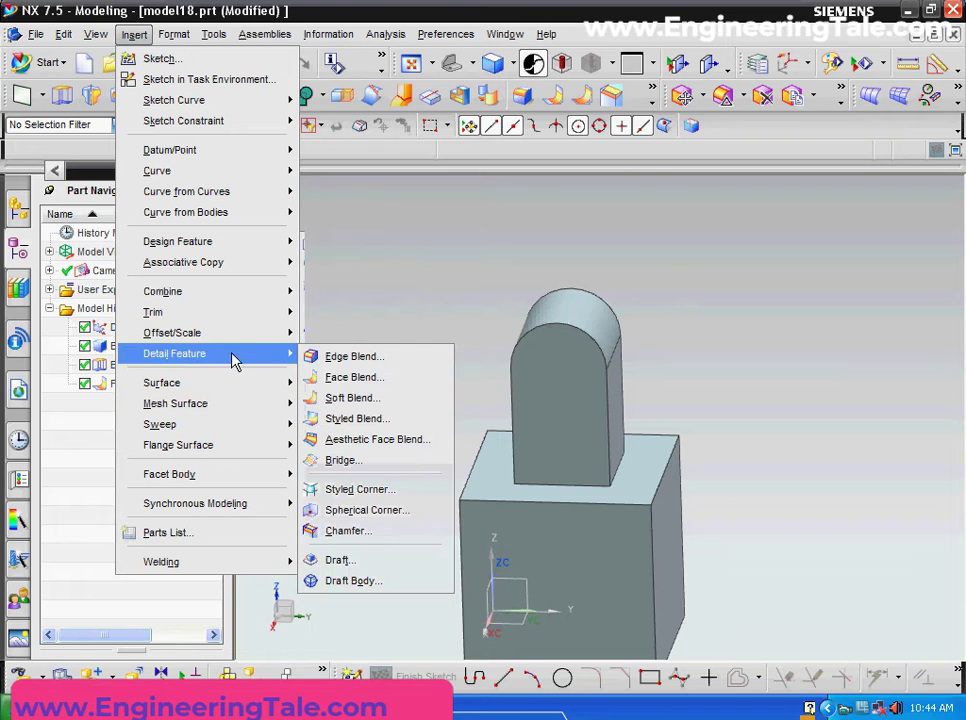
mouse_move(175, 353)
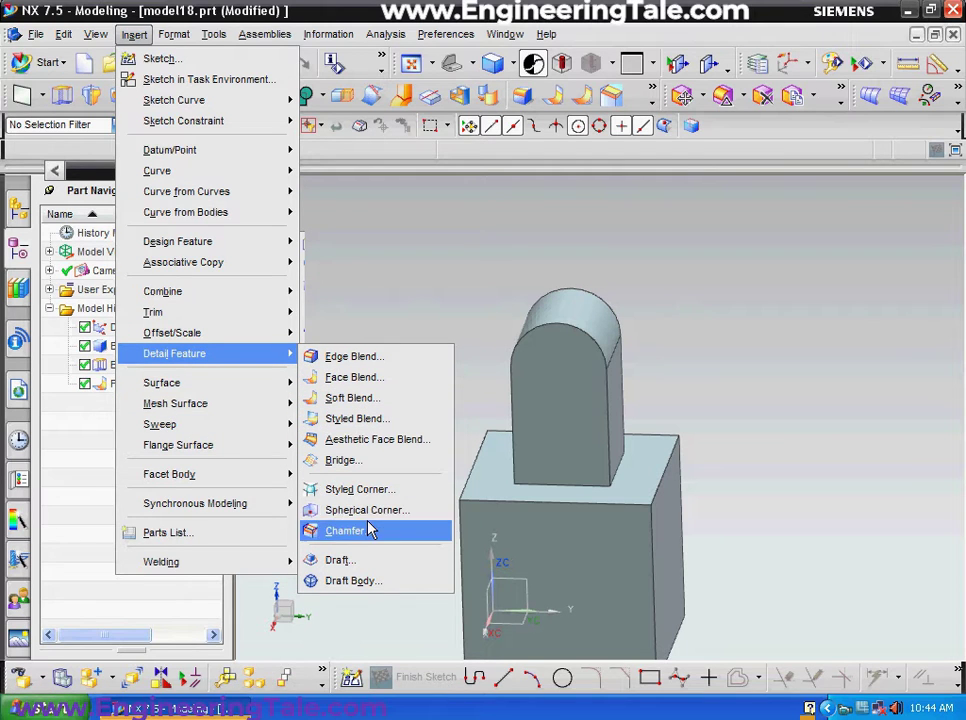
click(362, 560)
middle_drag(817, 329, 733, 357)
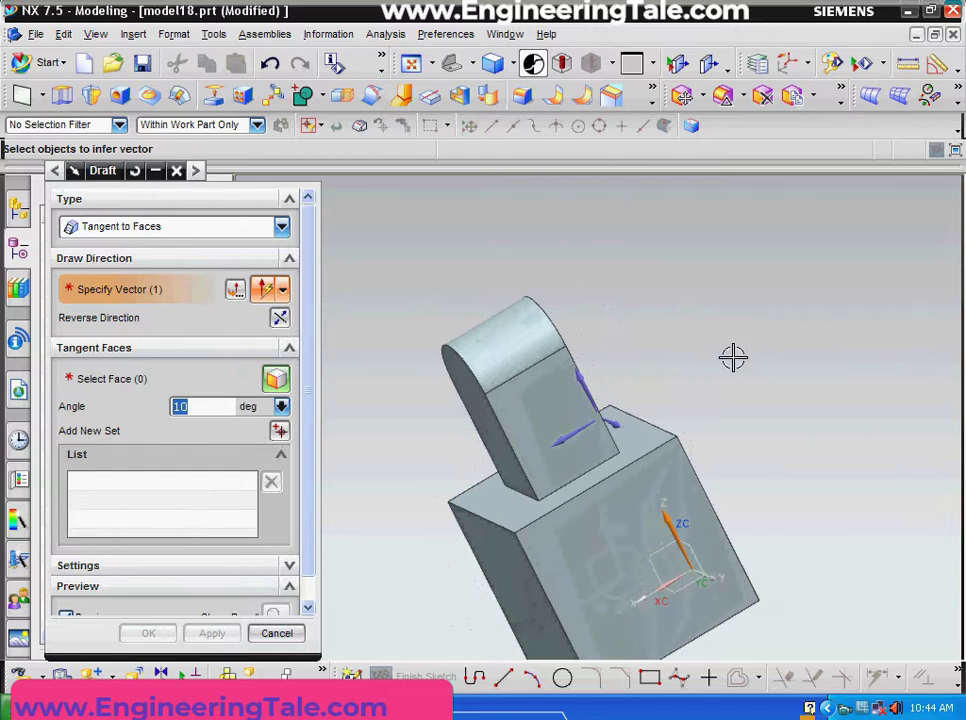
Step: Make the draft From Plane type with Z-axis draw direction and a block face as stationary plane
click(282, 230)
click(200, 250)
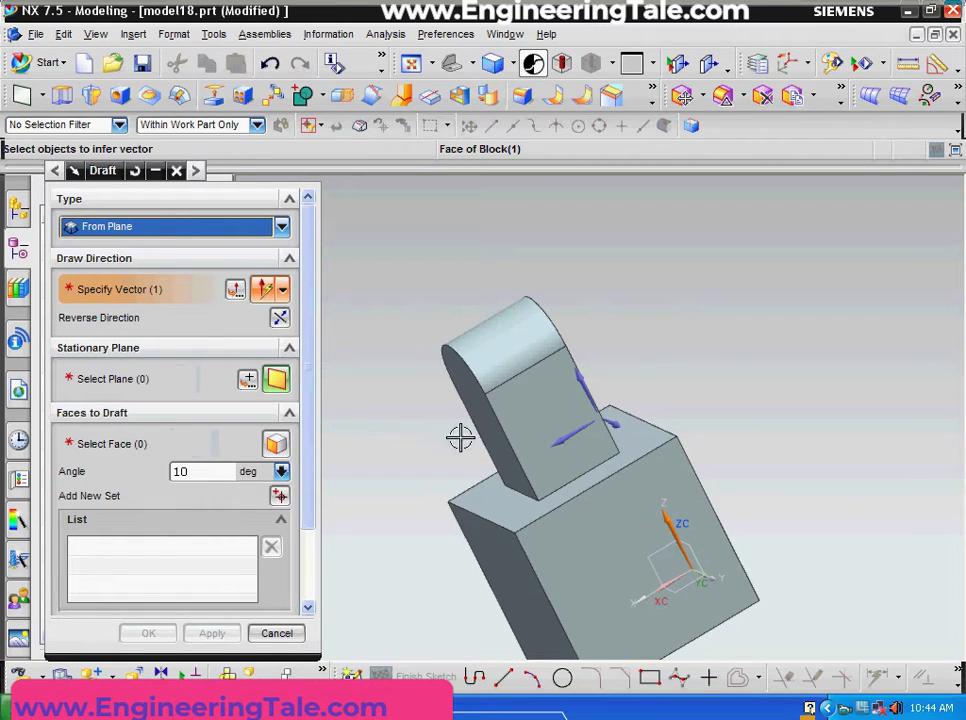
middle_drag(734, 348, 759, 347)
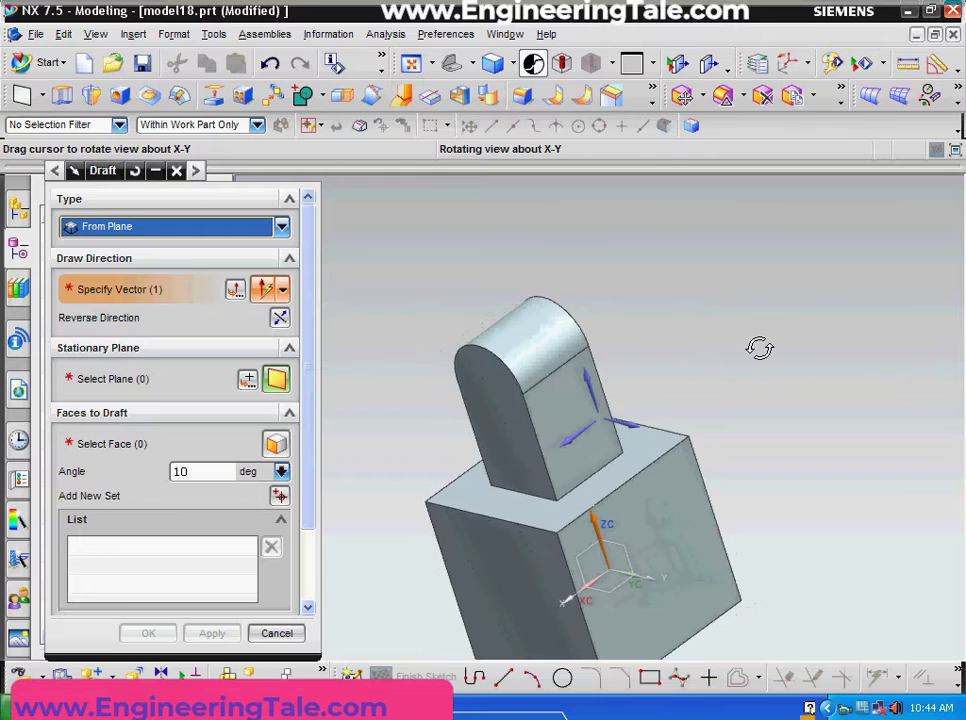
scroll(574, 400, up, 4)
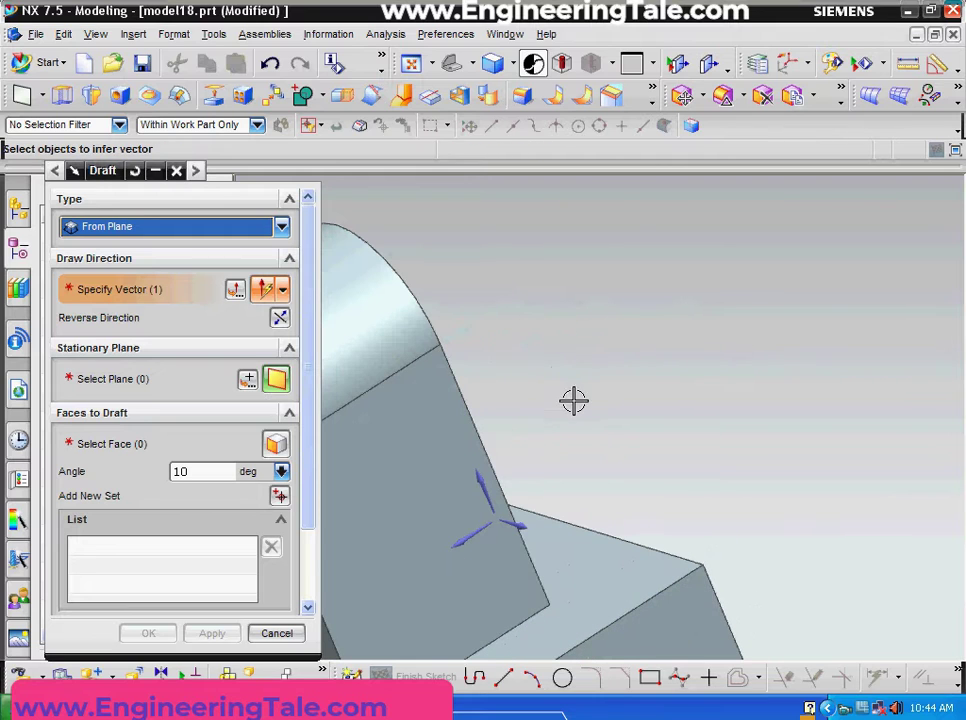
click(487, 490)
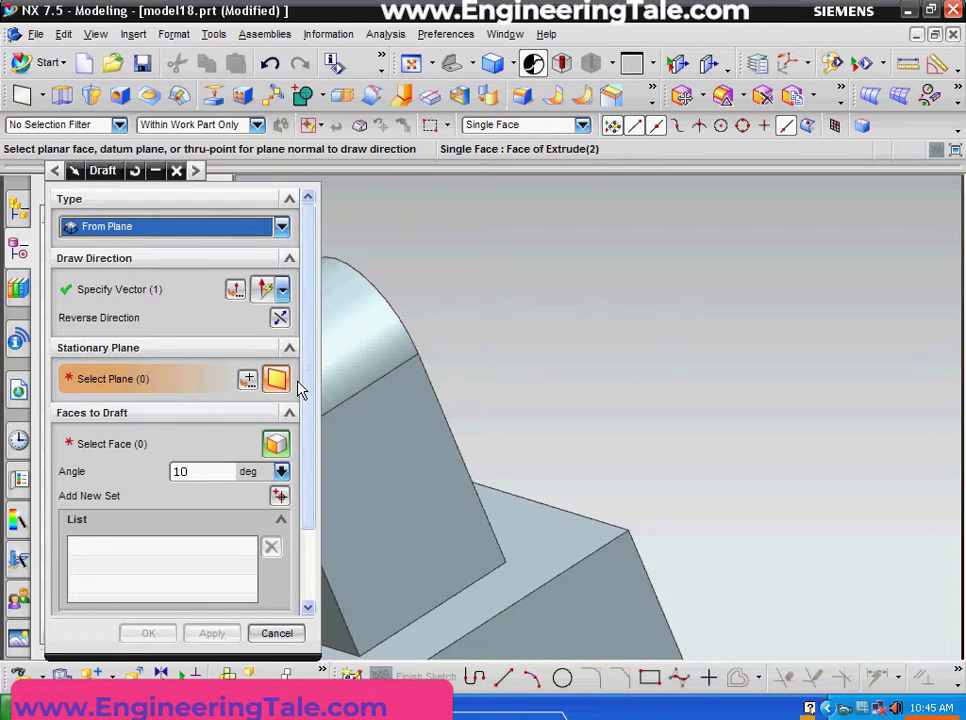
scroll(785, 390, down, 3)
mouse_move(785, 390)
middle_down()
mouse_move(832, 455)
mouse_move(789, 401)
mouse_move(765, 338)
mouse_move(724, 328)
mouse_move(763, 401)
mouse_move(791, 401)
middle_up()
click(680, 414)
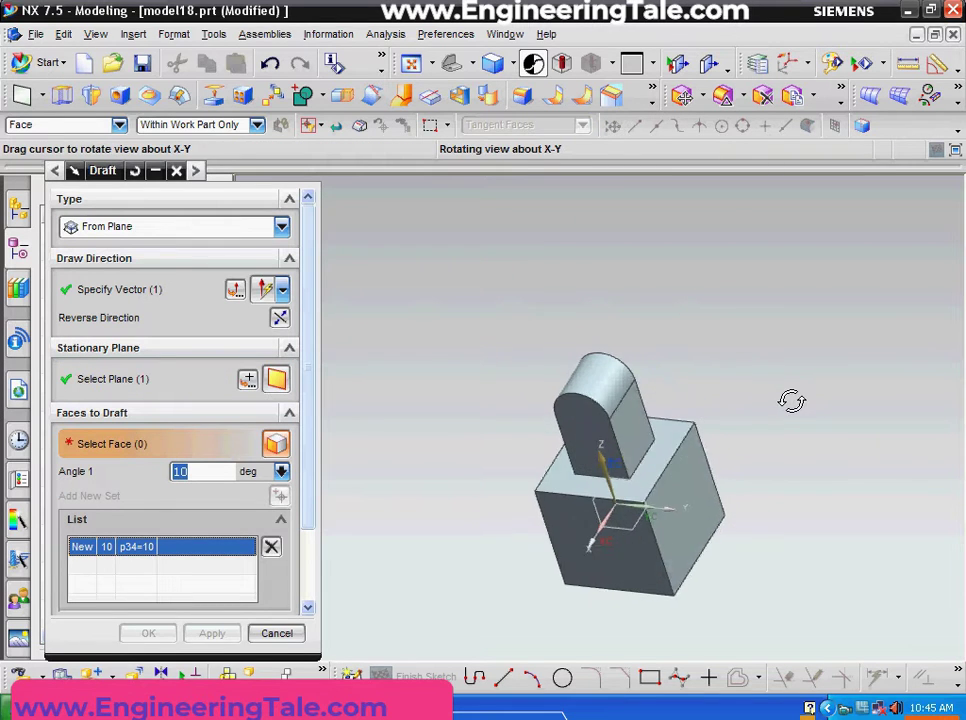
Step: Select the block's right face at a -15° draft angle, then add the front face
click(686, 499)
mouse_move(780, 384)
middle_down()
mouse_move(832, 356)
mouse_move(813, 358)
middle_up()
text(-15)
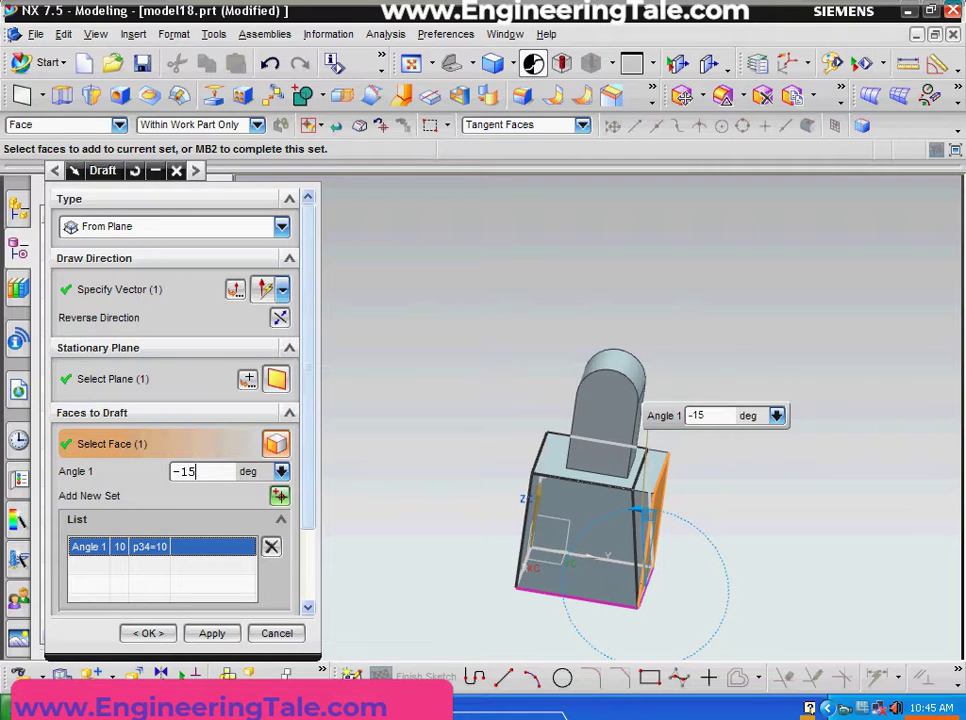
key(Return)
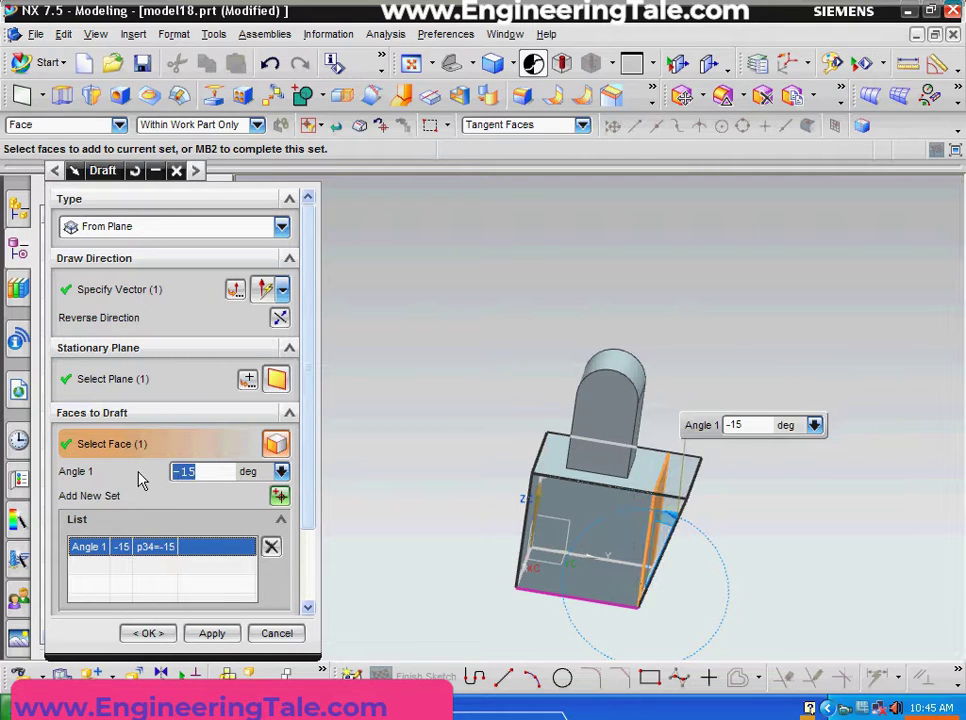
click(576, 534)
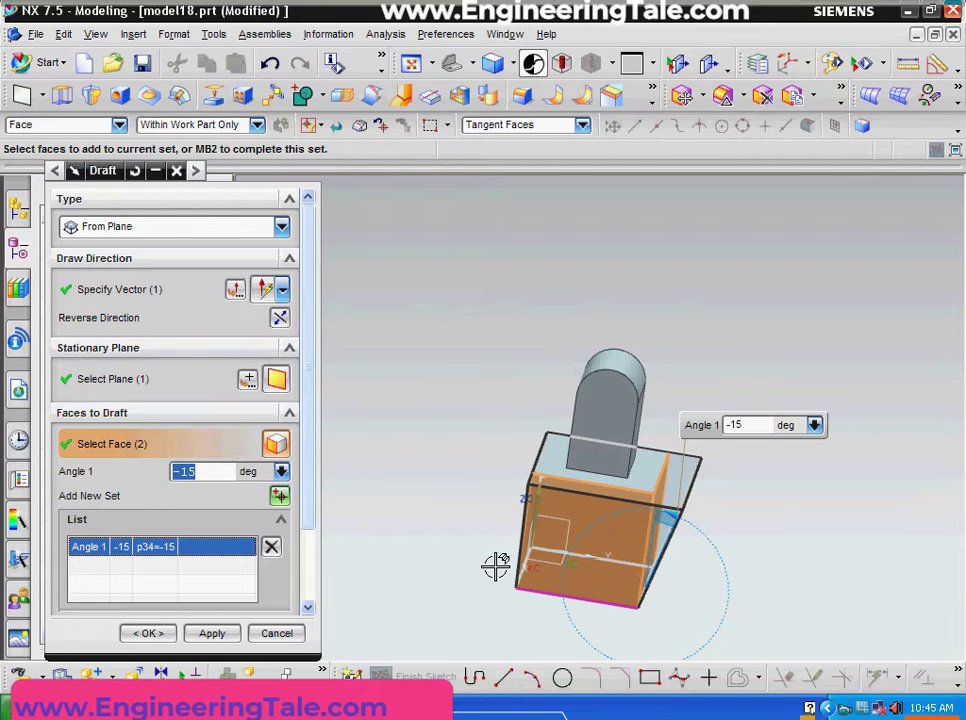
Step: Add the remaining two side faces of the block and expand the Preview options
middle_drag(740, 564, 828, 578)
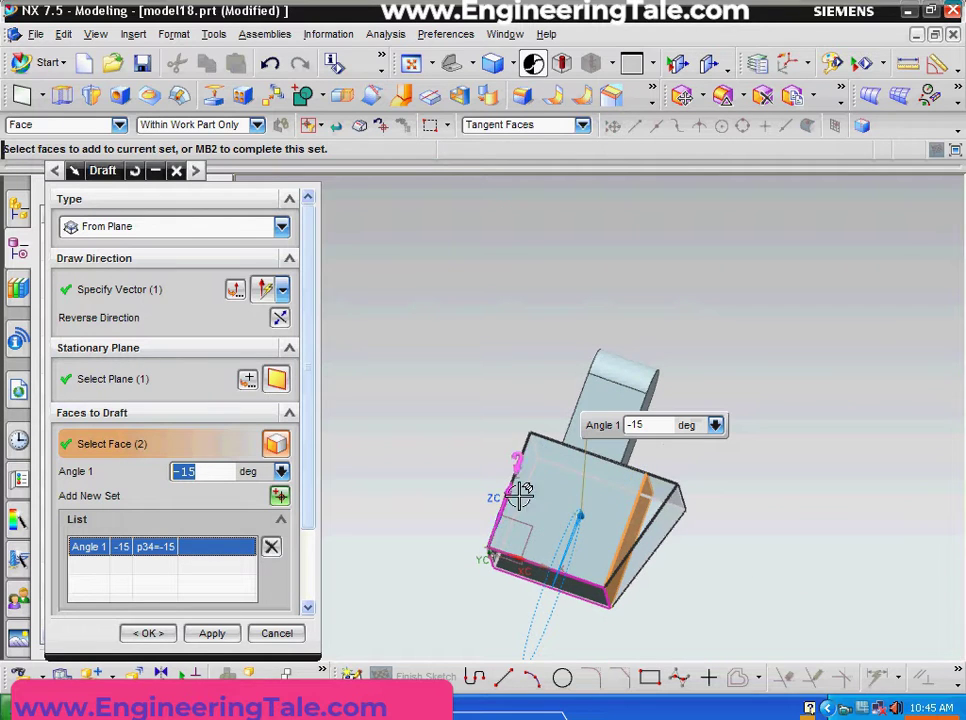
click(597, 490)
middle_drag(780, 431, 808, 543)
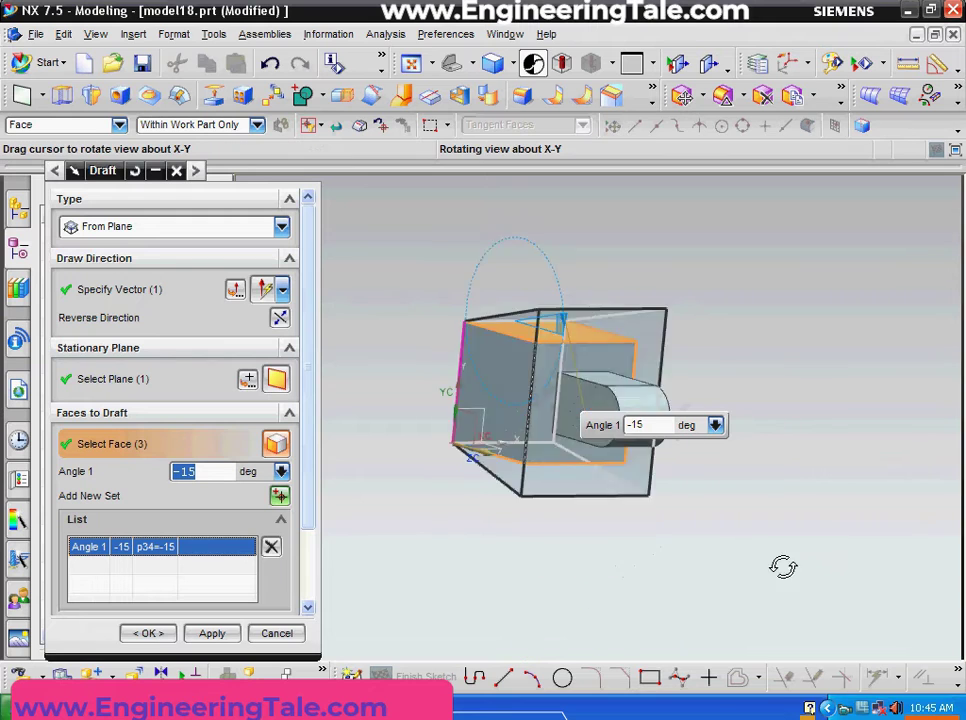
click(485, 395)
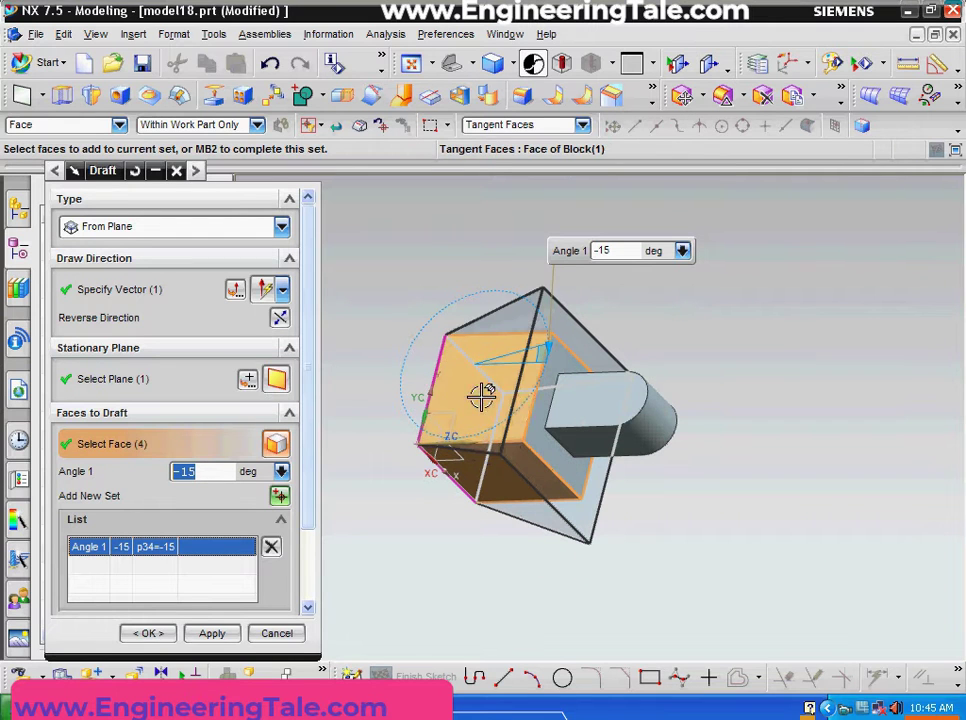
mouse_move(787, 550)
middle_down()
mouse_move(735, 525)
mouse_move(610, 540)
middle_up()
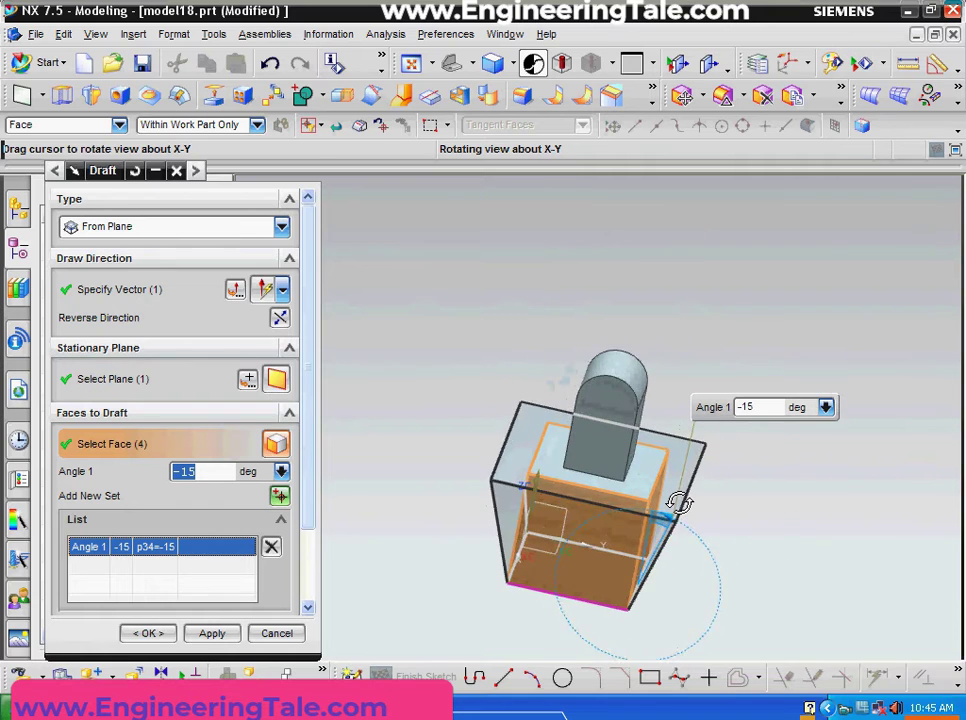
middle_drag(610, 540, 560, 500)
scroll(305, 500, down, 3)
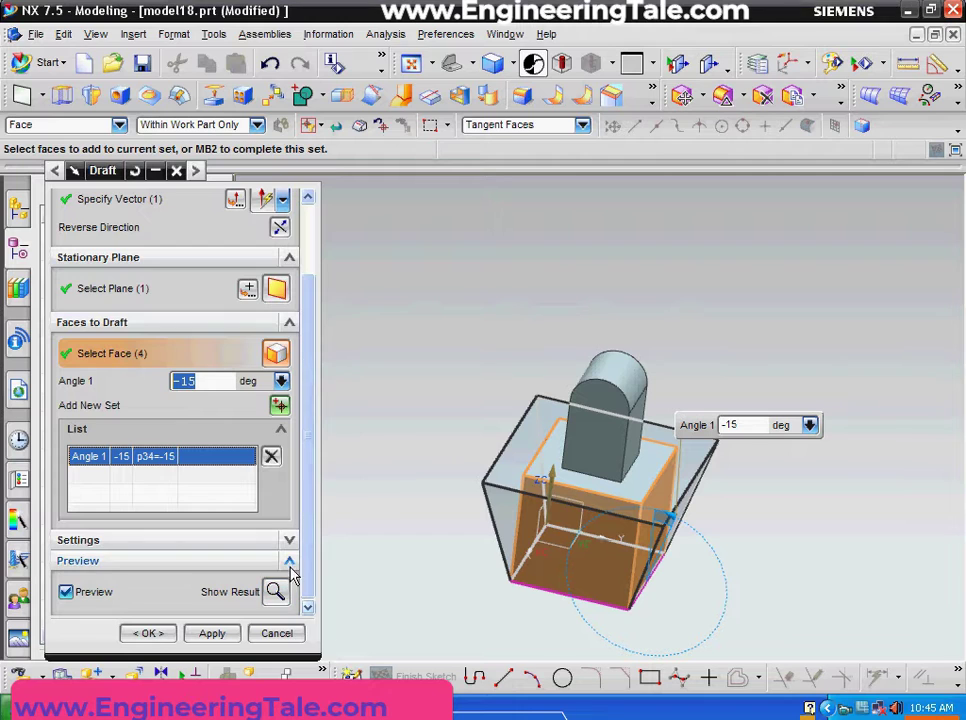
click(289, 561)
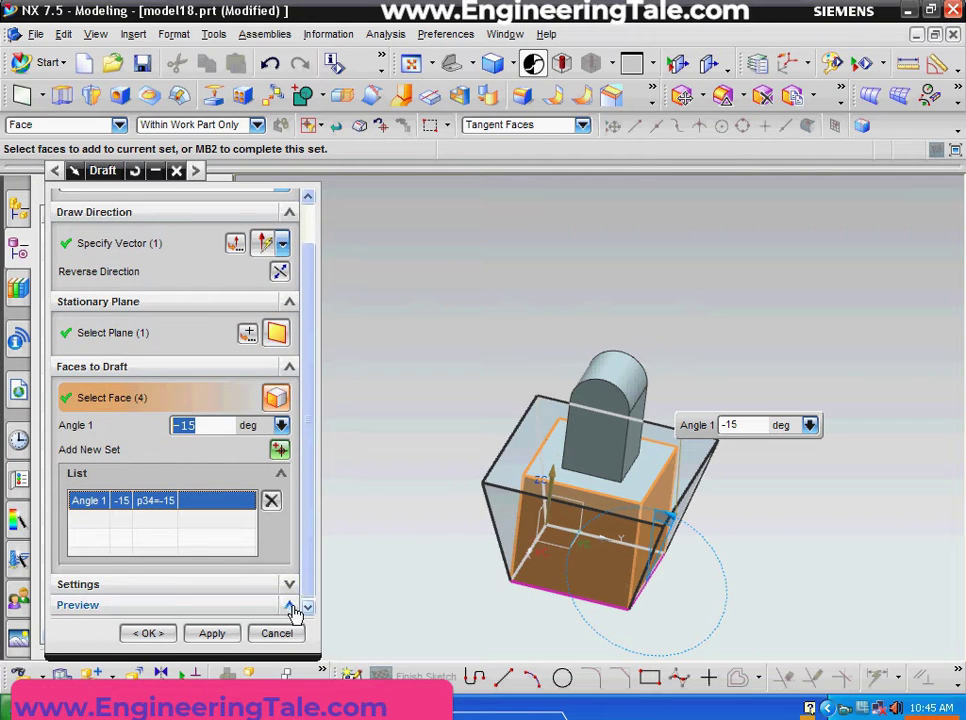
click(289, 606)
Step: Show and inspect the -15° draft result, undo it, and cancel the Draft dialog
click(276, 598)
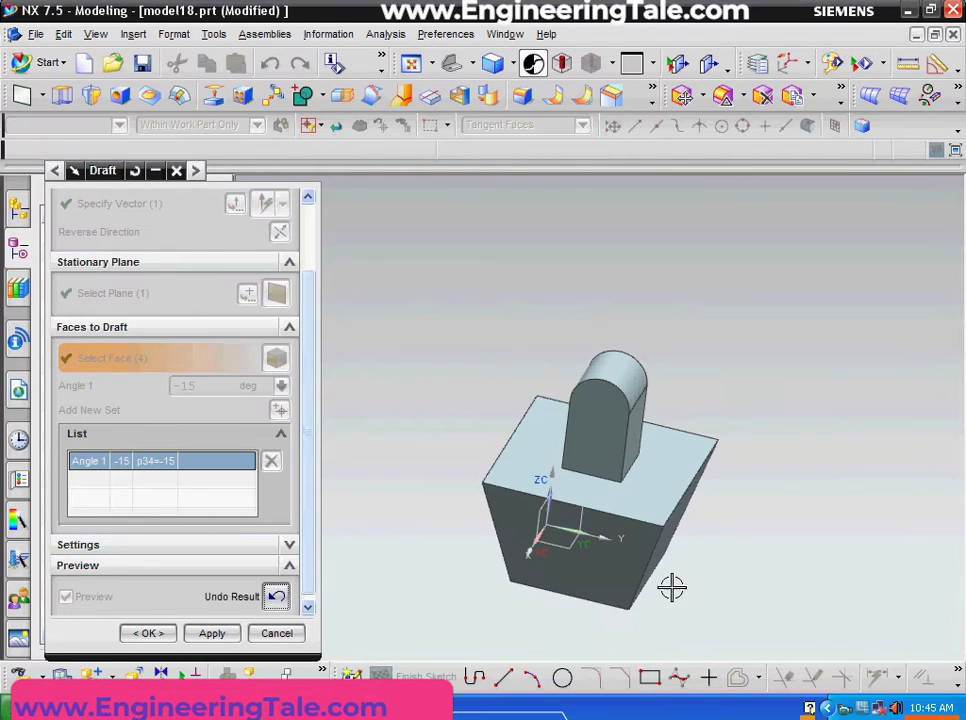
mouse_move(735, 547)
middle_down()
mouse_move(664, 528)
mouse_move(569, 614)
mouse_move(666, 582)
middle_up()
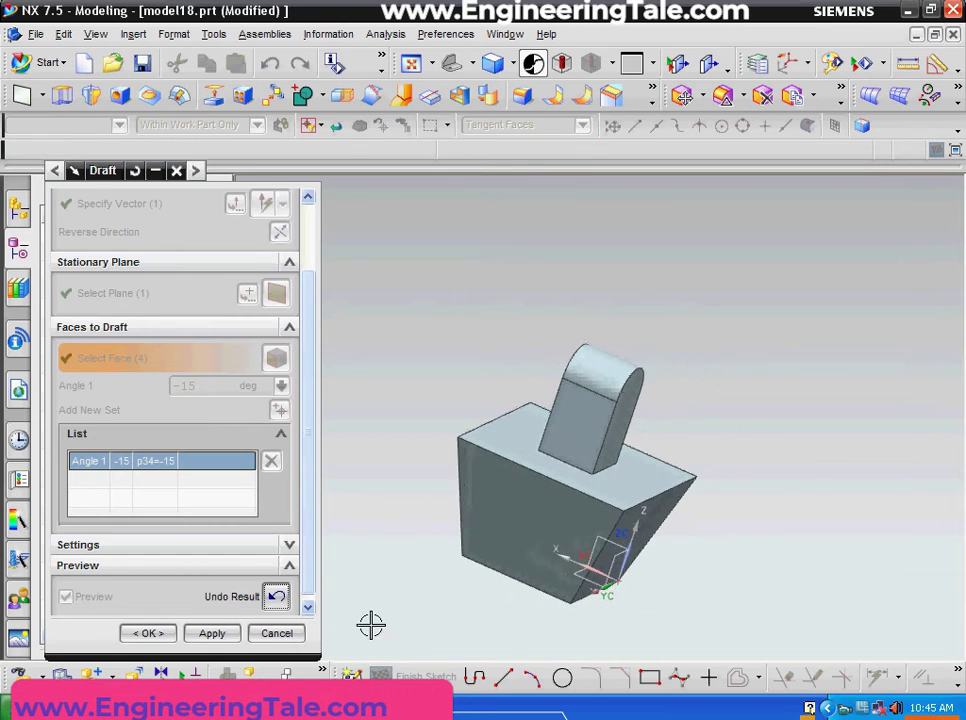
click(274, 598)
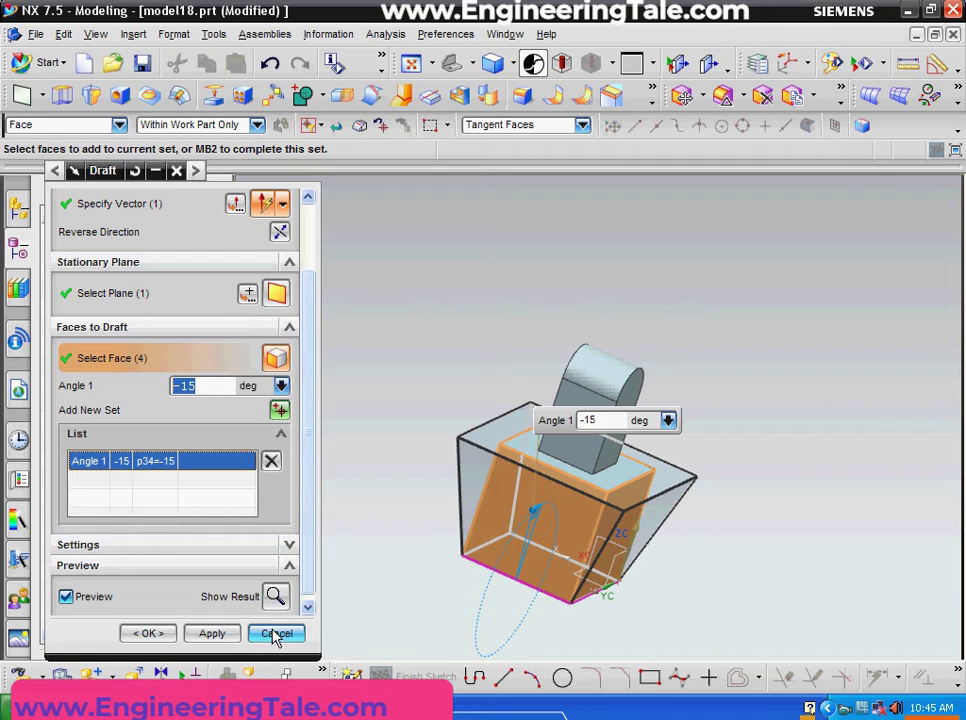
click(276, 633)
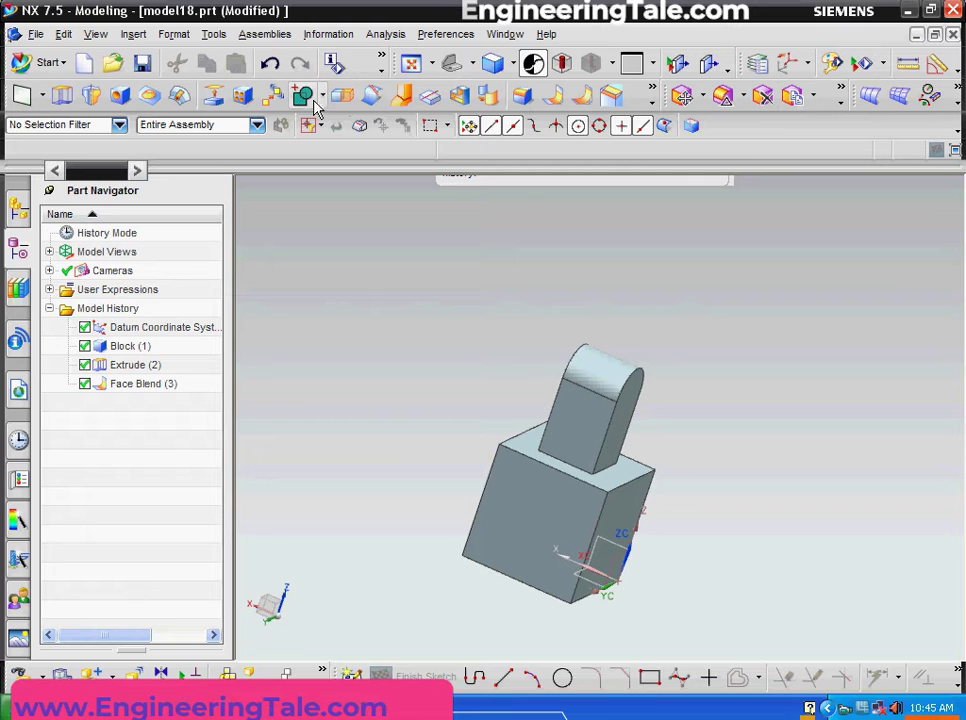
Step: Reopen the Draft dialog and accept the Z-axis draw direction
click(135, 36)
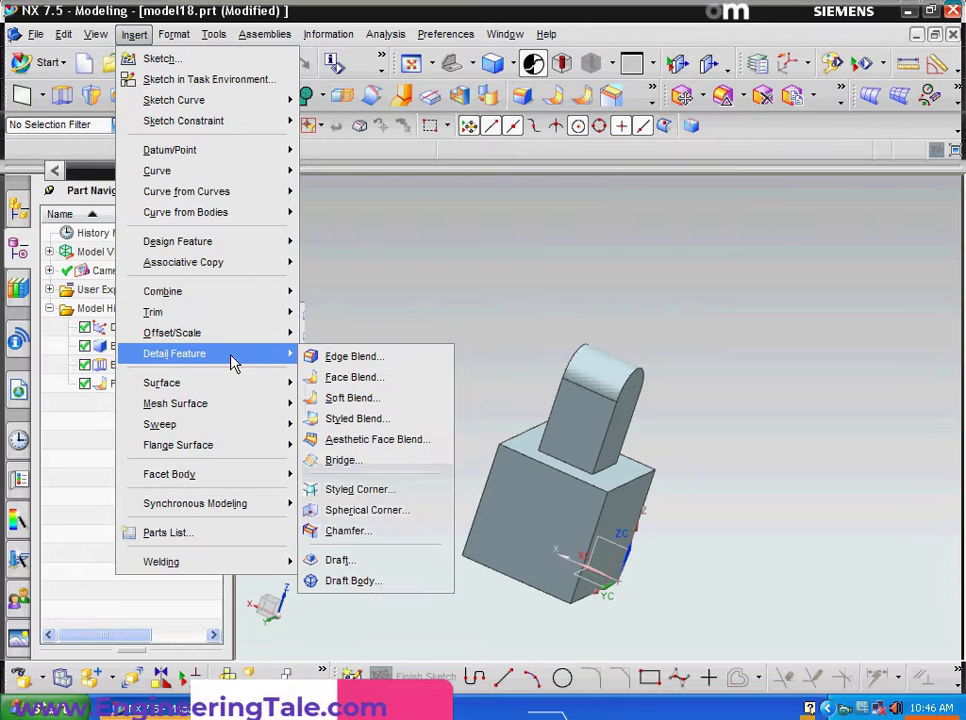
mouse_move(174, 353)
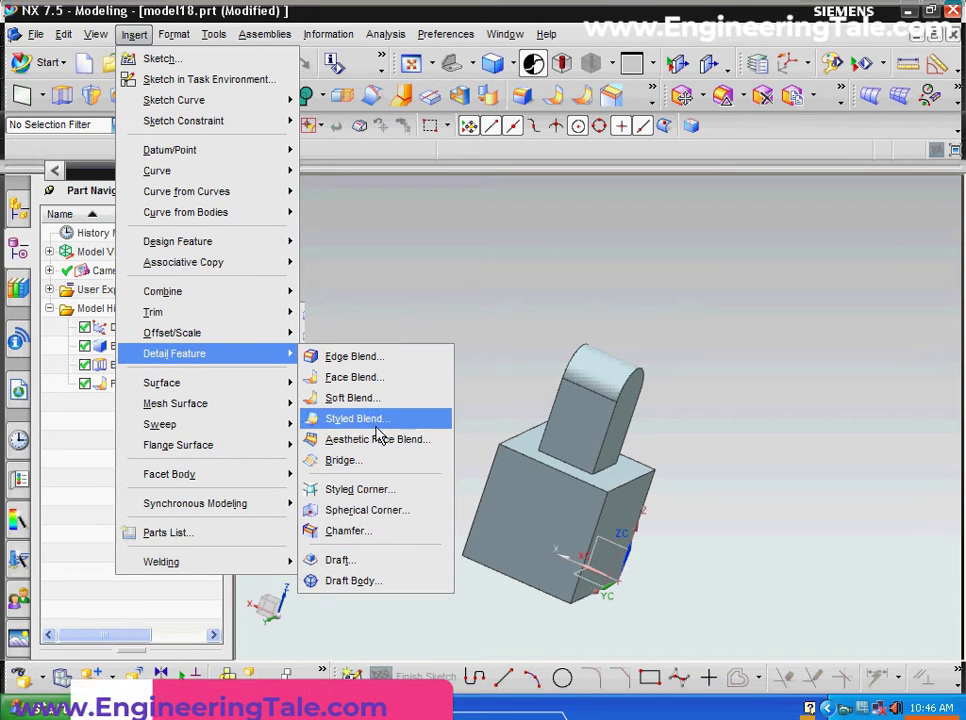
click(340, 560)
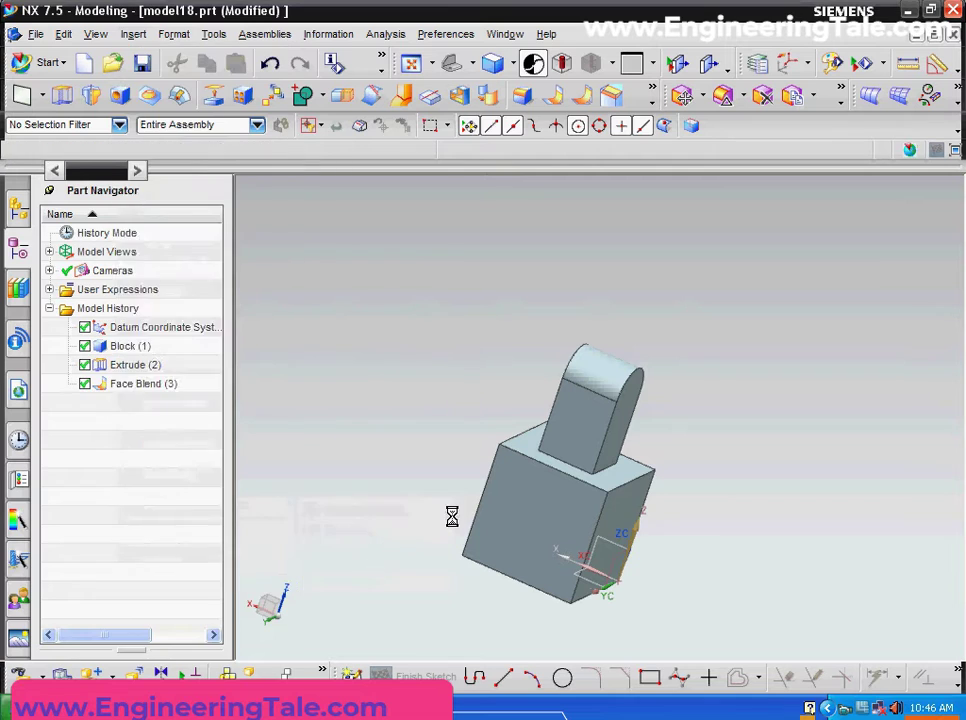
mouse_move(763, 437)
middle_down()
mouse_move(719, 432)
mouse_move(677, 457)
middle_up()
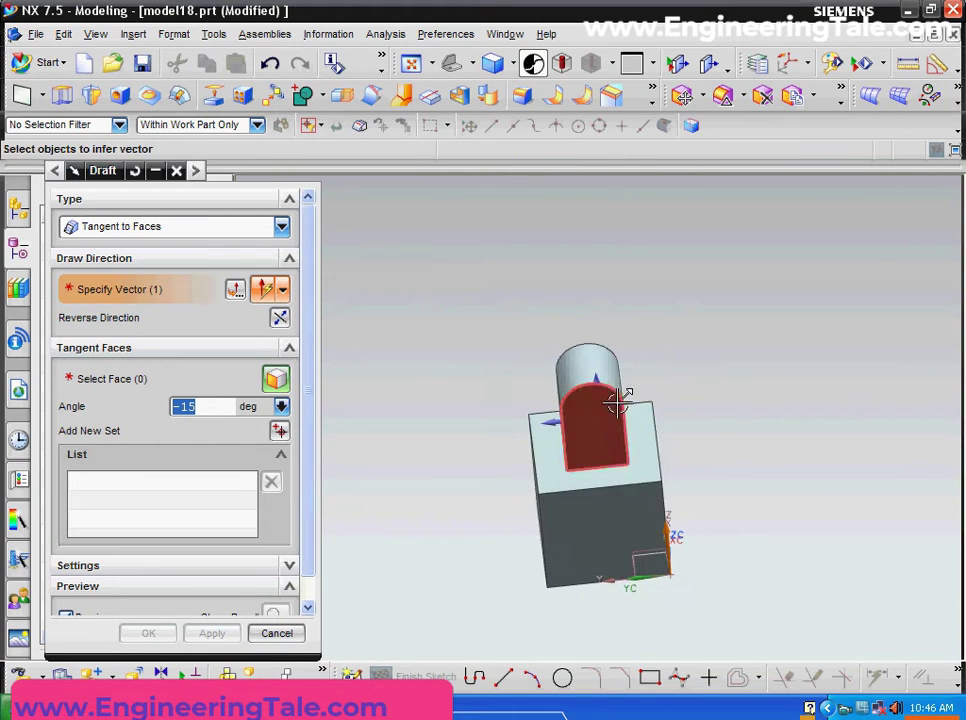
scroll(600, 400, up, 5)
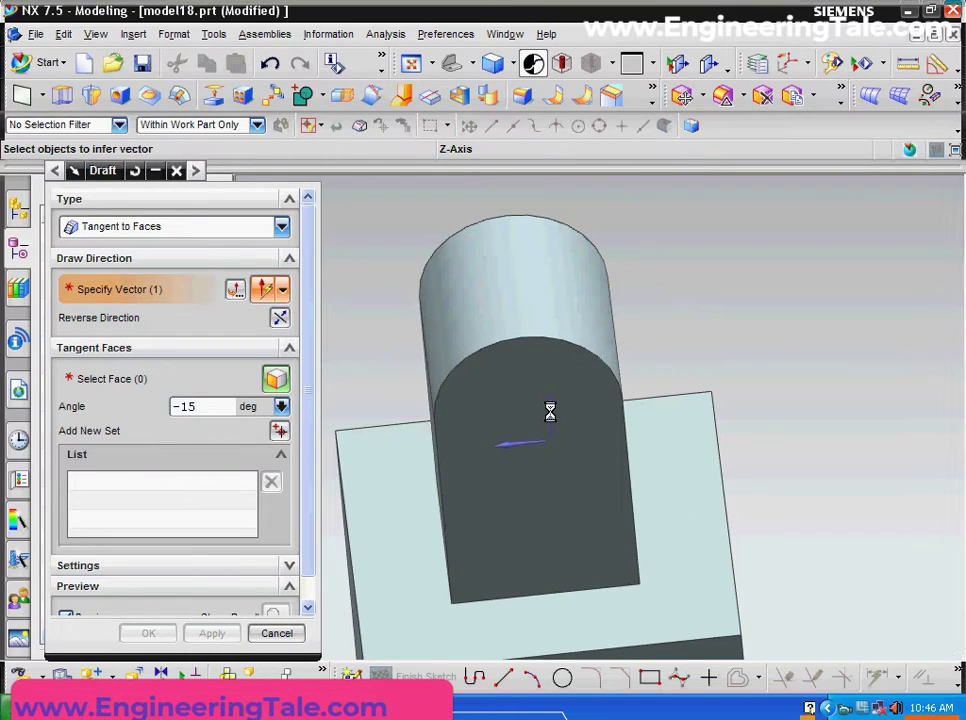
middle_click(552, 410)
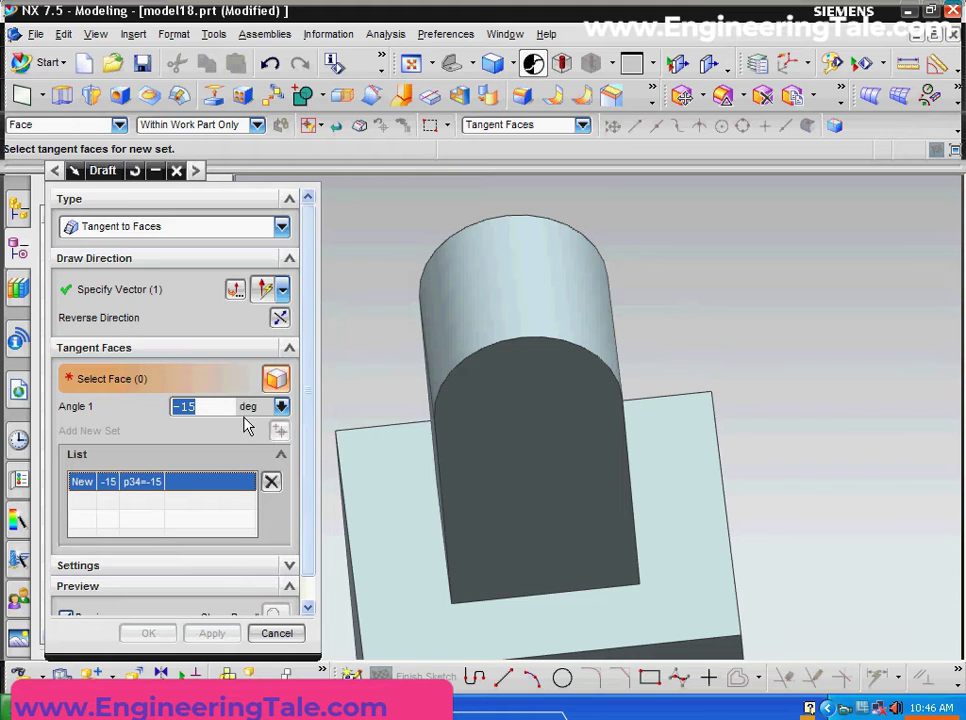
scroll(790, 430, down, 3)
middle_drag(775, 366, 755, 262)
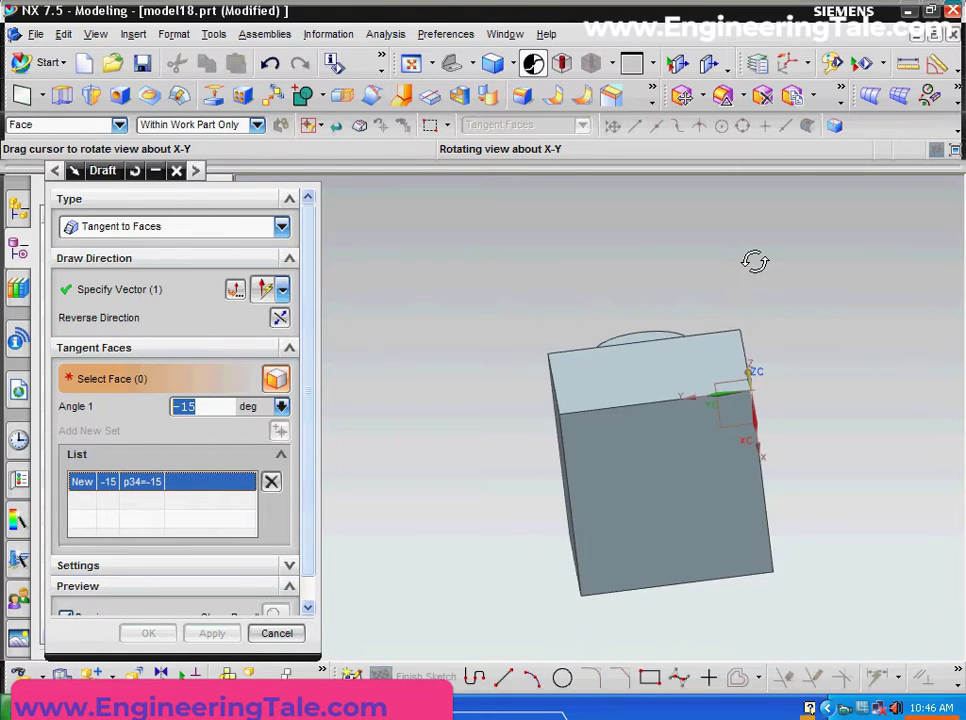
Step: Switch the draft type to From Plane and set the draw direction from the front face
click(282, 227)
click(237, 249)
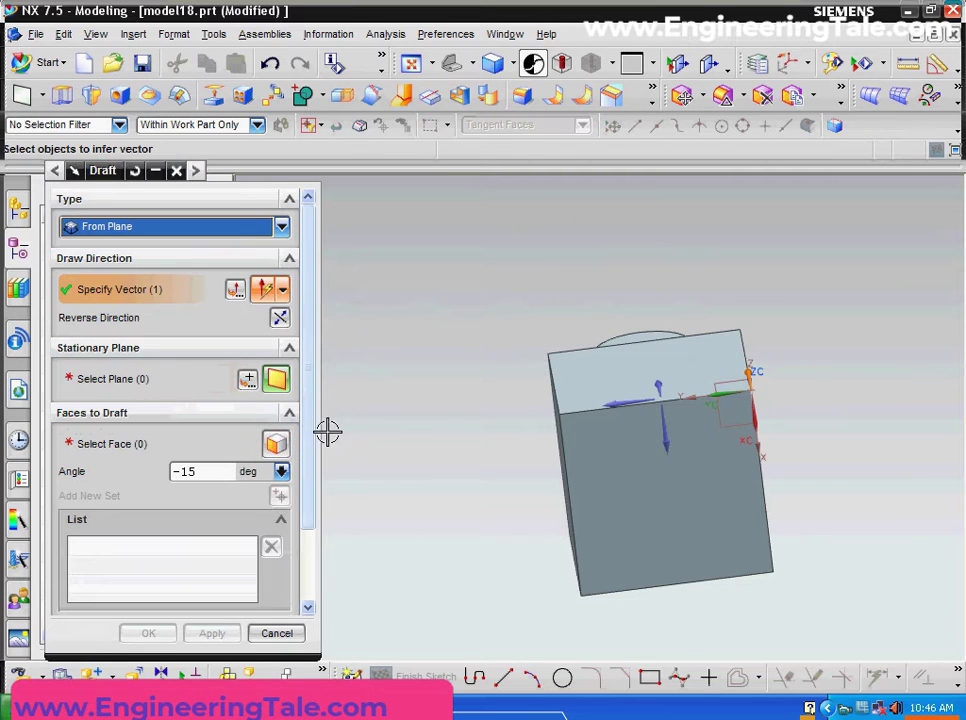
mouse_move(804, 328)
middle_down()
mouse_move(816, 389)
mouse_move(815, 349)
middle_up()
click(688, 572)
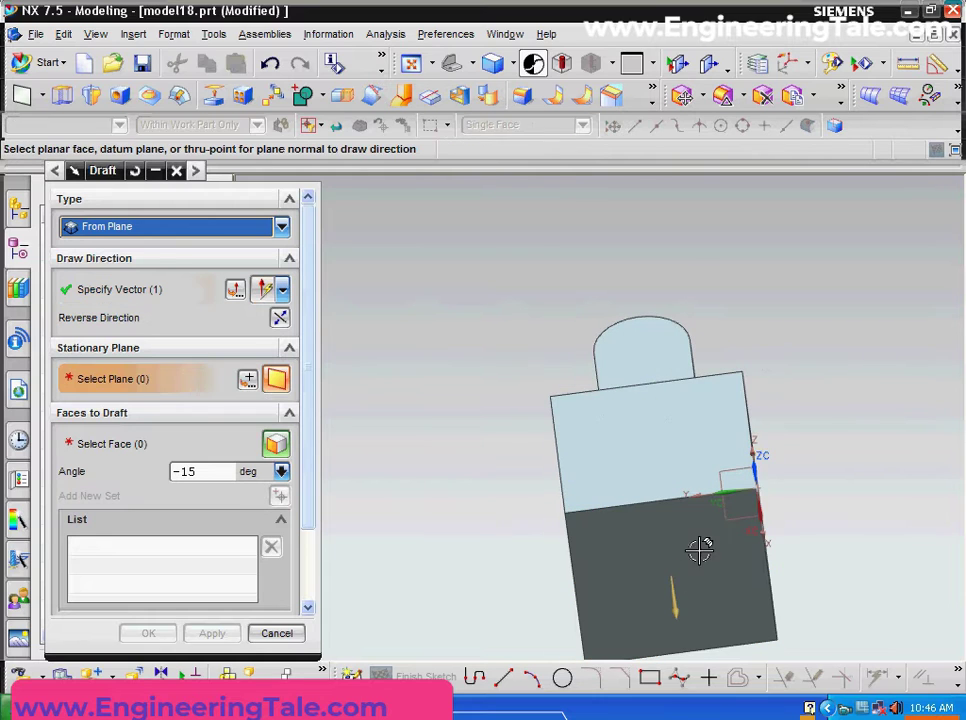
Step: Pick a block face as the stationary plane, then cancel the draft
middle_drag(803, 399, 809, 446)
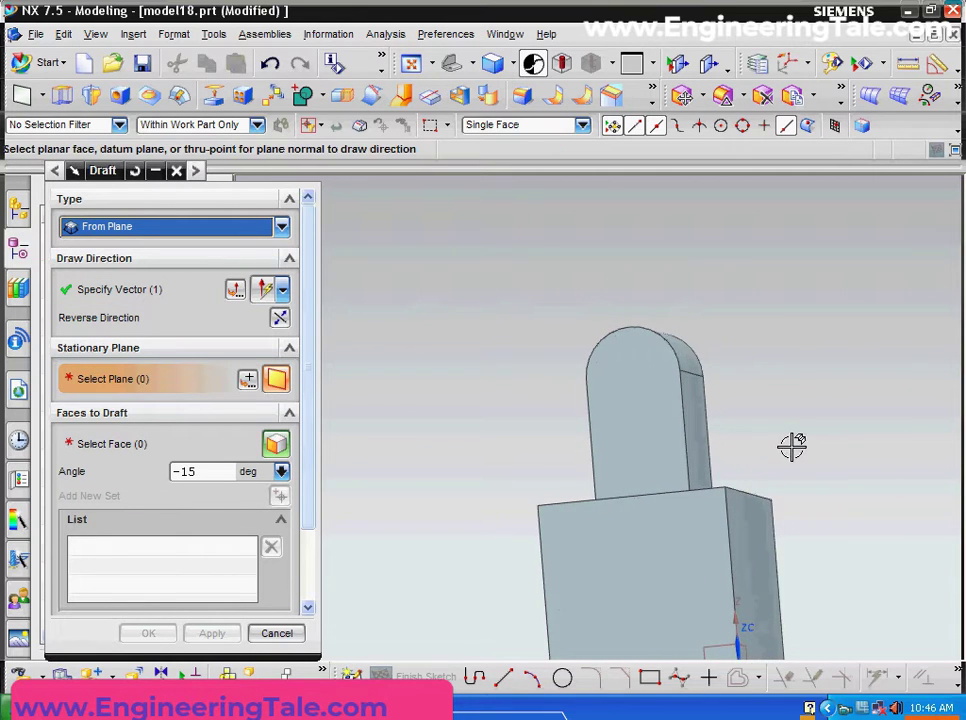
scroll(791, 446, up, 2)
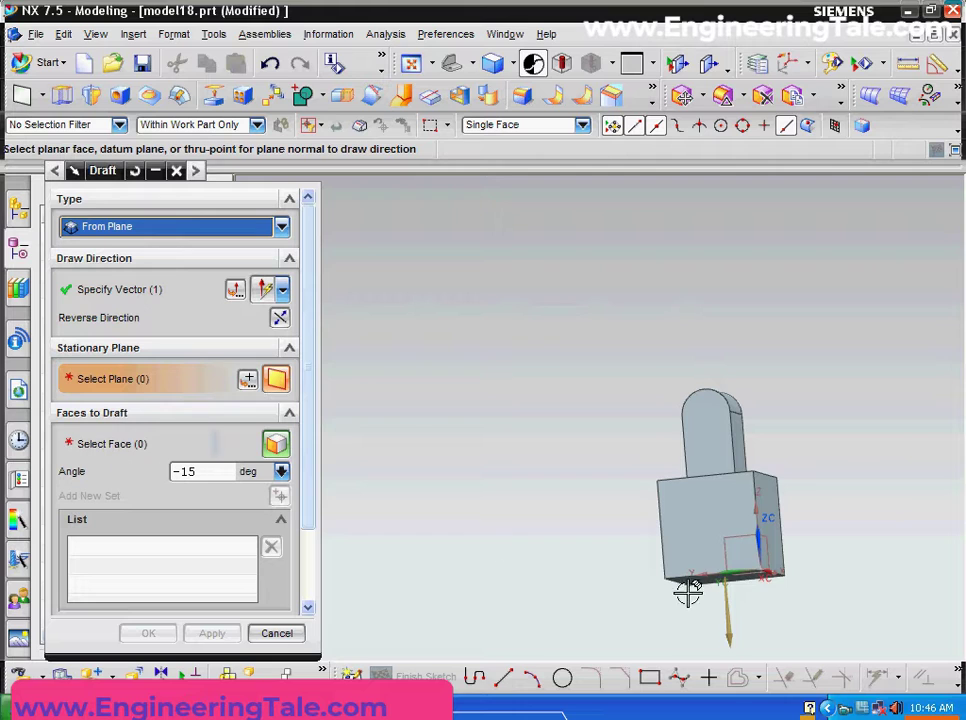
scroll(817, 491, down, 2)
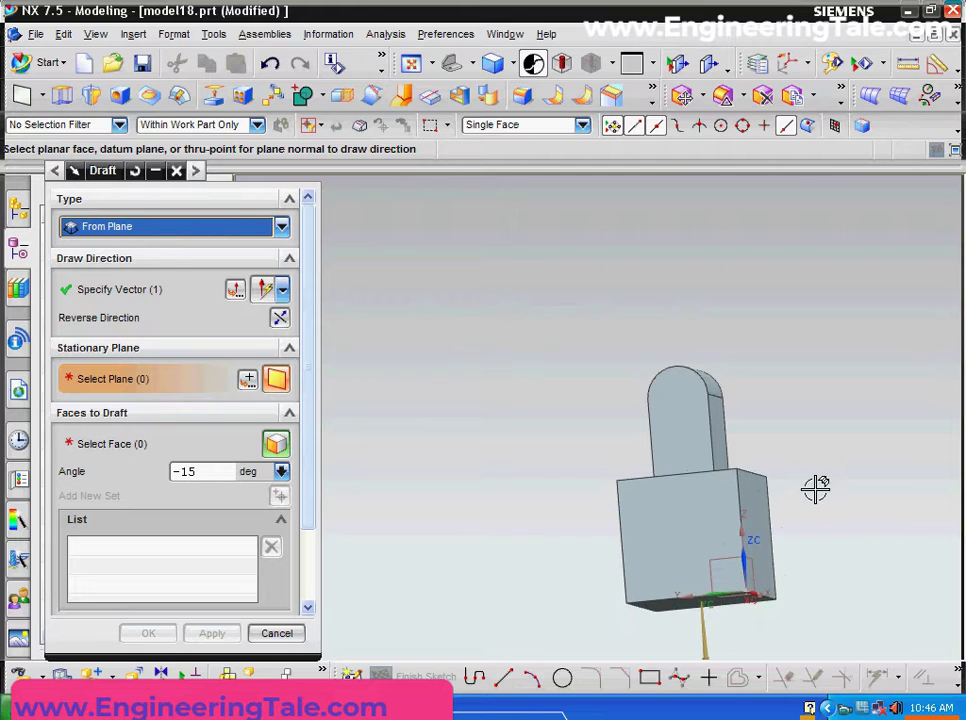
click(760, 530)
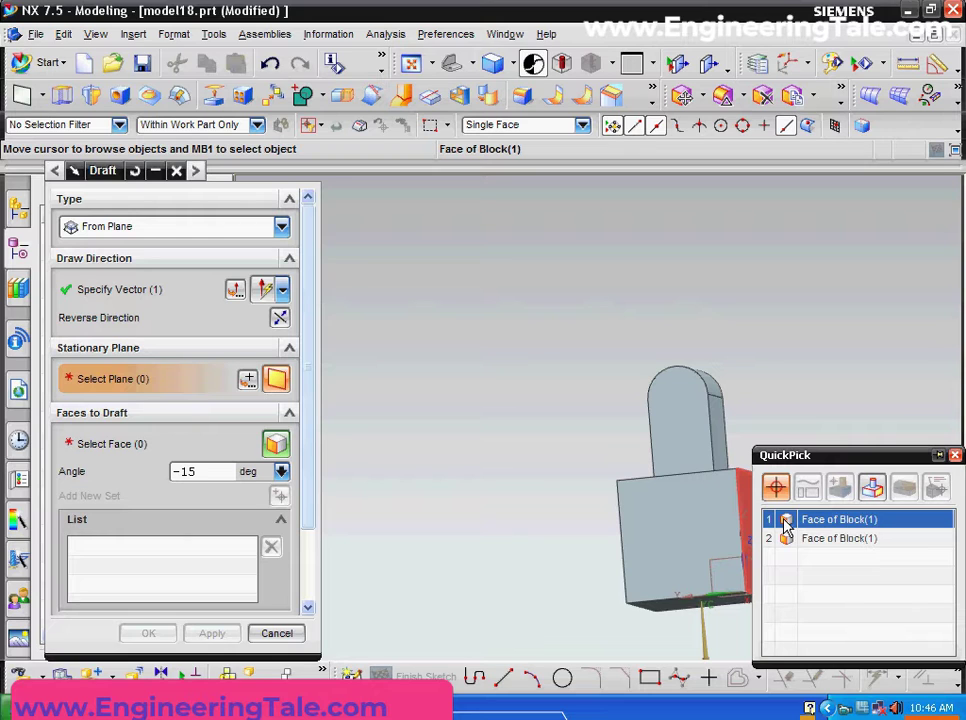
click(786, 521)
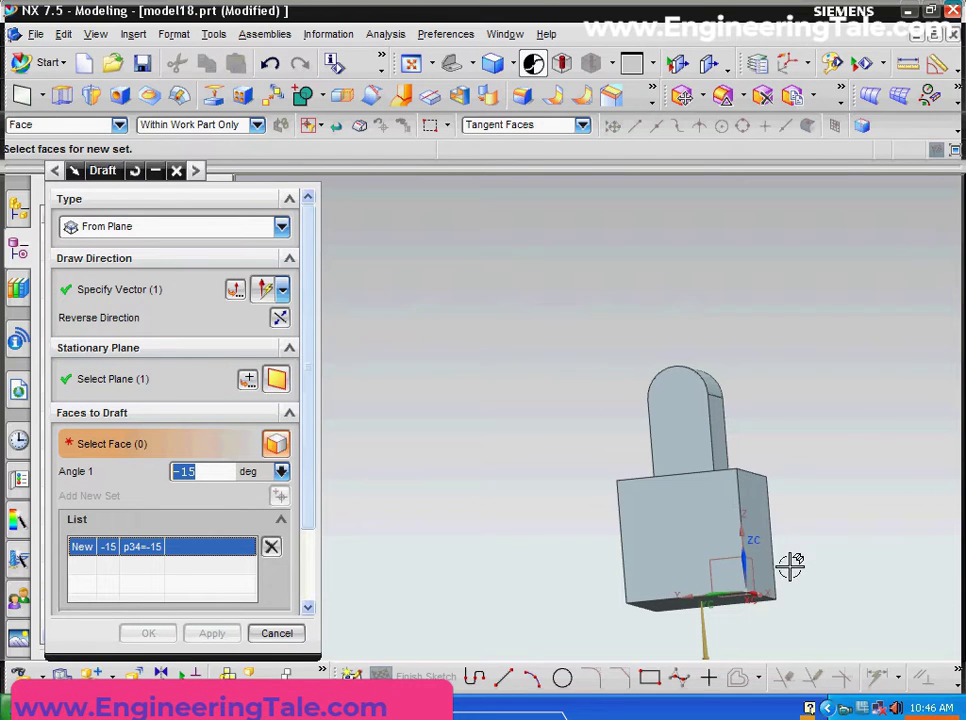
click(276, 632)
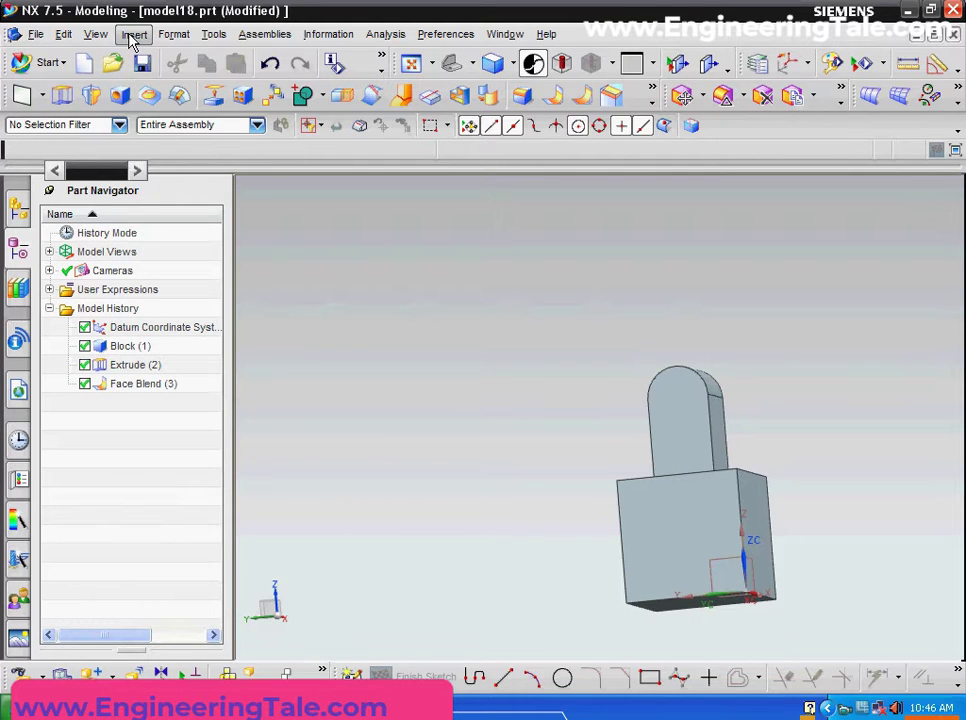
Step: Start a Tangent to Faces draft along Z and select the block's bottom face
click(133, 38)
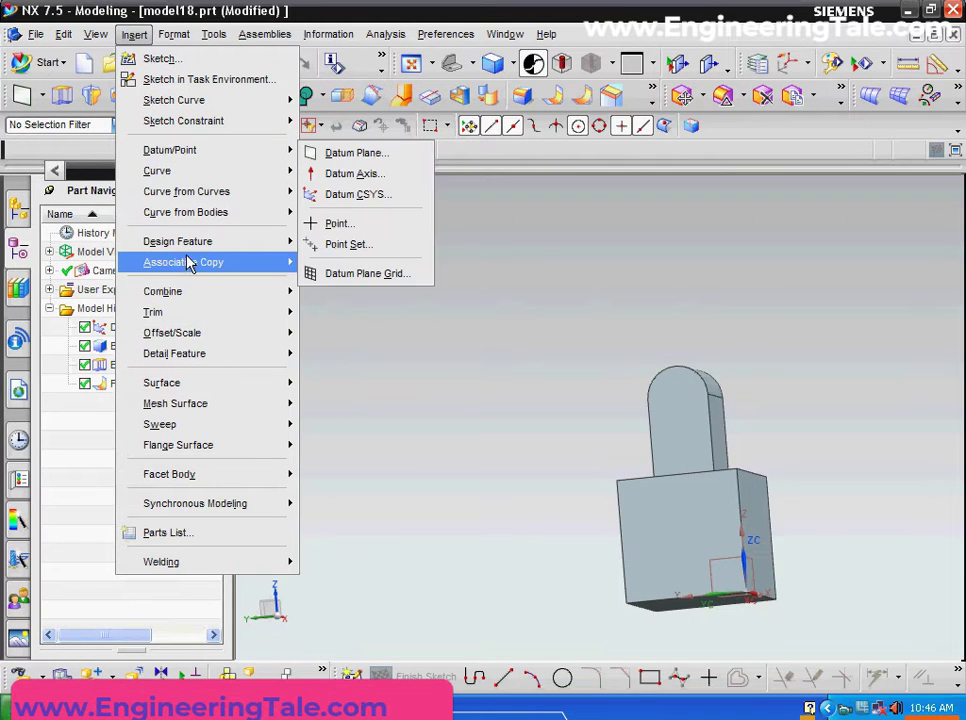
mouse_move(174, 353)
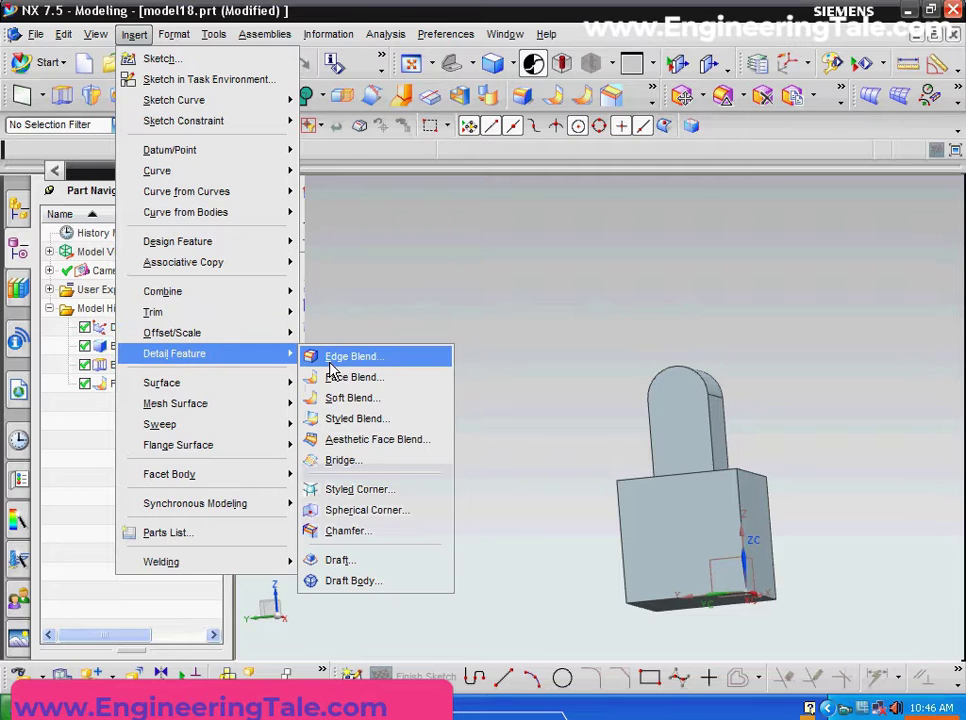
click(335, 560)
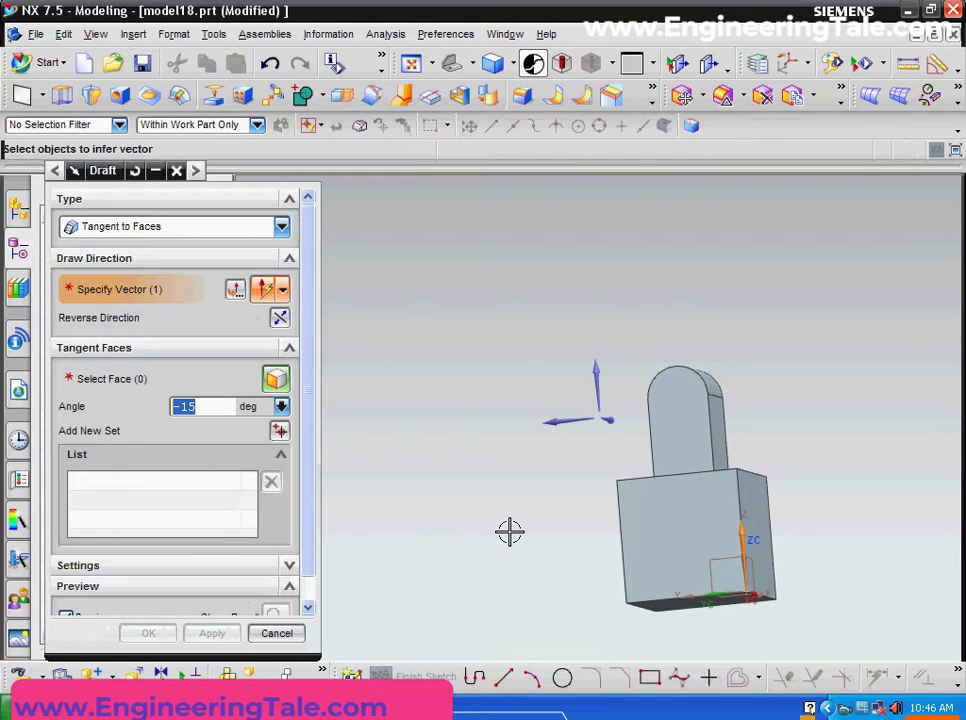
click(600, 383)
middle_drag(569, 571, 554, 520)
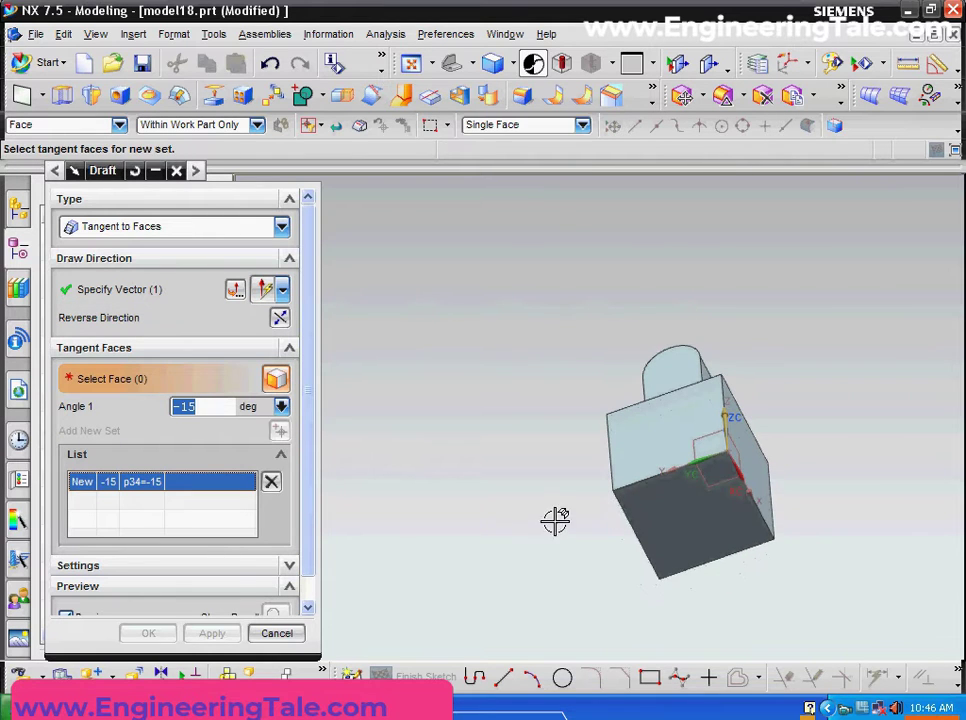
click(668, 515)
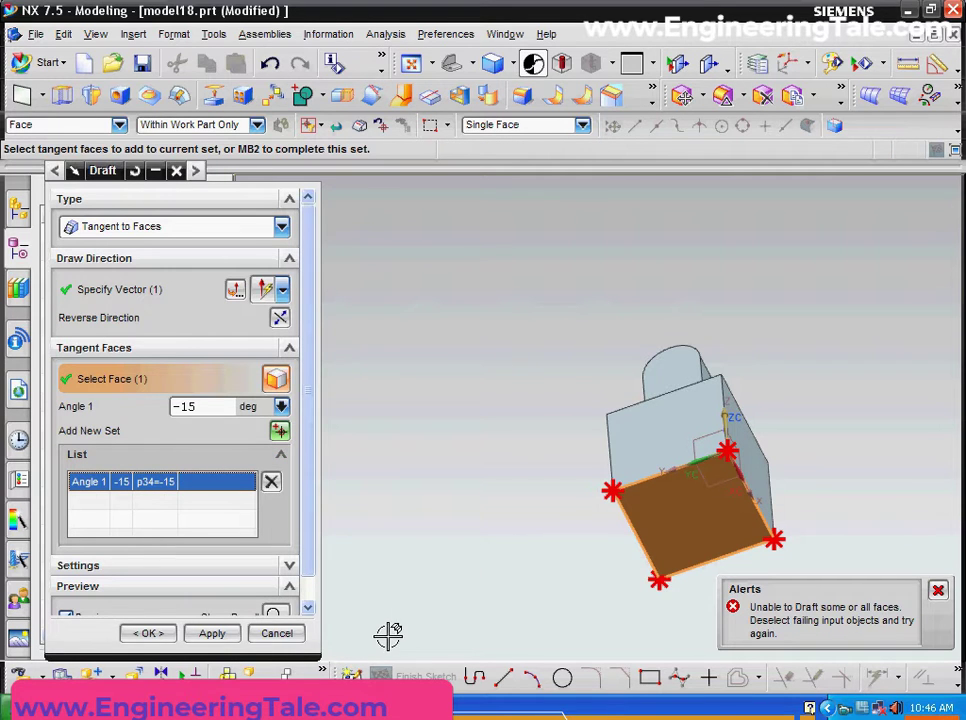
click(282, 228)
Step: Switch to From Plane with the block's bottom face as the stationary plane
click(198, 250)
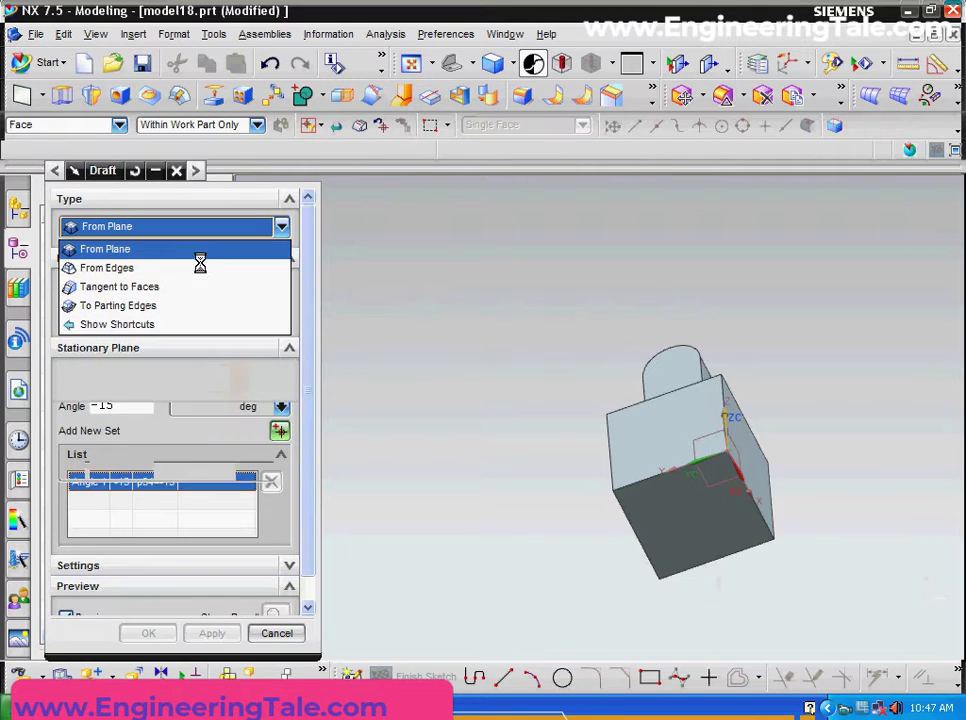
click(181, 386)
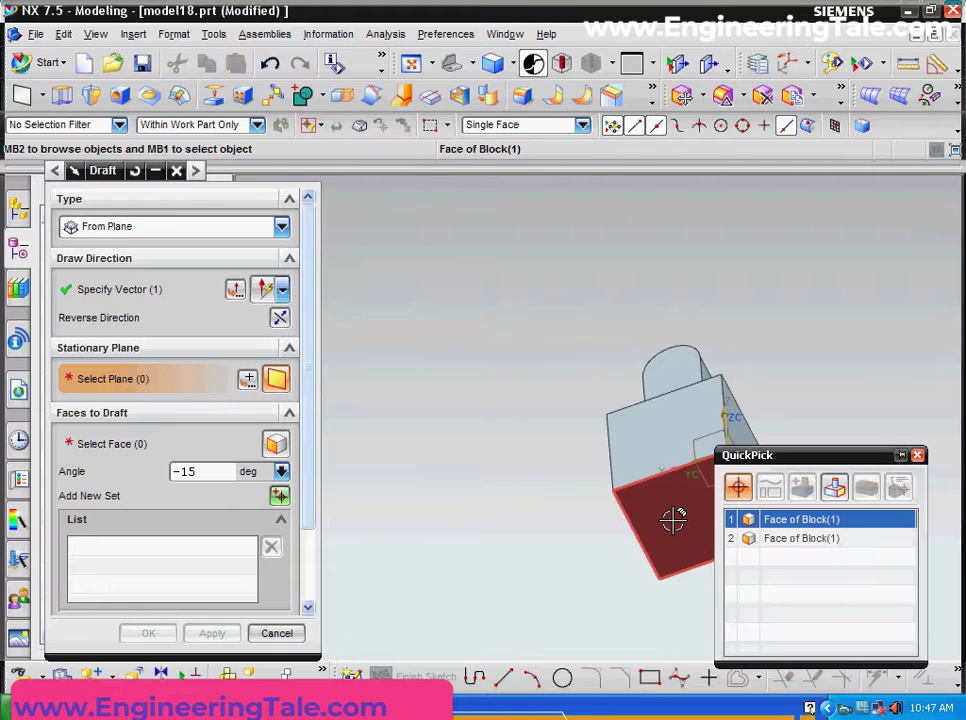
click(748, 533)
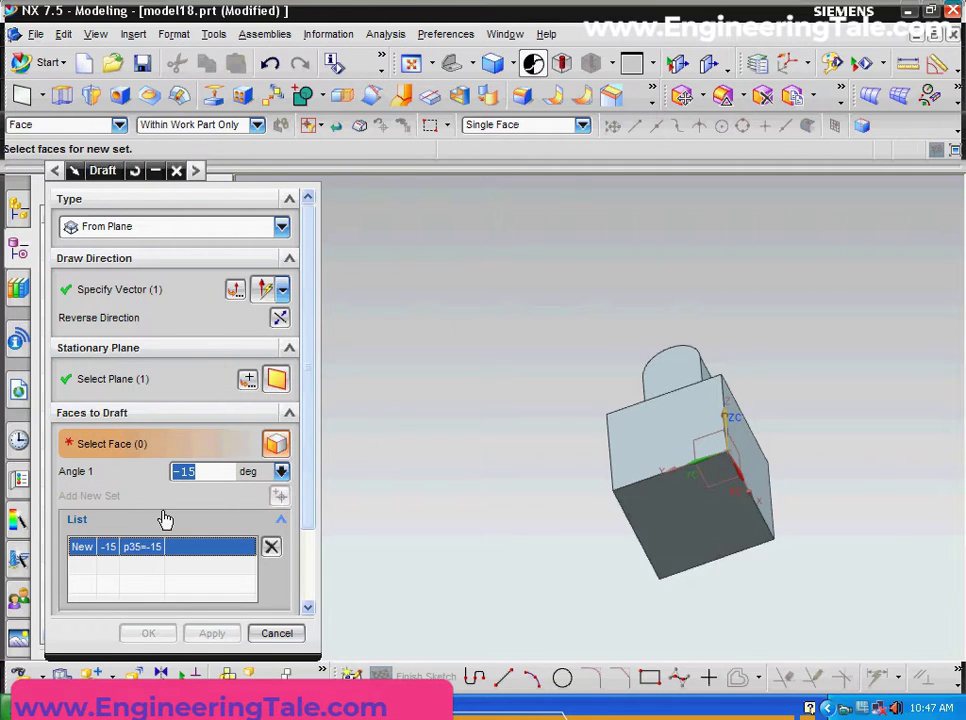
middle_drag(513, 469, 517, 532)
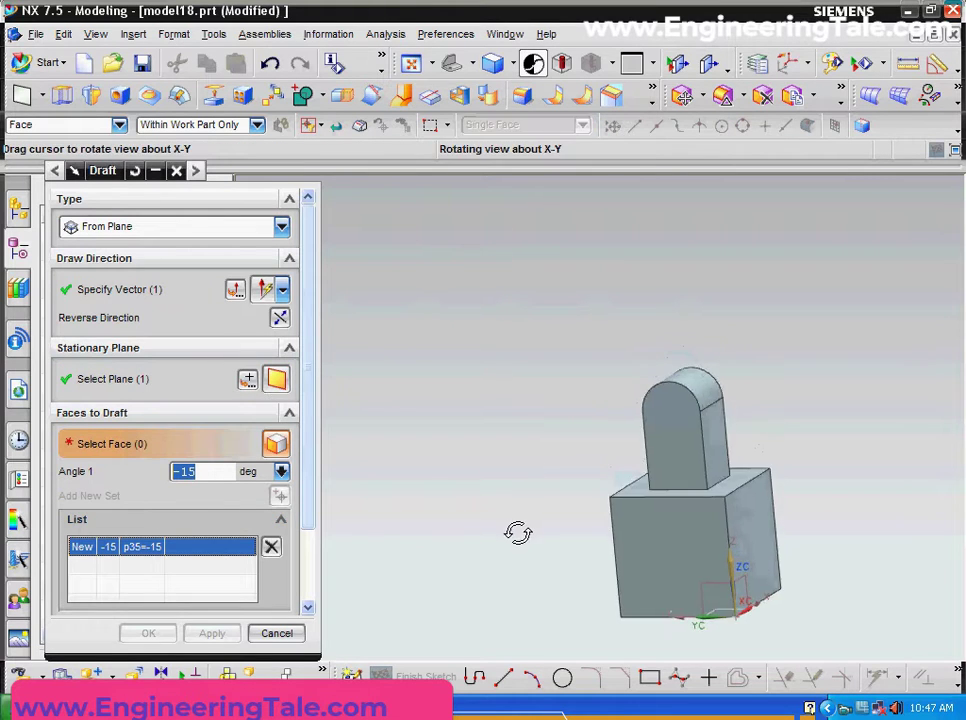
Step: Select the front face for Angle 1 and add a second set with another side face
click(675, 563)
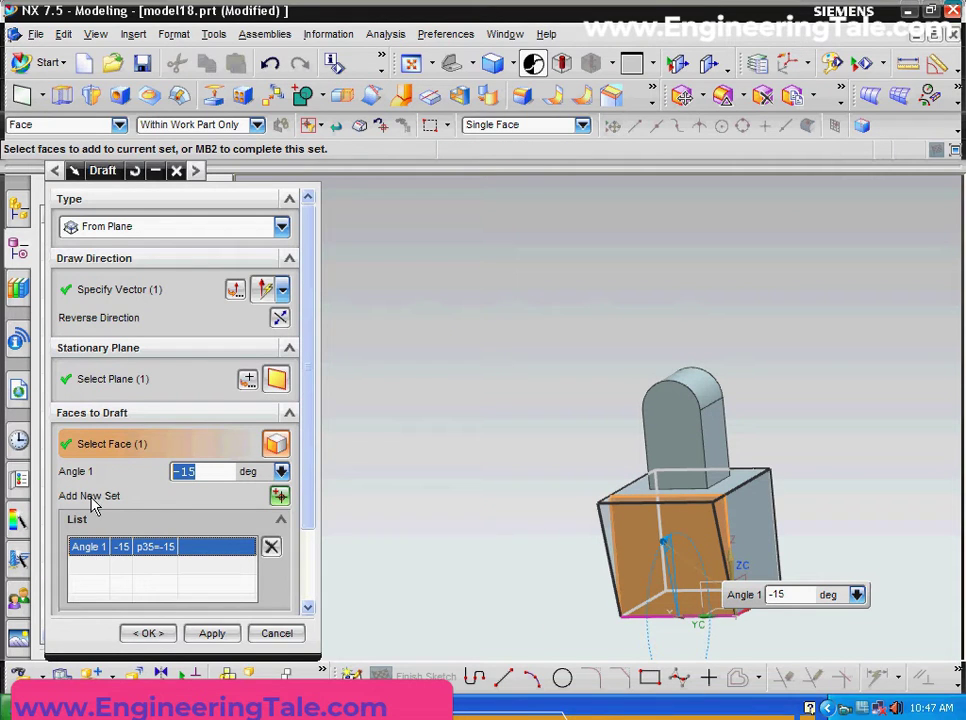
click(280, 497)
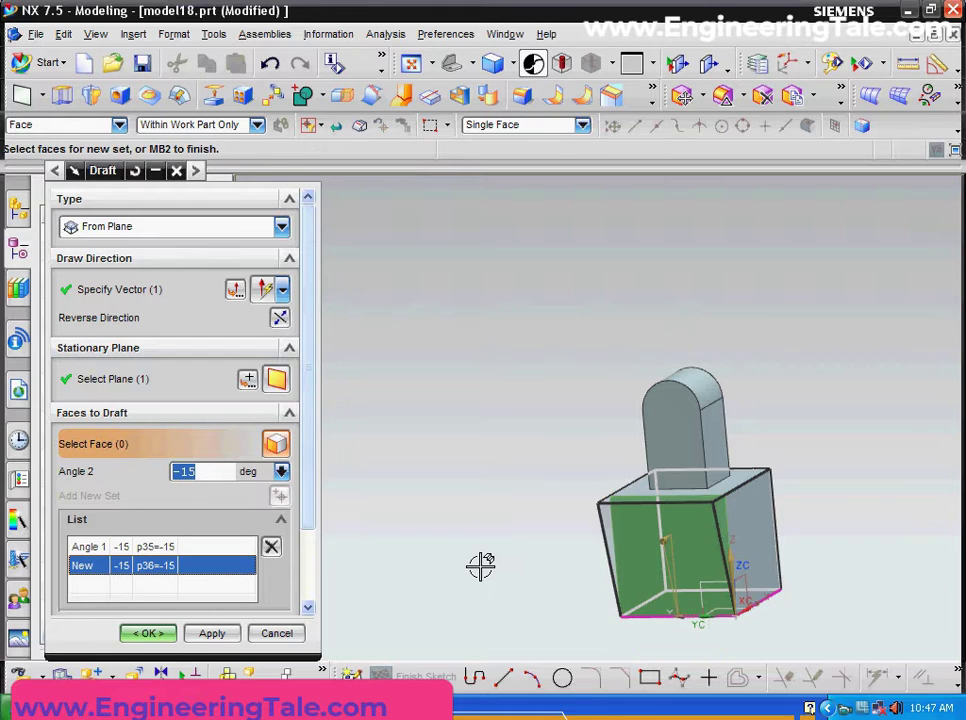
middle_drag(481, 567, 527, 553)
click(640, 543)
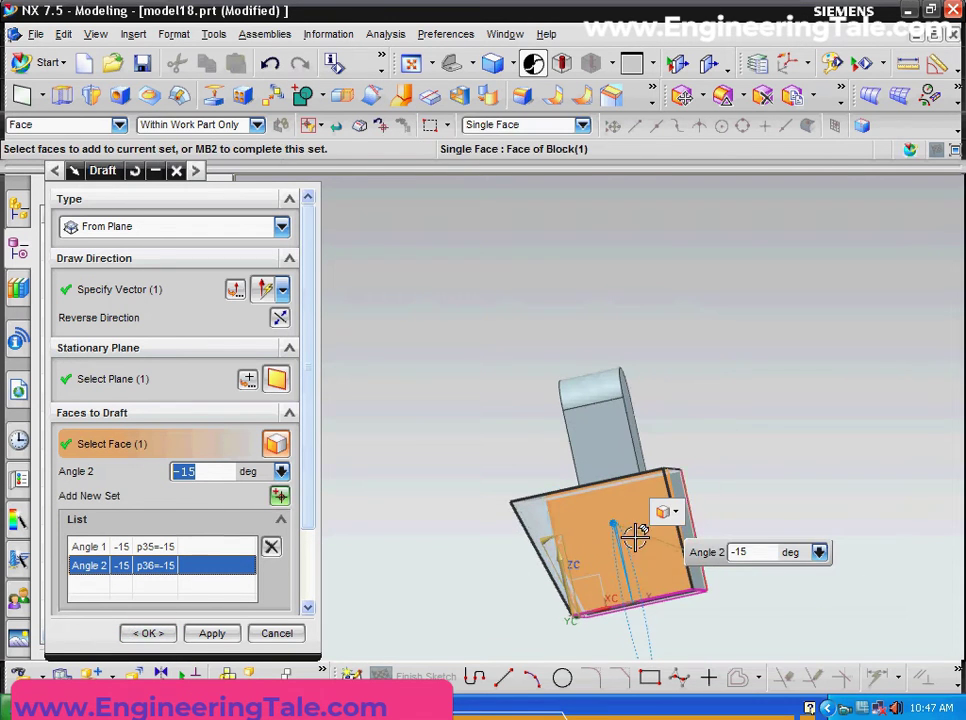
mouse_move(750, 464)
middle_down()
mouse_move(751, 521)
mouse_move(690, 548)
middle_up()
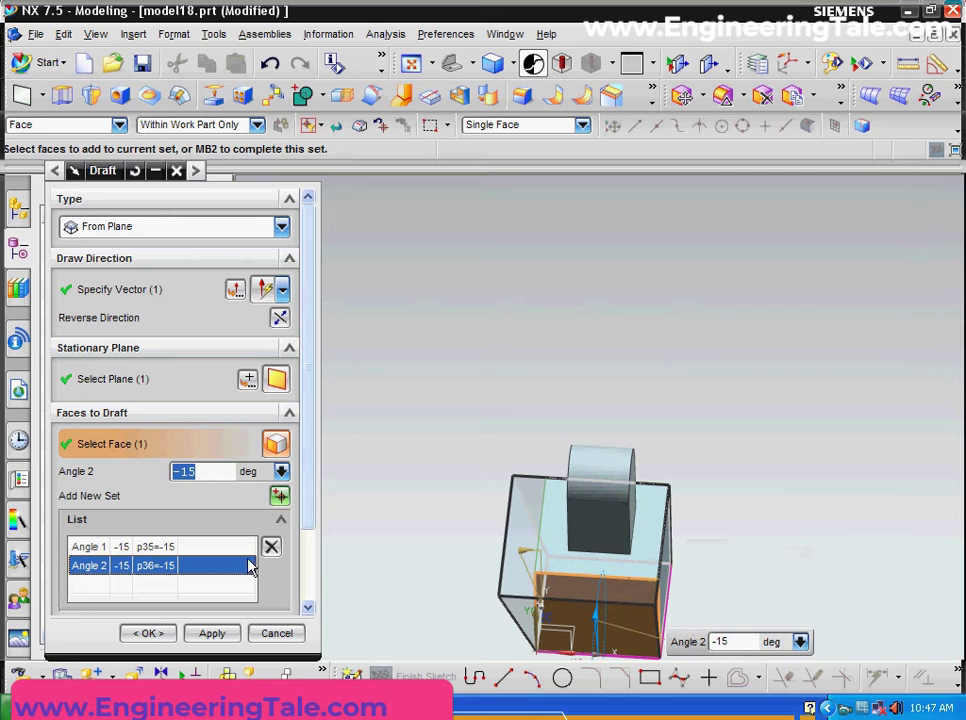
middle_drag(771, 540, 701, 550)
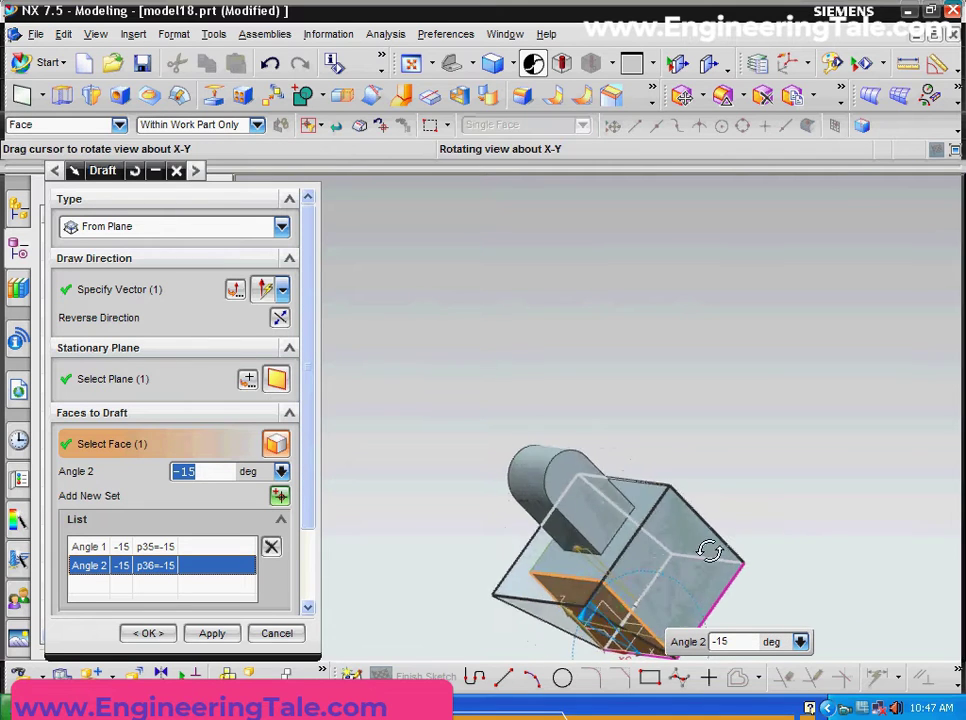
Step: Add third and fourth face sets on the block's remaining two side faces
click(280, 497)
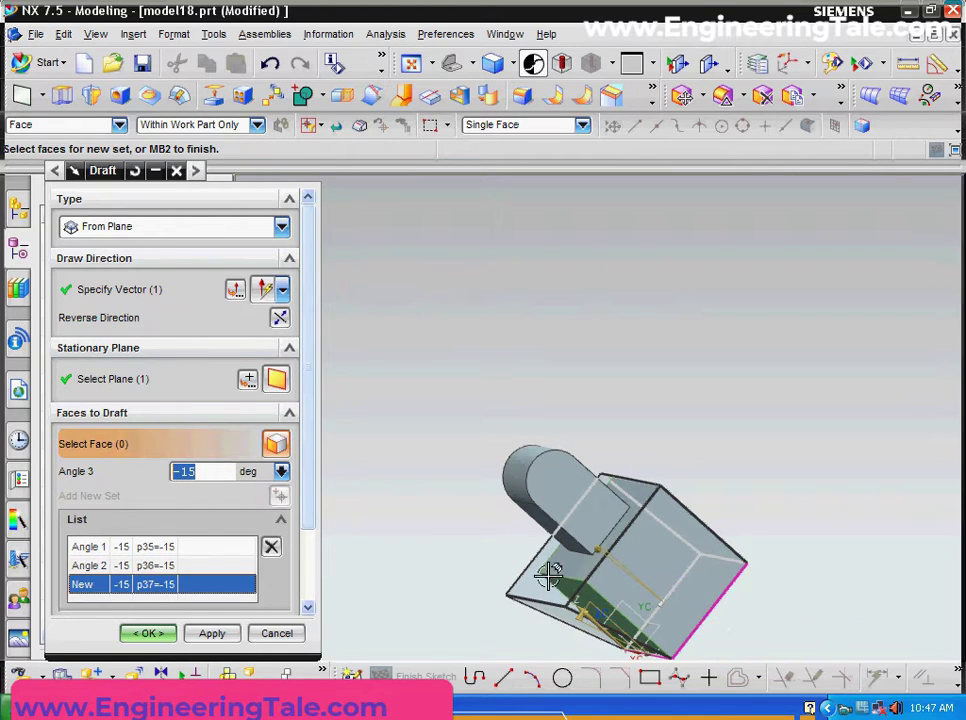
click(675, 571)
middle_click(707, 467)
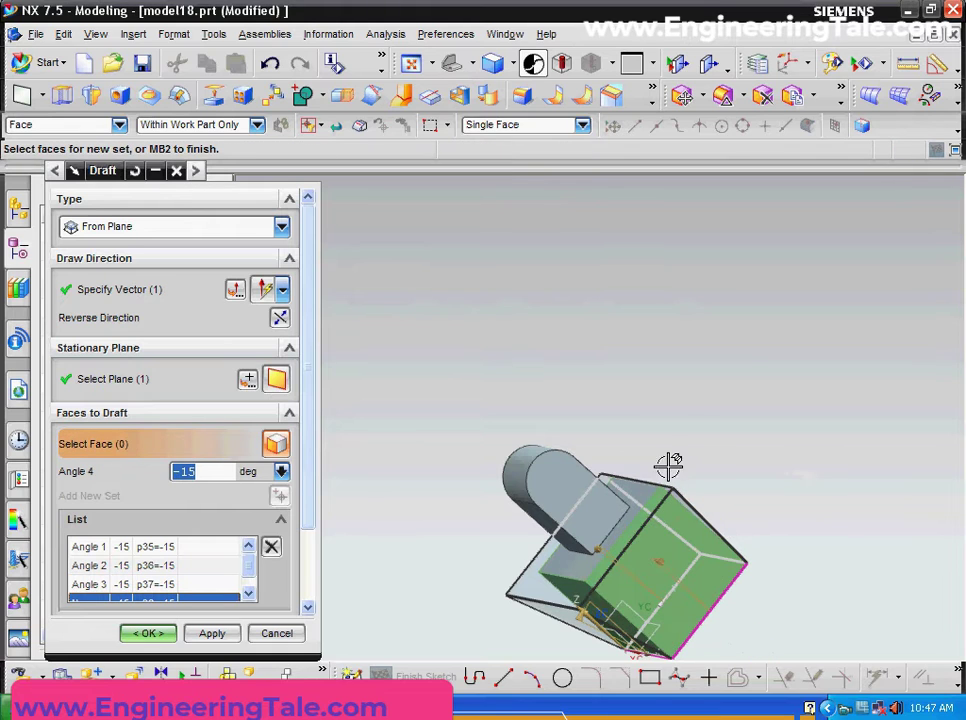
mouse_move(668, 465)
middle_down()
mouse_move(680, 425)
mouse_move(566, 449)
middle_up()
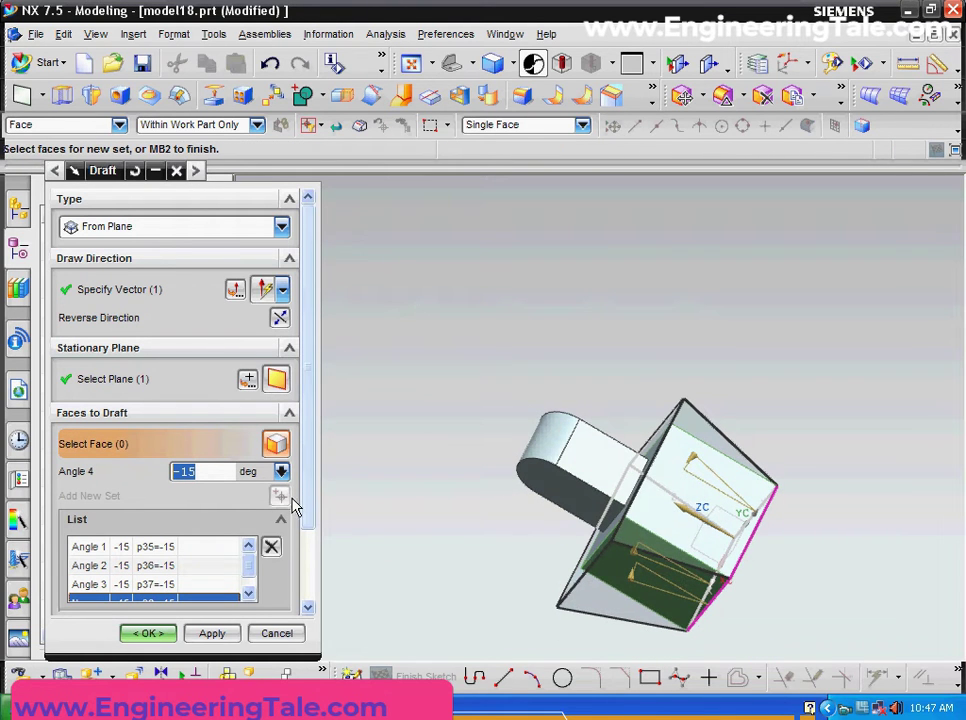
mouse_move(415, 536)
middle_down()
mouse_move(479, 513)
mouse_move(429, 565)
middle_up()
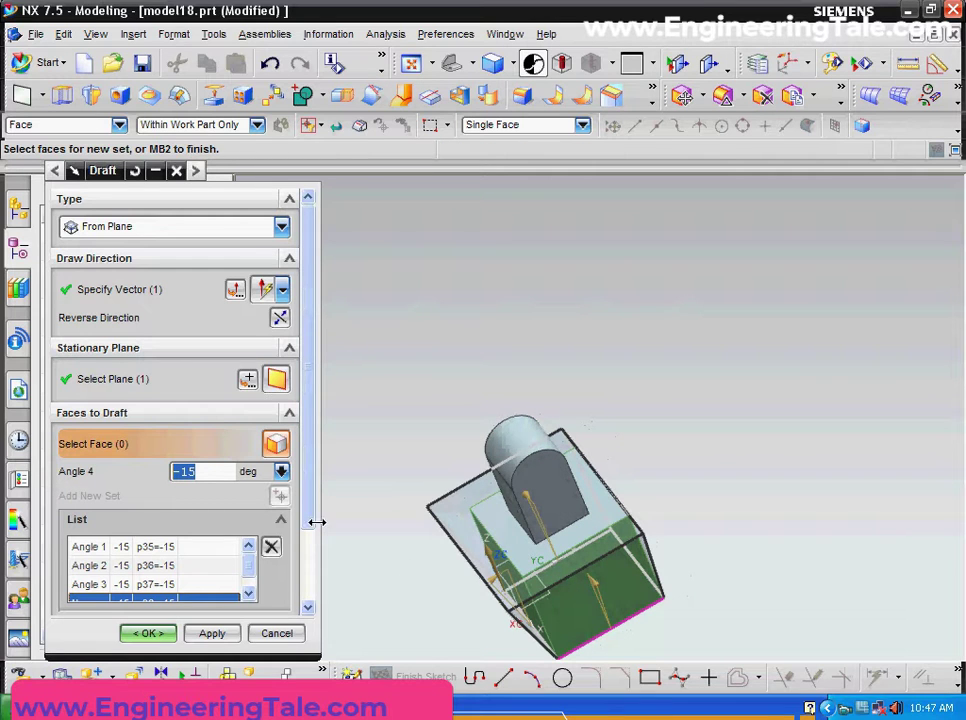
scroll(316, 545, down, 2)
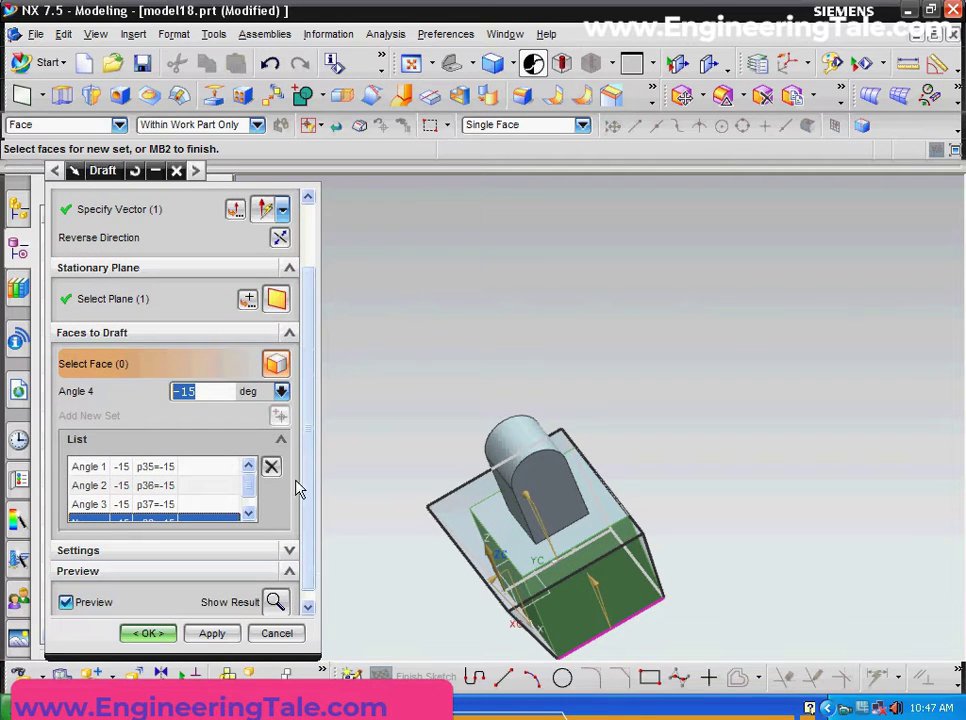
mouse_move(724, 351)
middle_down()
mouse_move(671, 405)
mouse_move(714, 384)
mouse_move(640, 474)
middle_up()
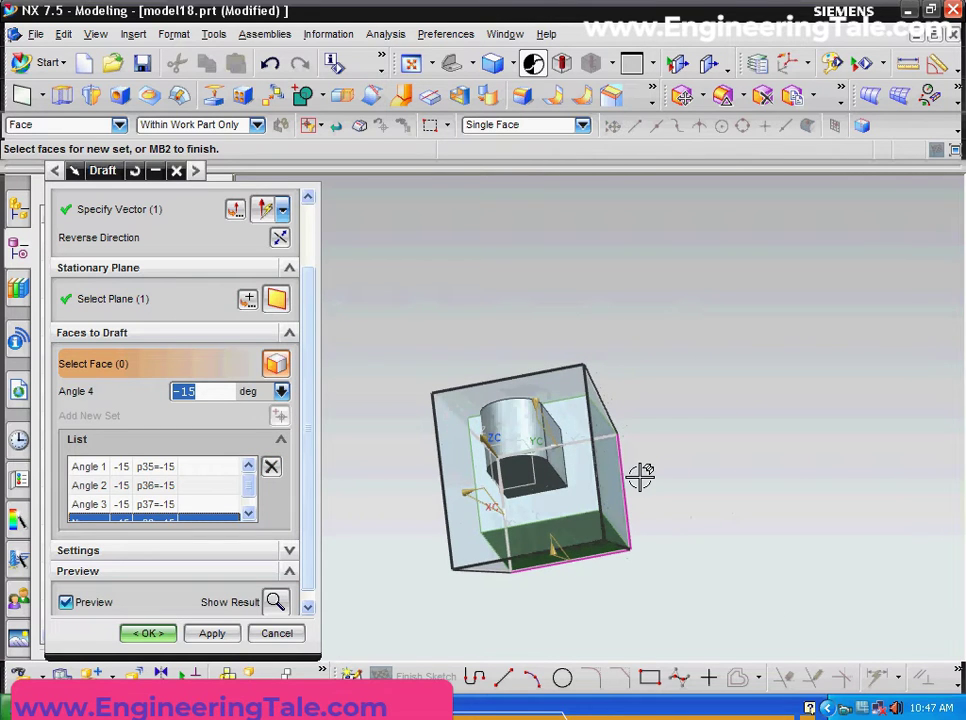
click(612, 478)
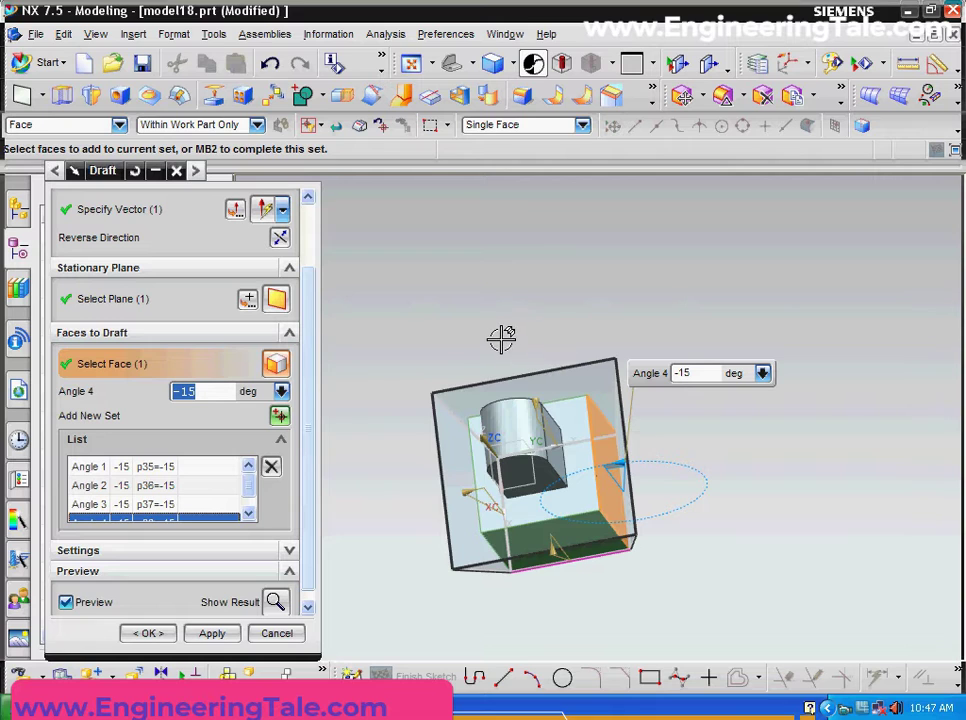
mouse_move(485, 327)
middle_down()
mouse_move(494, 274)
mouse_move(530, 287)
mouse_move(470, 400)
middle_up()
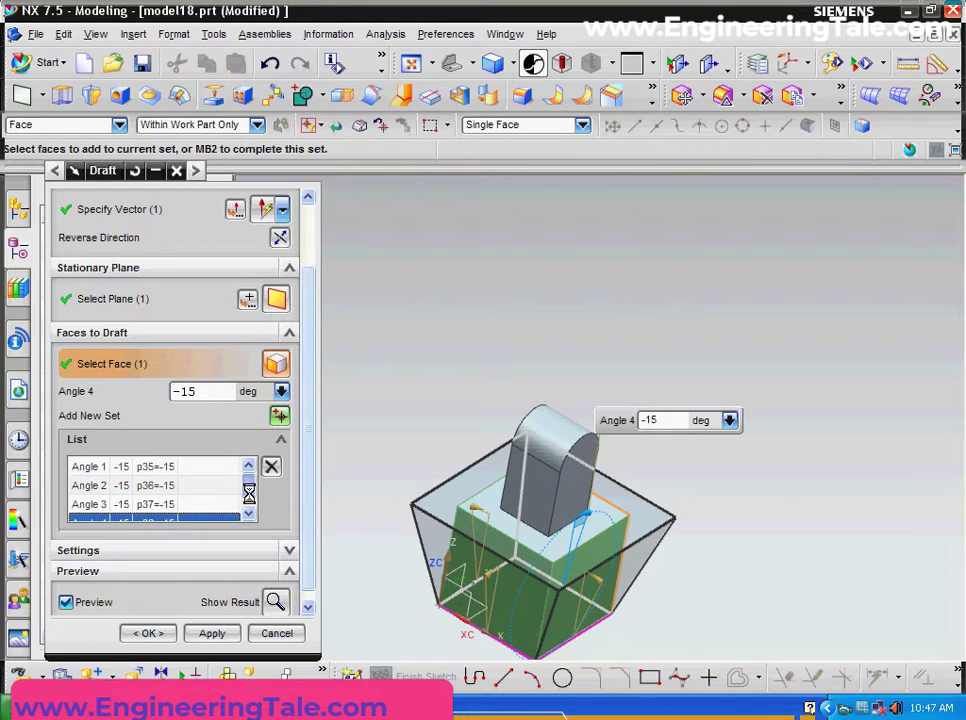
Step: Set Angle 1 to -5° and Angle 2 to -10°, clearing a syntax error
click(167, 469)
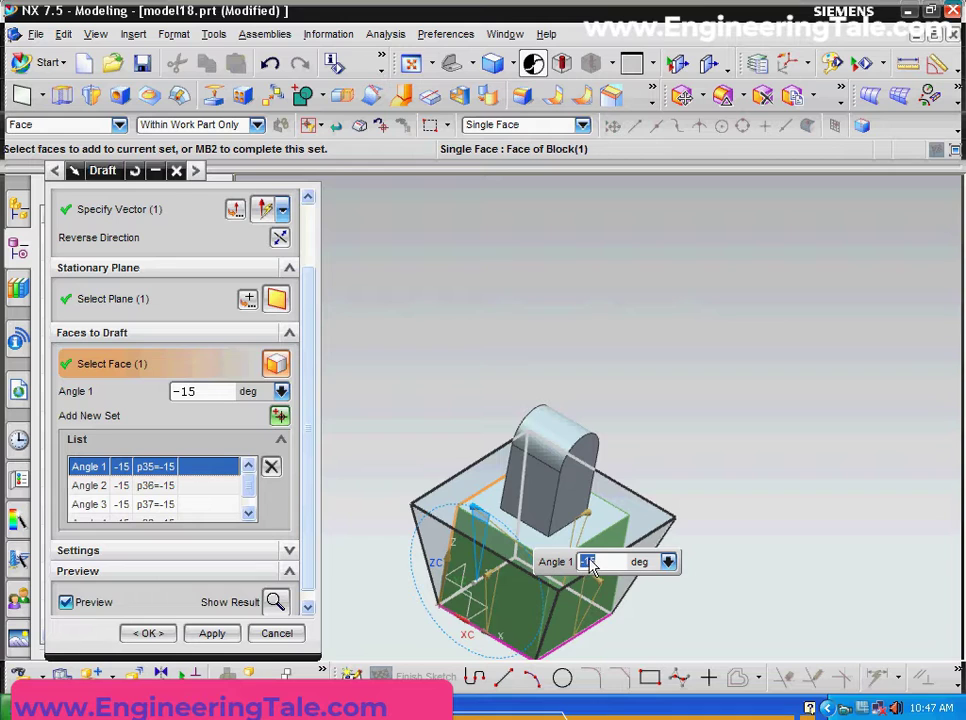
text(-)
key(Return)
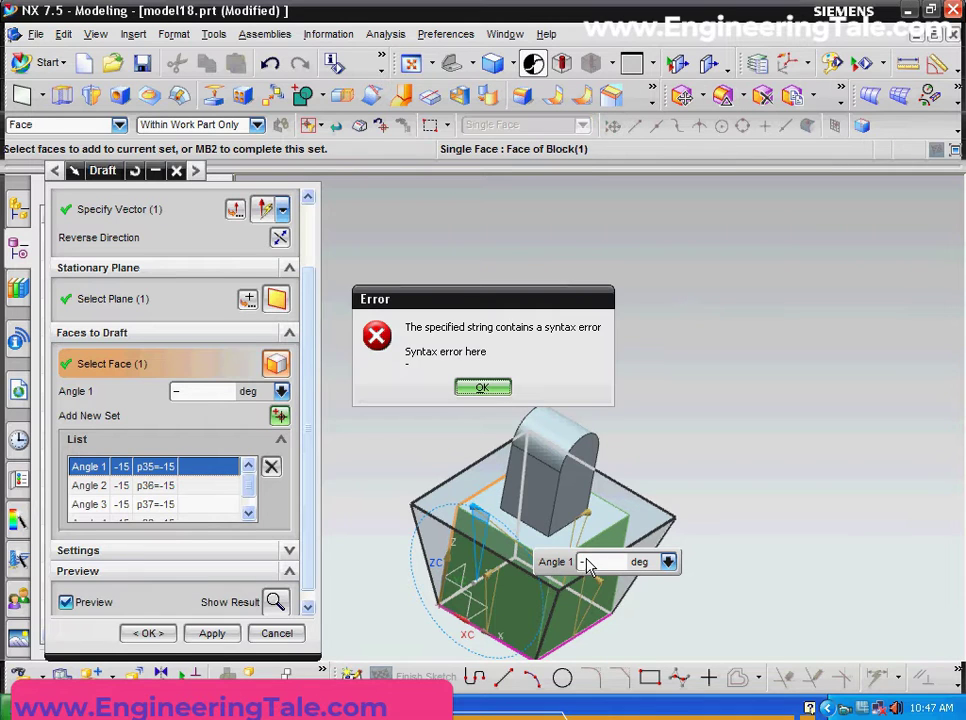
click(497, 390)
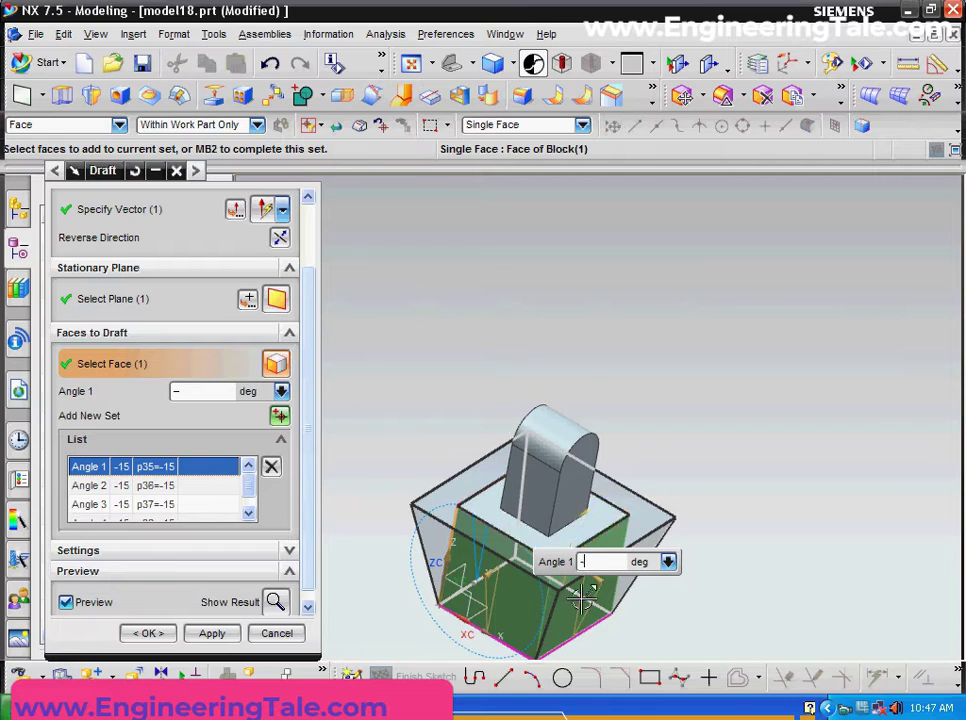
click(605, 561)
text(5)
key(Return)
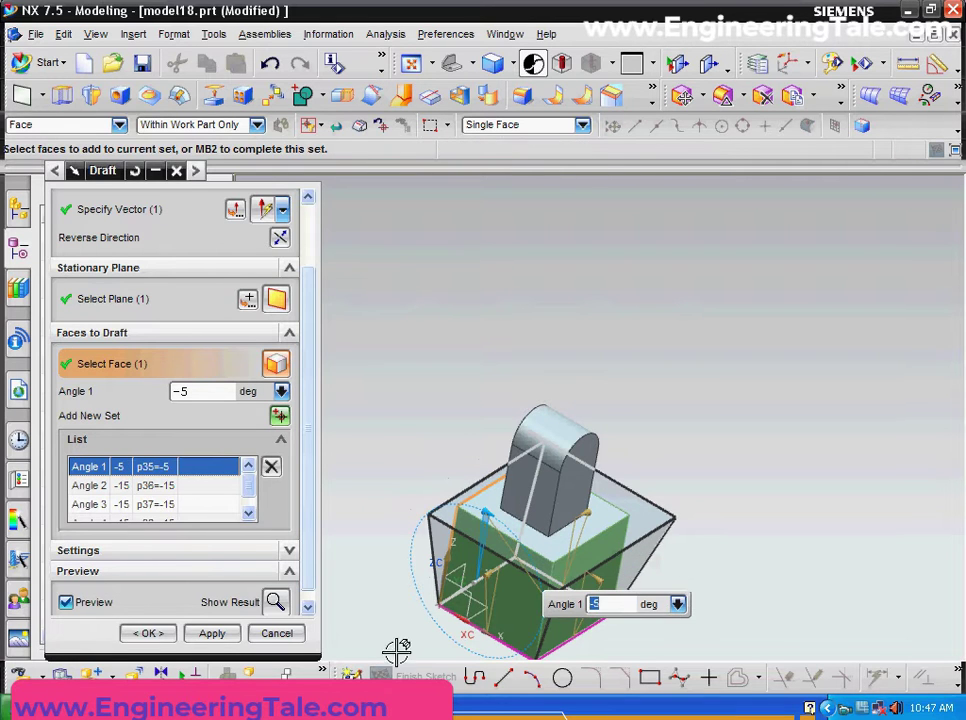
click(160, 487)
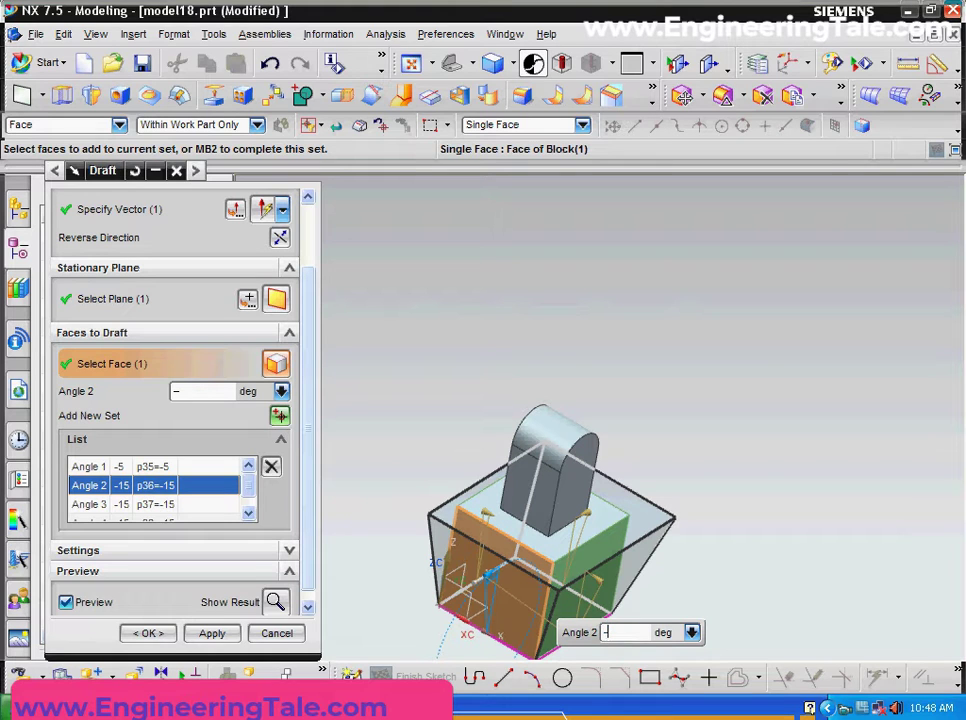
text(10)
key(Return)
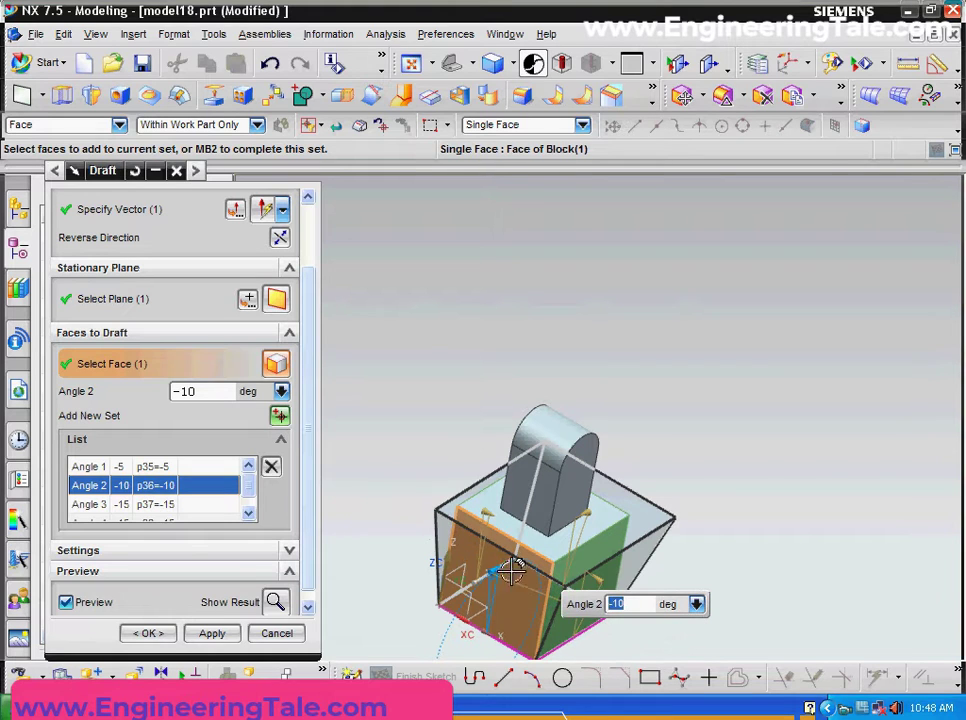
Step: Set Angle 4 to -30° and show the drafted block result
click(160, 504)
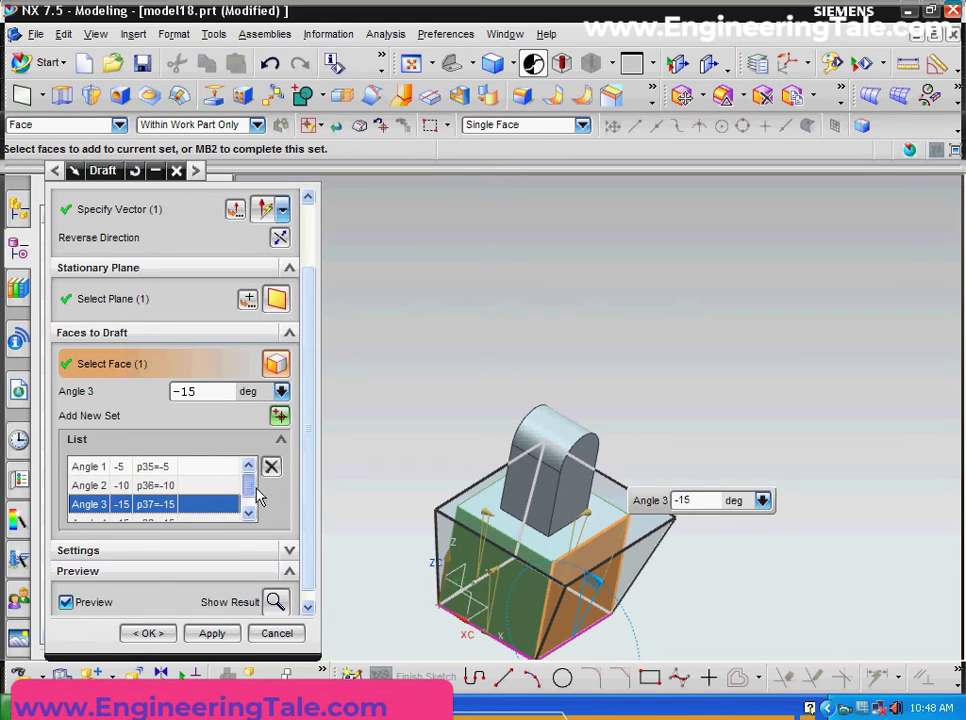
scroll(258, 494, down, 1)
click(152, 510)
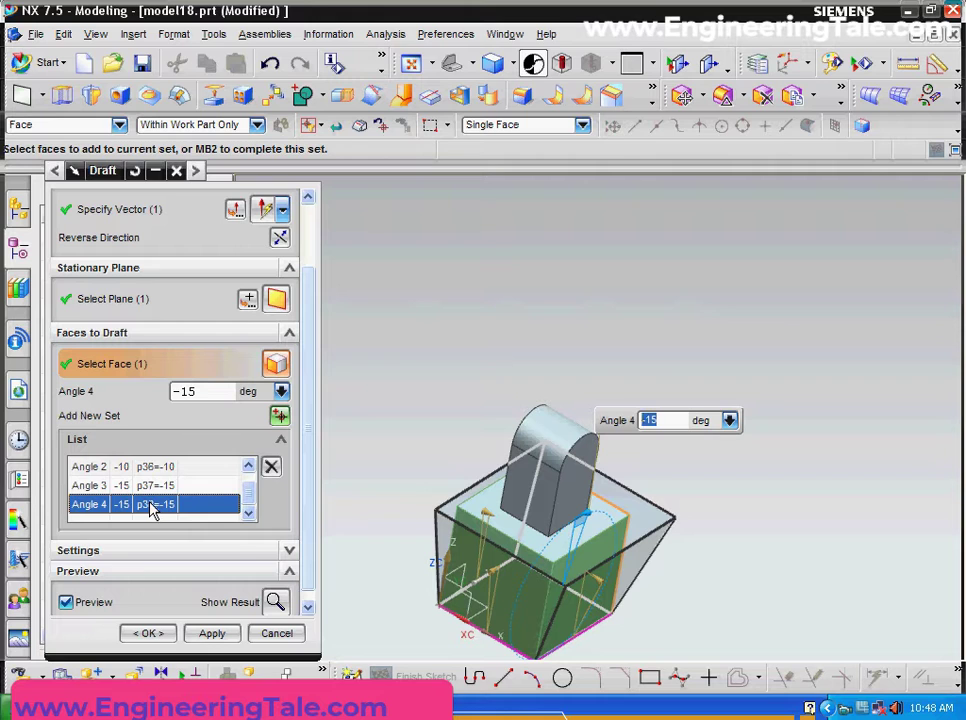
text(-30)
key(Return)
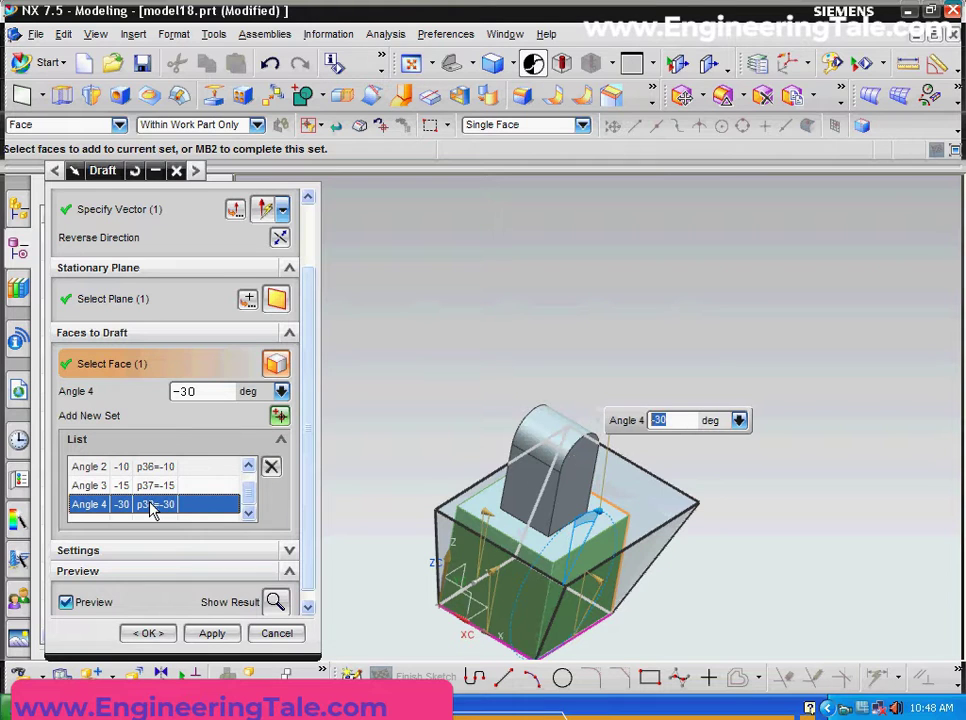
click(276, 602)
mouse_move(401, 432)
middle_down()
mouse_move(371, 379)
mouse_move(270, 414)
mouse_move(244, 401)
mouse_move(343, 402)
mouse_move(384, 420)
mouse_move(371, 442)
middle_up()
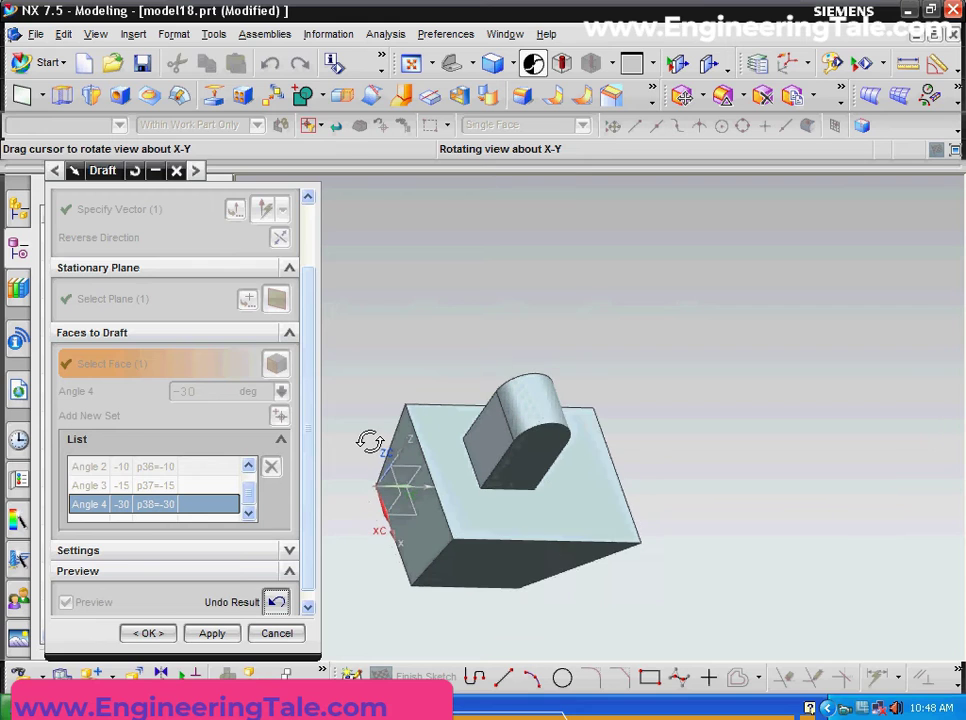
Step: Change the first draft angle set to -60 degrees
click(275, 601)
click(163, 482)
text(-6)
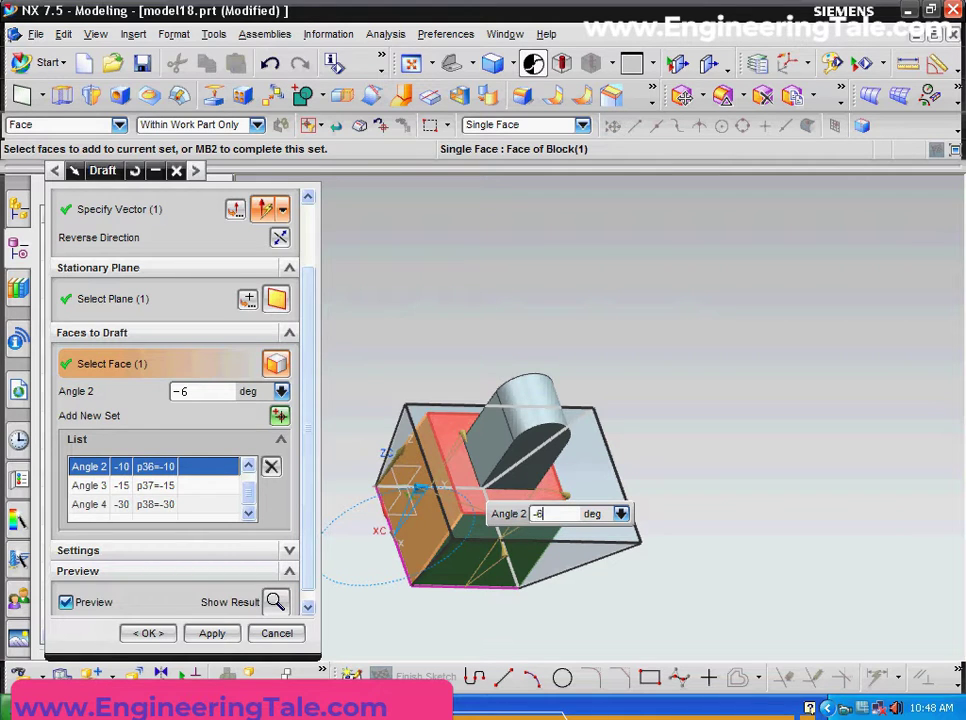
text(0)
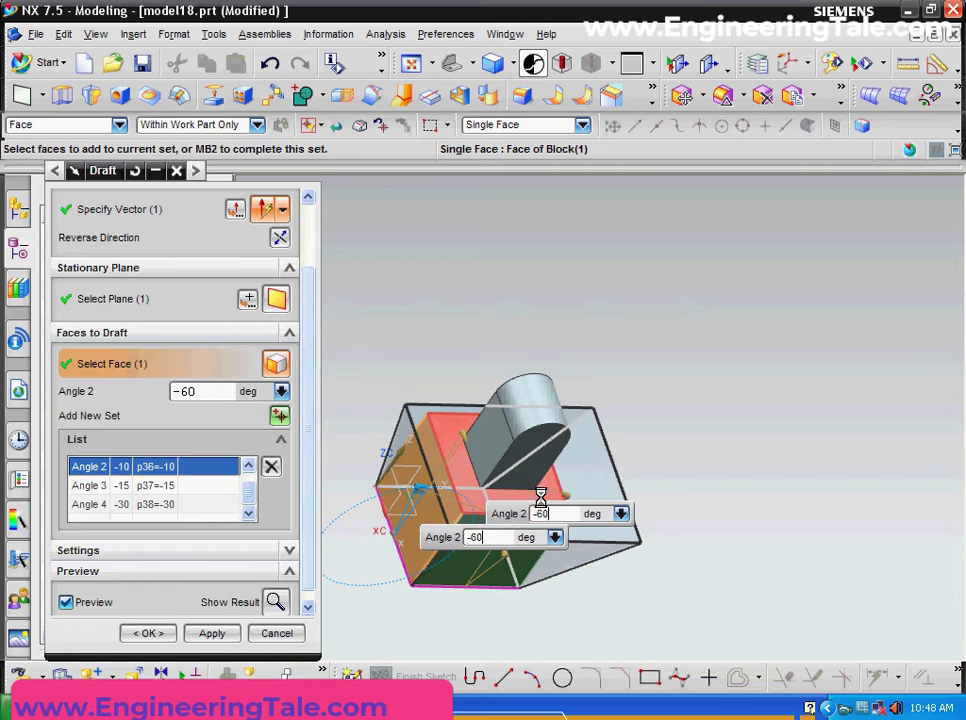
key(Return)
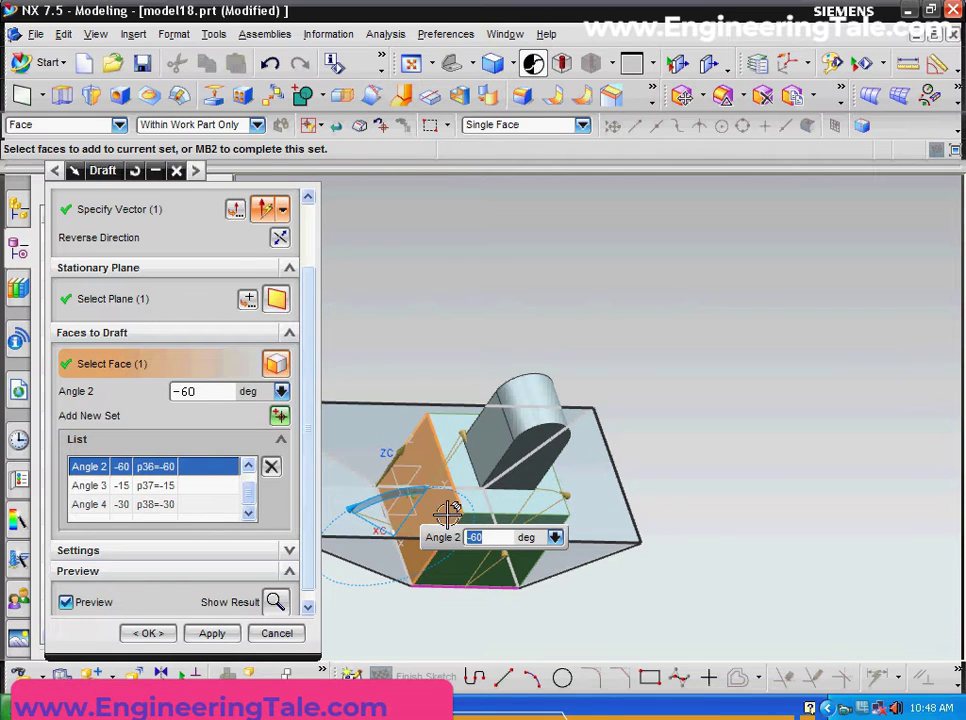
scroll(447, 512, down, 3)
middle_drag(463, 510, 453, 571)
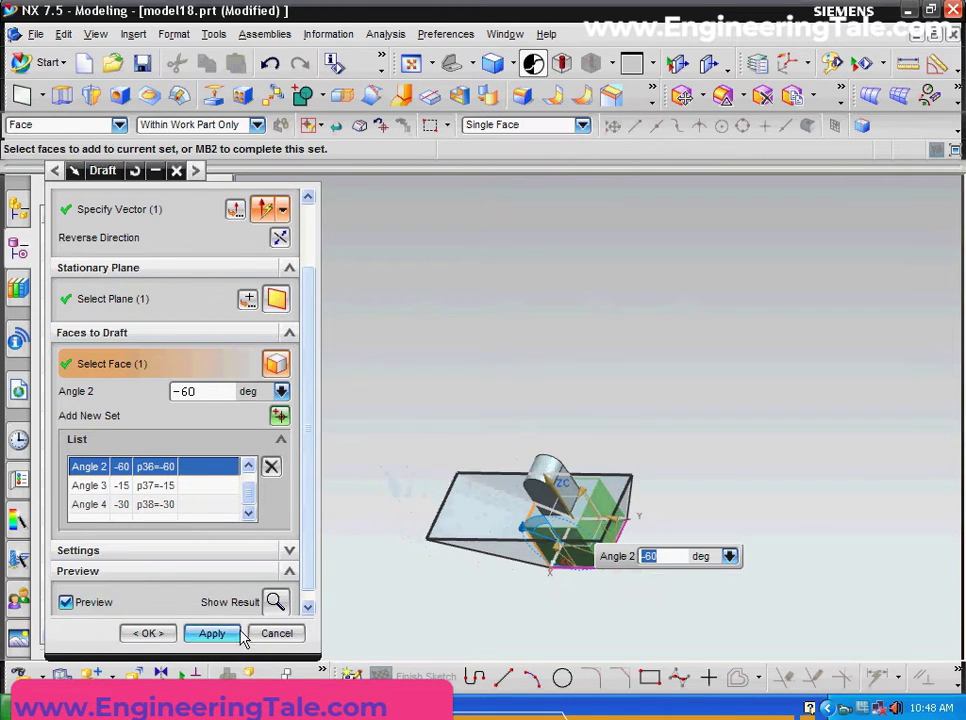
Step: Preview the -60 degree taper and commit it as Draft (4)
click(276, 602)
mouse_move(457, 580)
middle_down()
mouse_move(492, 543)
mouse_move(502, 553)
mouse_move(470, 571)
middle_up()
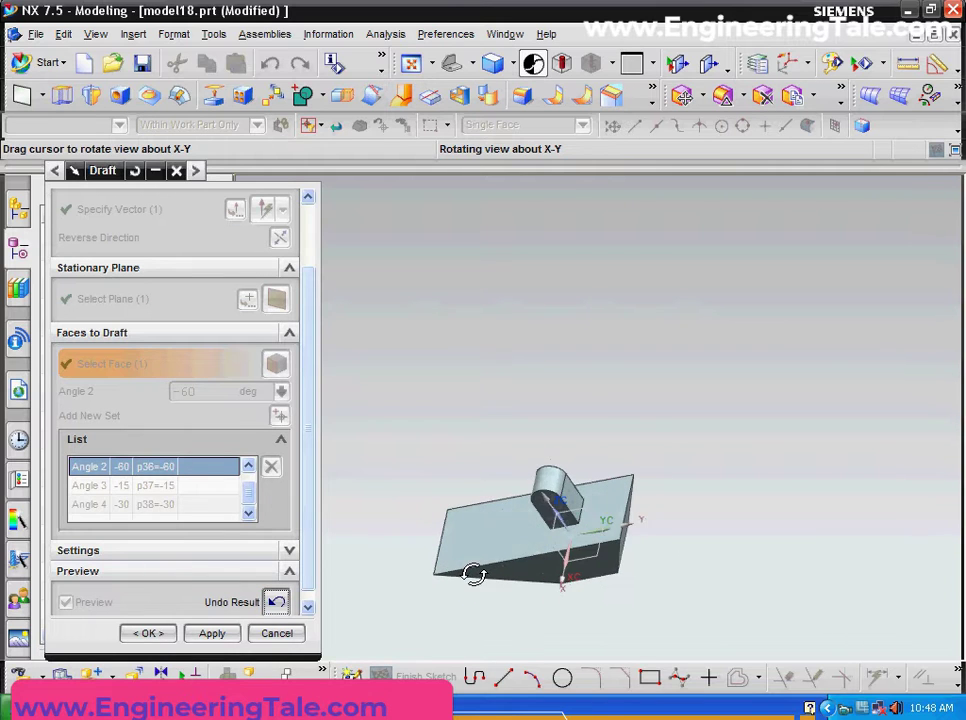
click(160, 634)
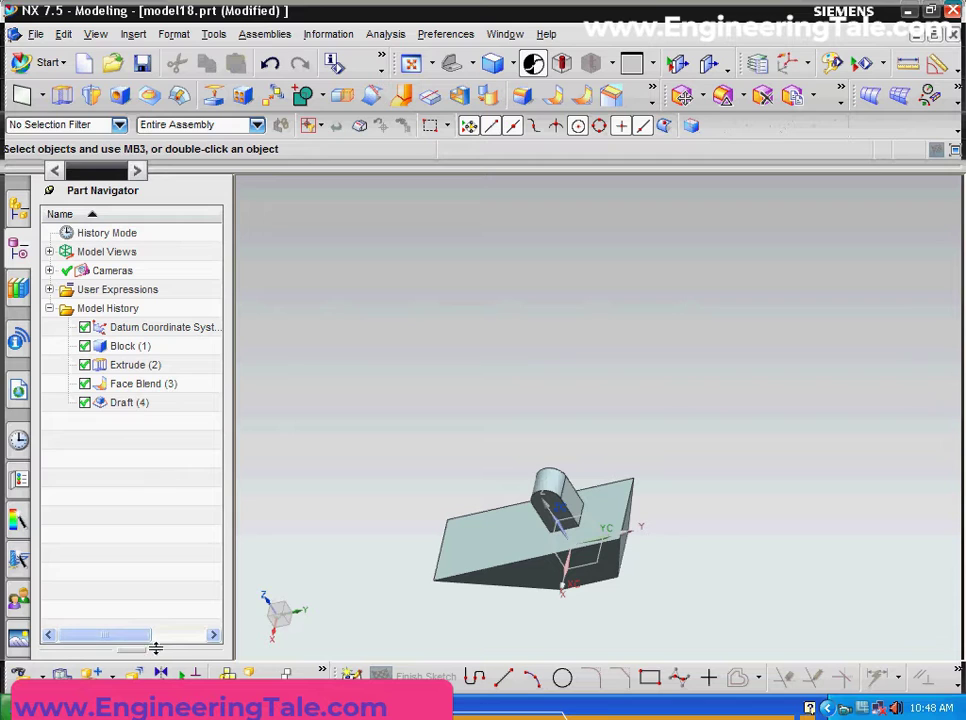
Step: Delete Draft (4) from the model history, leaving the block undrafted
click(112, 412)
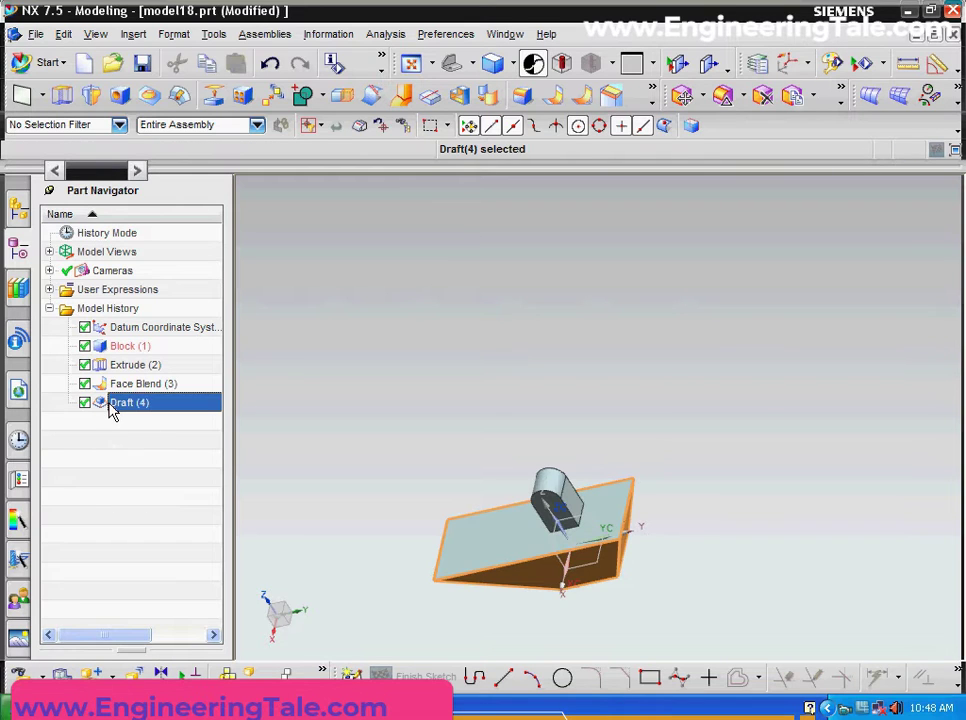
key(Delete)
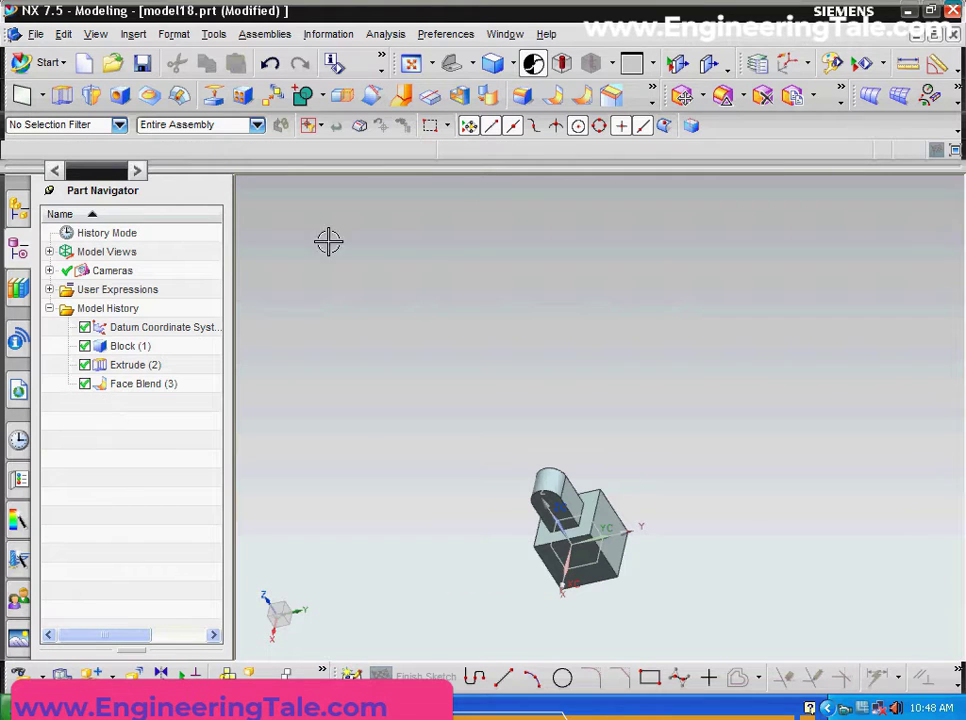
middle_drag(325, 463, 382, 459)
scroll(404, 427, up, 2)
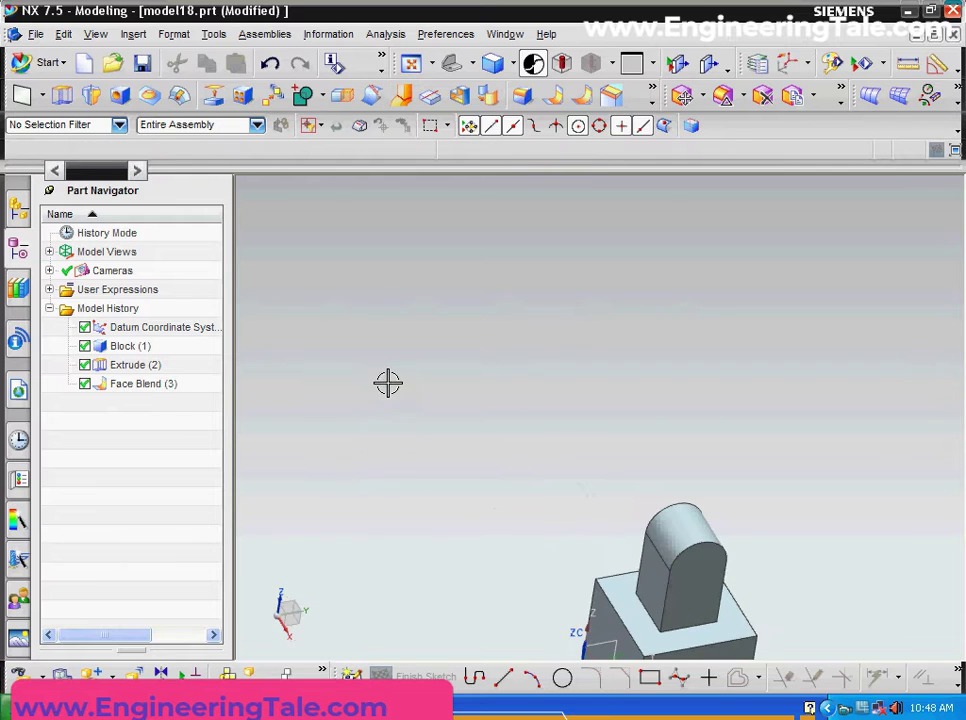
Step: Start a From Edges draft with its draw direction along the Z axis
click(135, 38)
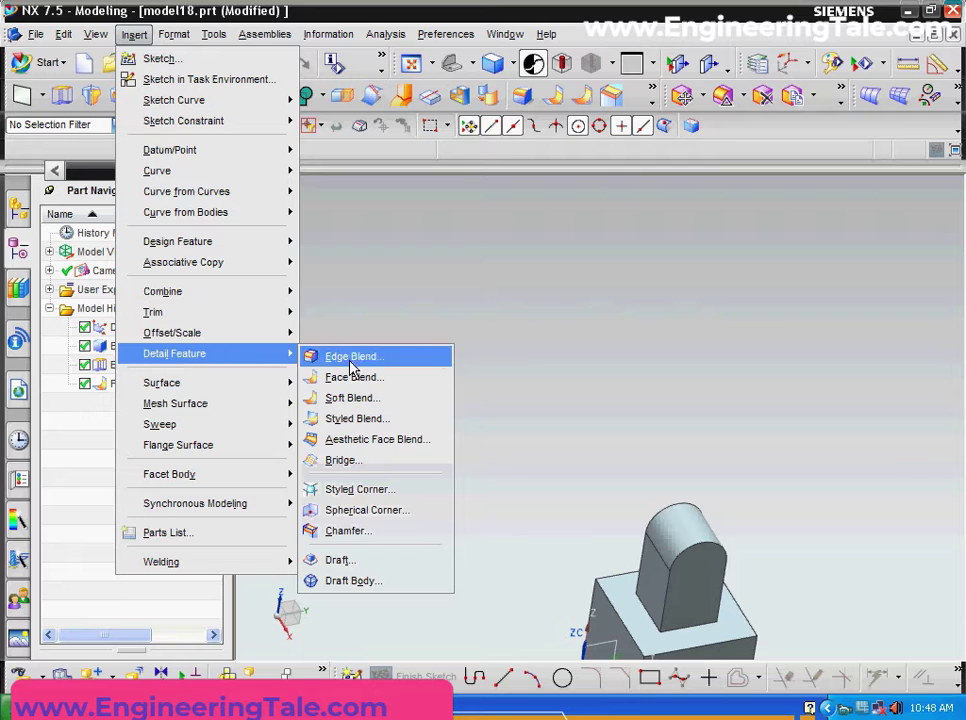
click(340, 560)
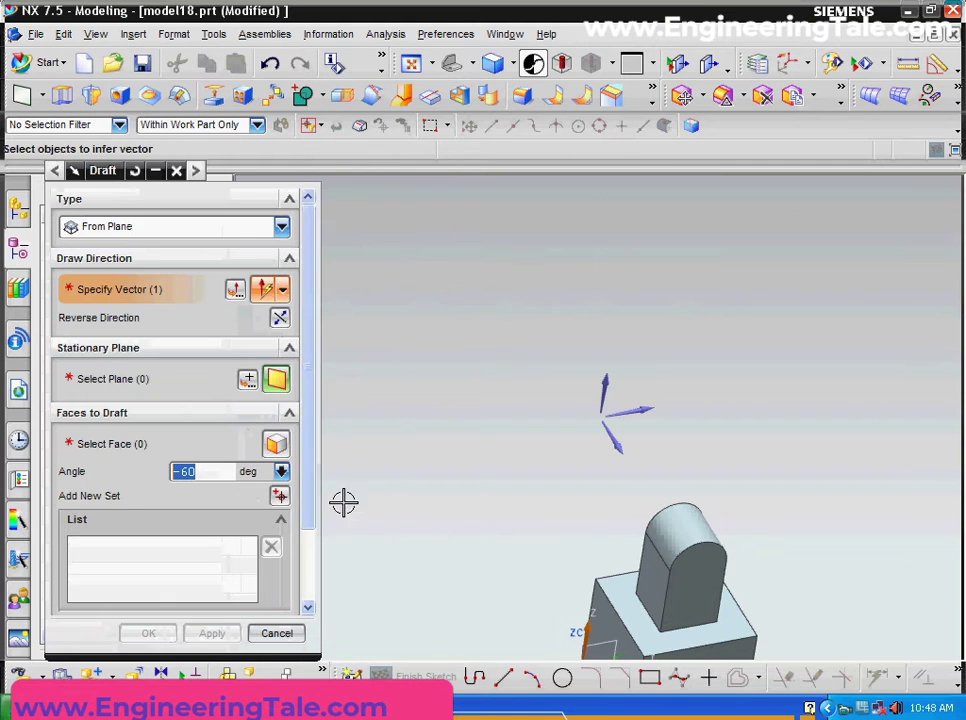
click(281, 226)
click(231, 268)
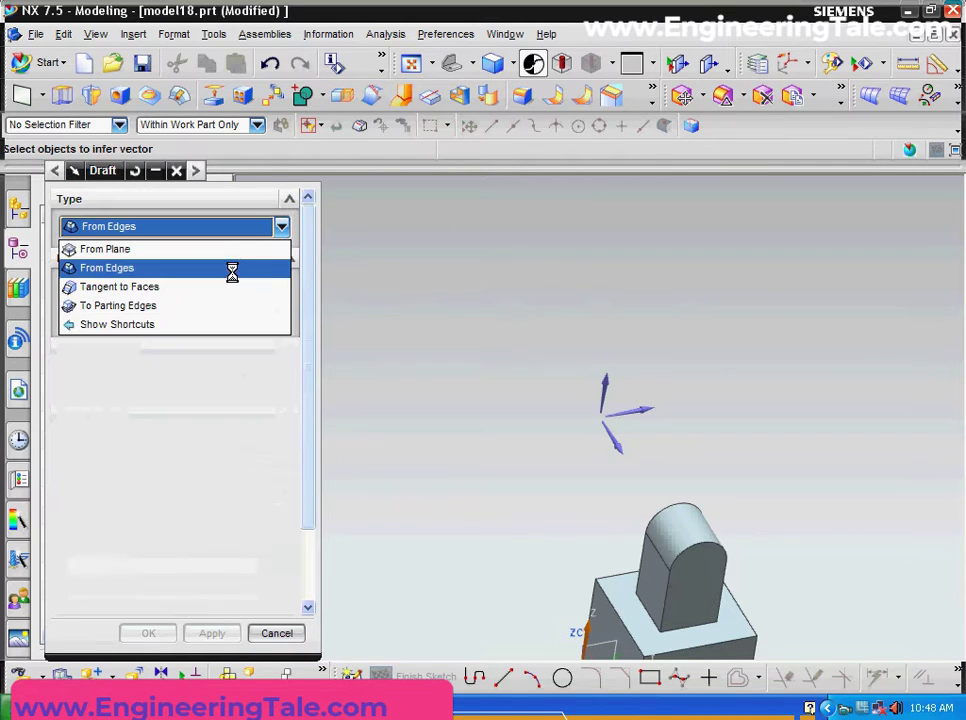
middle_drag(473, 412, 612, 513)
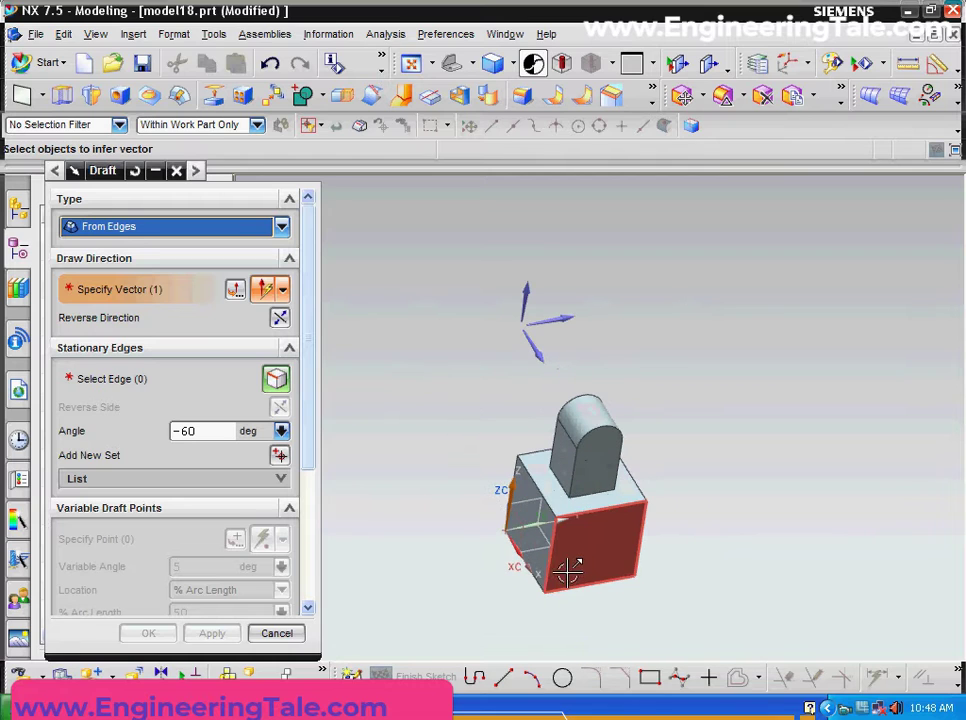
click(521, 293)
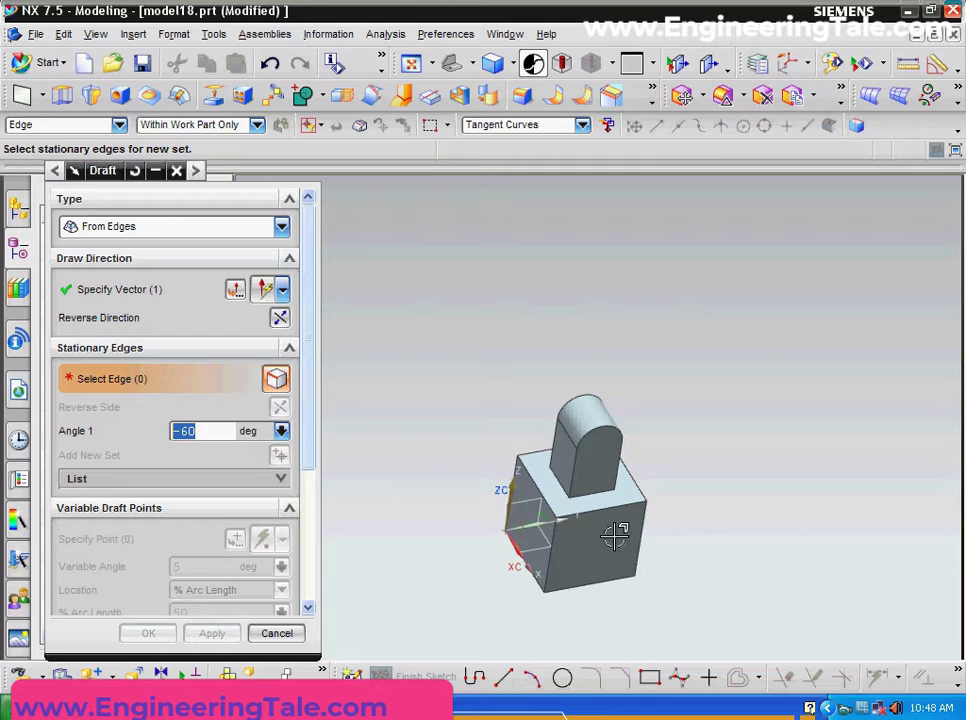
Step: Select the block's four top edges as stationary edges at a 10 degree angle
click(616, 505)
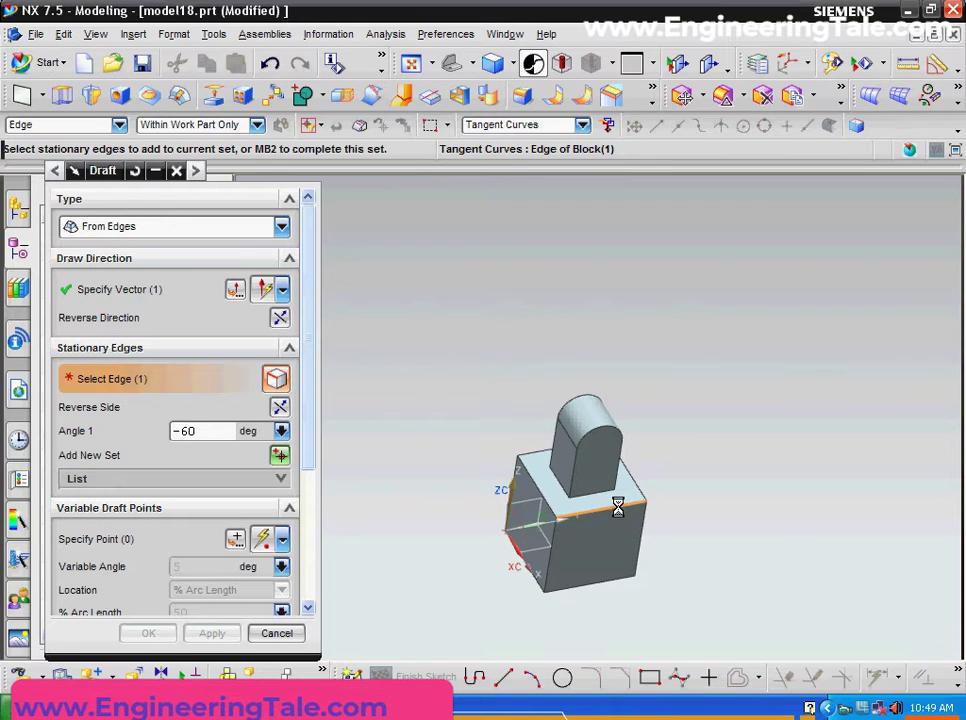
middle_drag(759, 474, 680, 425)
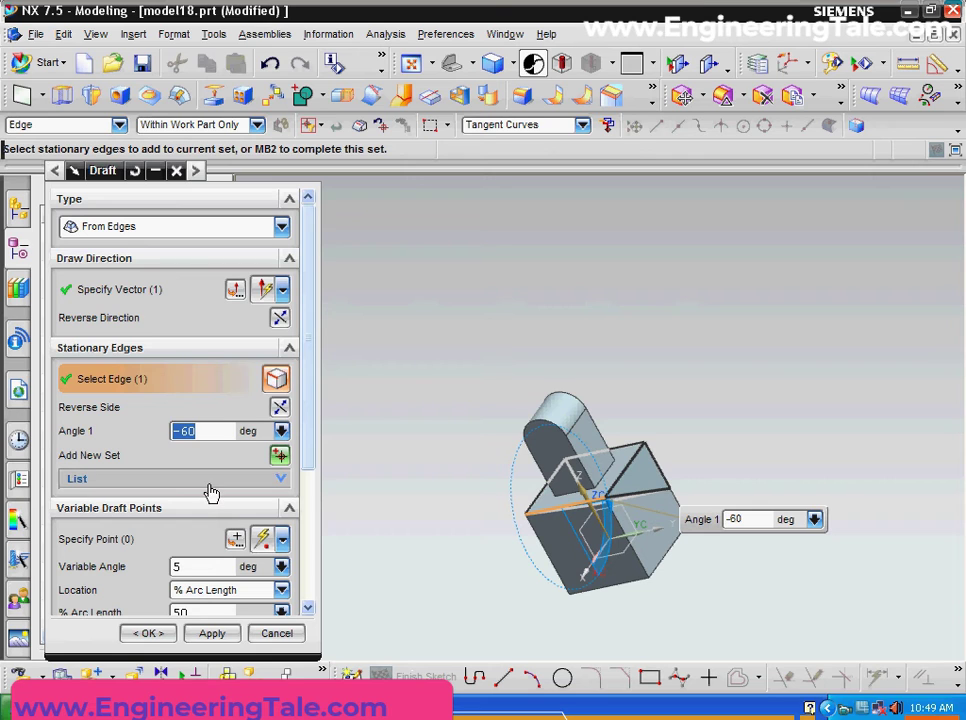
click(216, 431)
text(10)
key(Return)
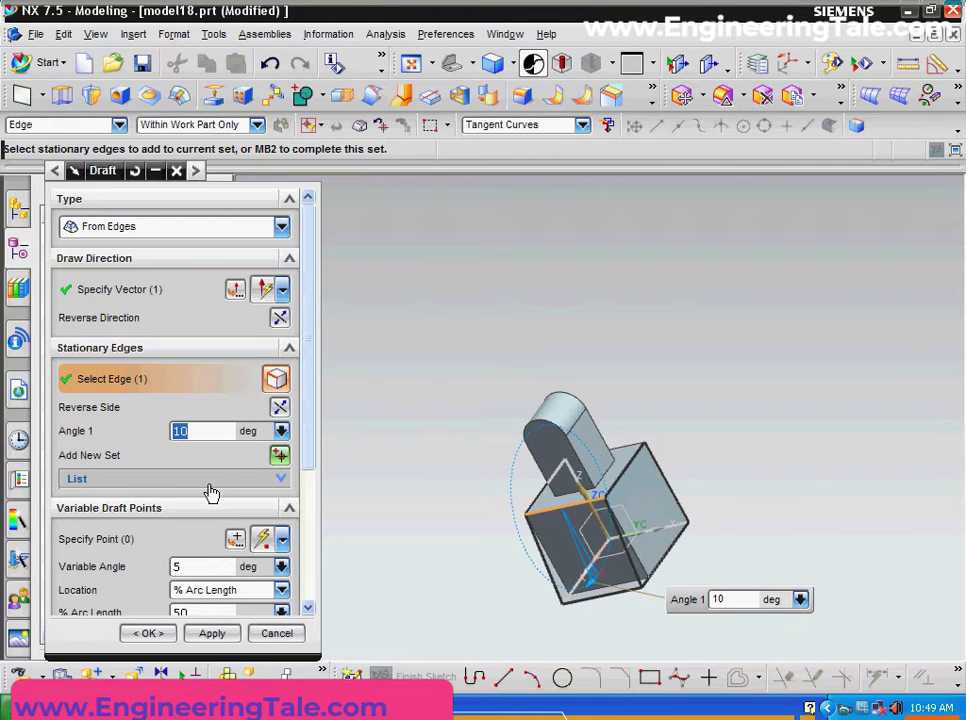
click(622, 477)
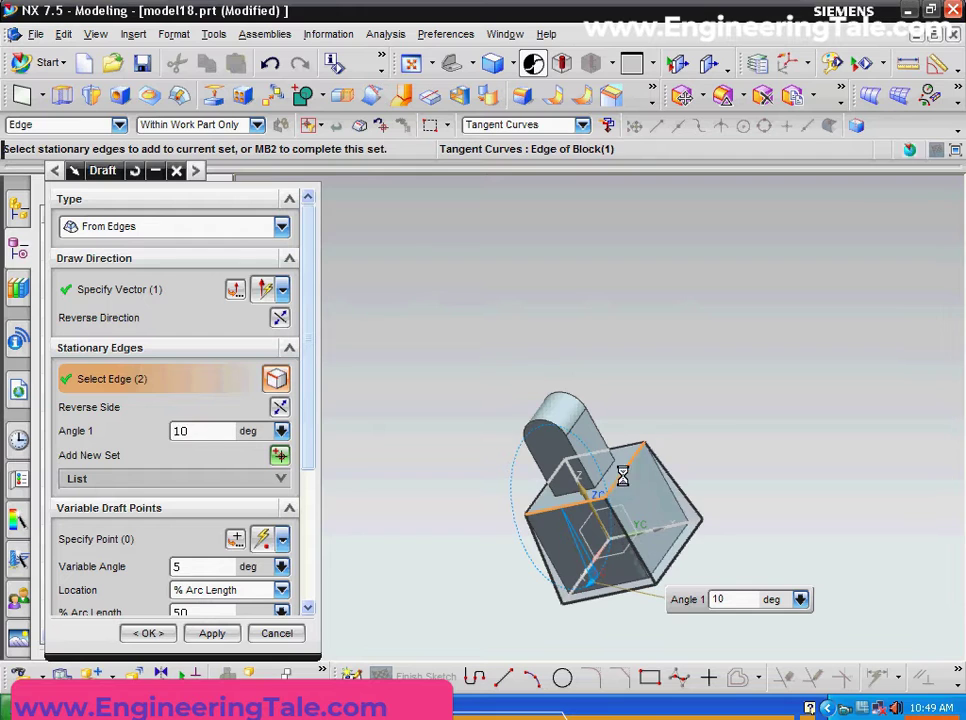
middle_drag(772, 382, 664, 458)
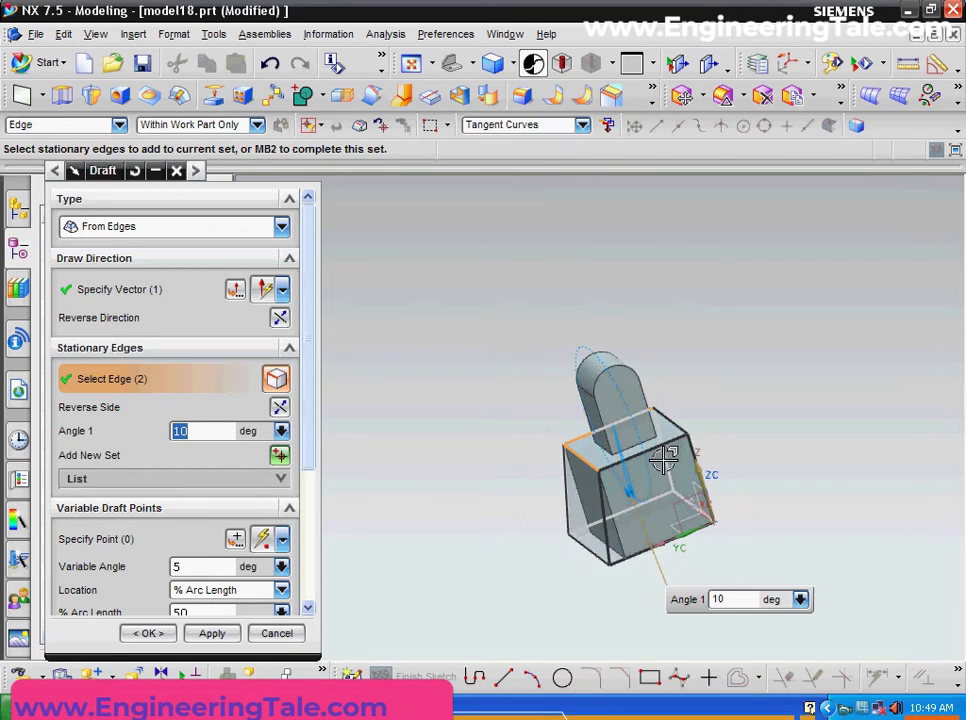
scroll(664, 458, up, 3)
click(619, 436)
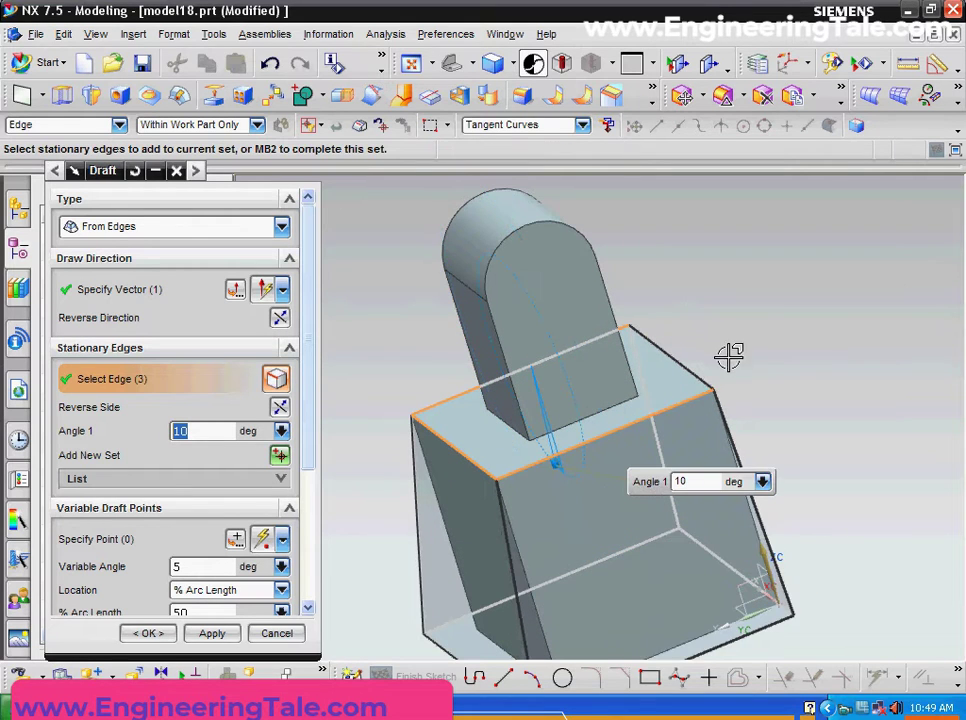
click(697, 369)
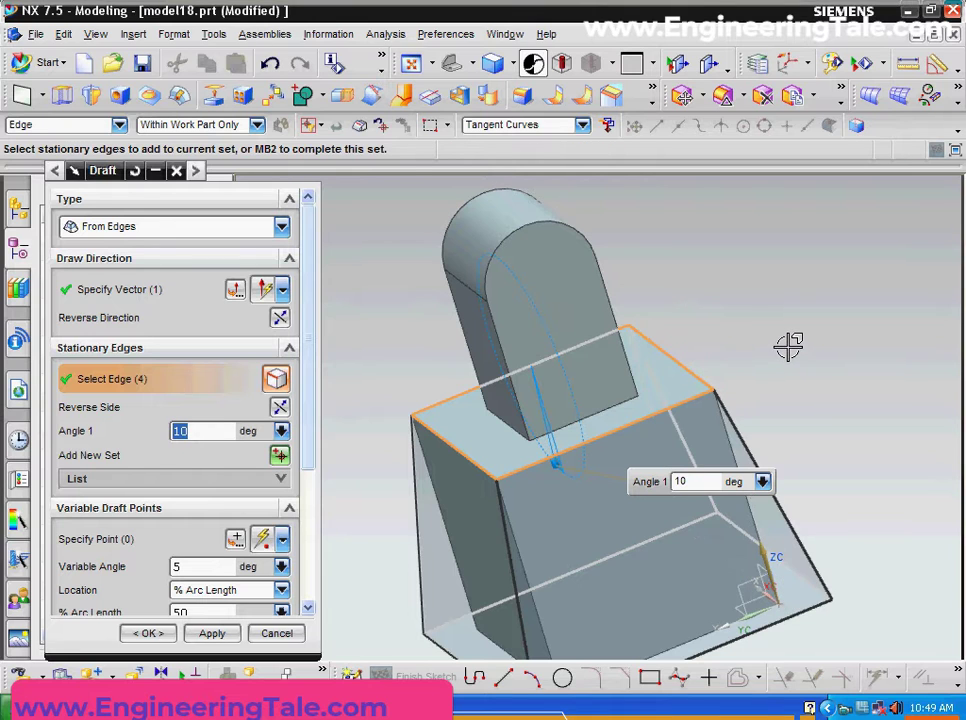
Step: Review the tapered block preview and confirm it as Draft (5)
mouse_move(689, 432)
middle_down()
mouse_move(798, 338)
mouse_move(867, 334)
mouse_move(893, 291)
mouse_move(906, 295)
mouse_move(892, 321)
middle_up()
scroll(867, 334, down, 3)
scroll(696, 416, up, 4)
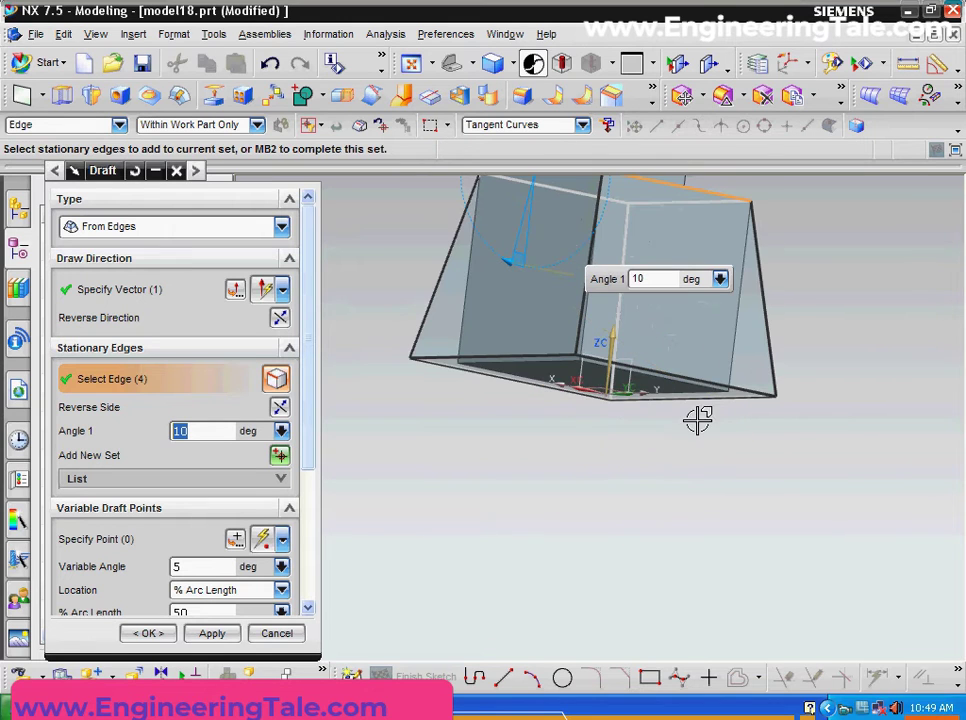
scroll(612, 340, down, 3)
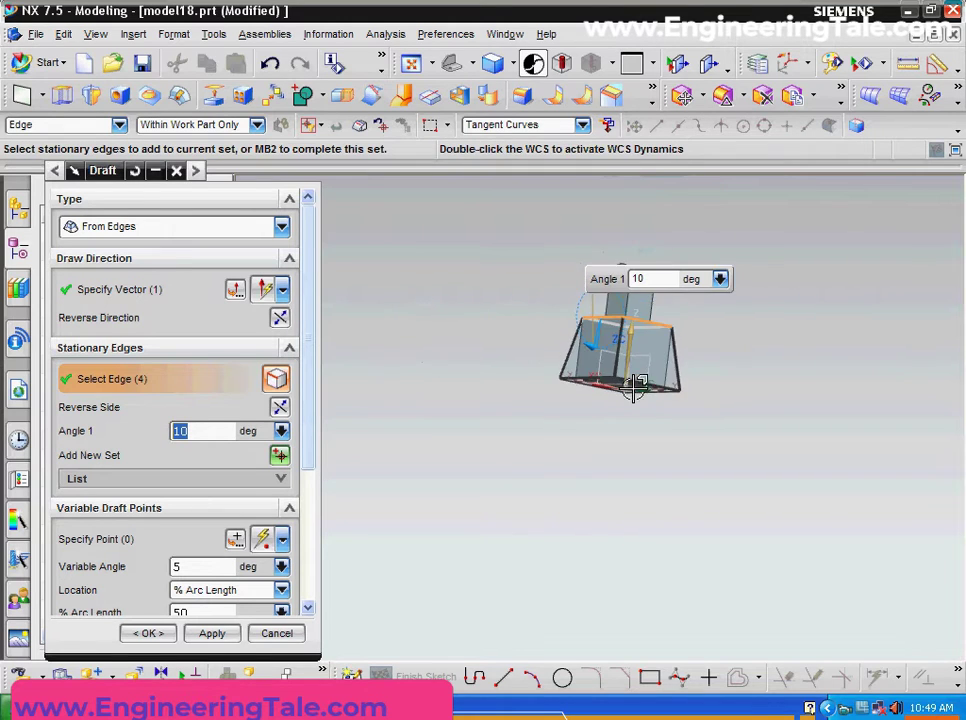
mouse_move(737, 292)
middle_down()
mouse_move(660, 306)
mouse_move(722, 308)
middle_up()
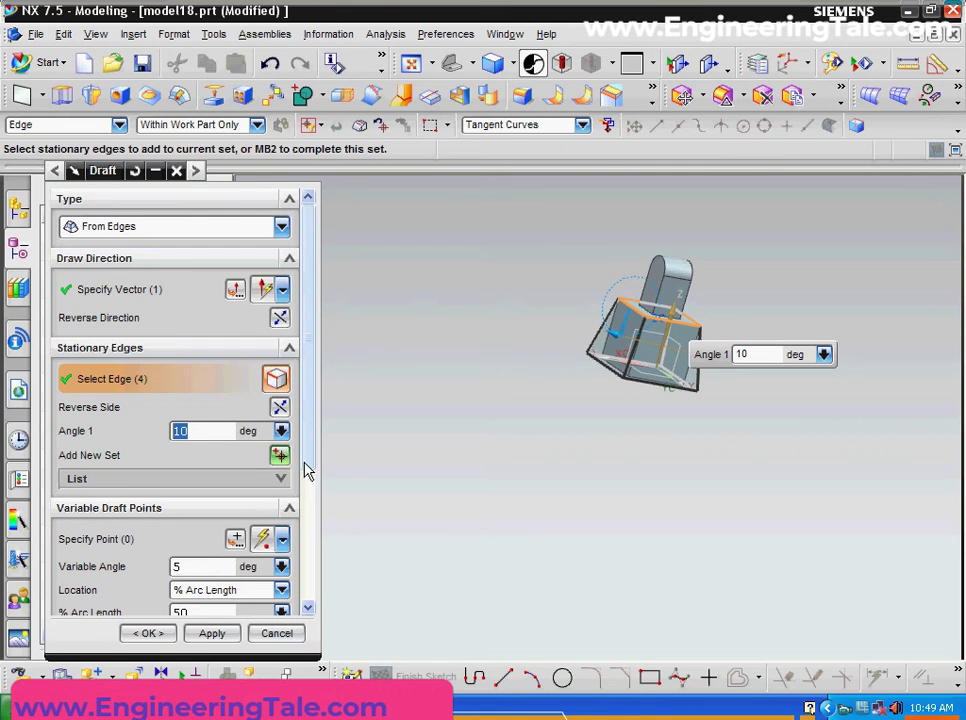
mouse_move(308, 466)
mouse_down()
mouse_move(316, 518)
mouse_move(319, 500)
mouse_up()
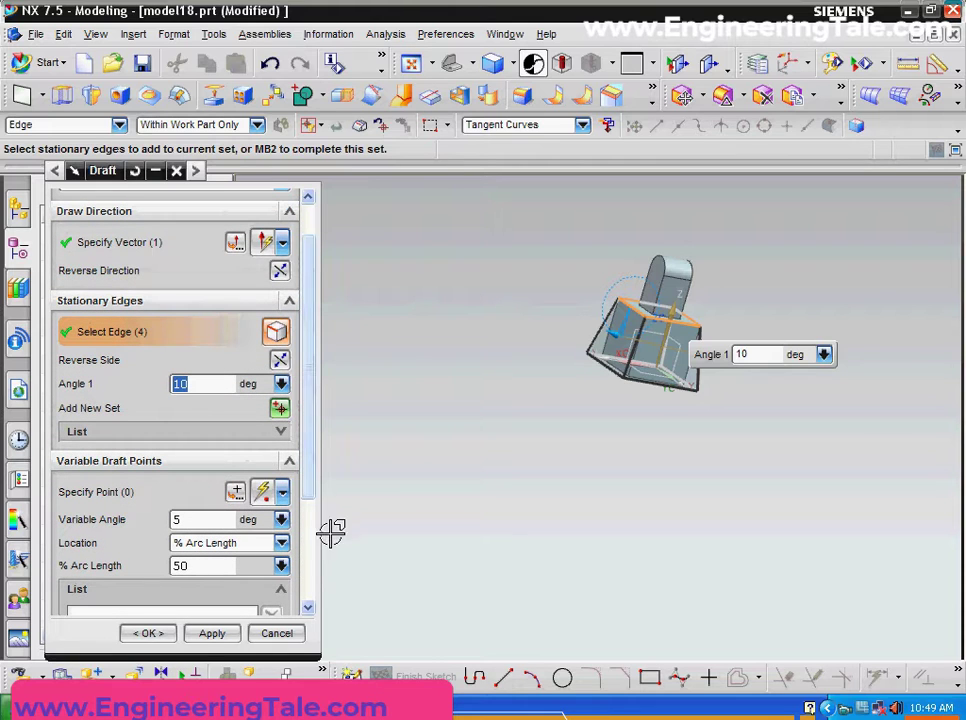
click(147, 633)
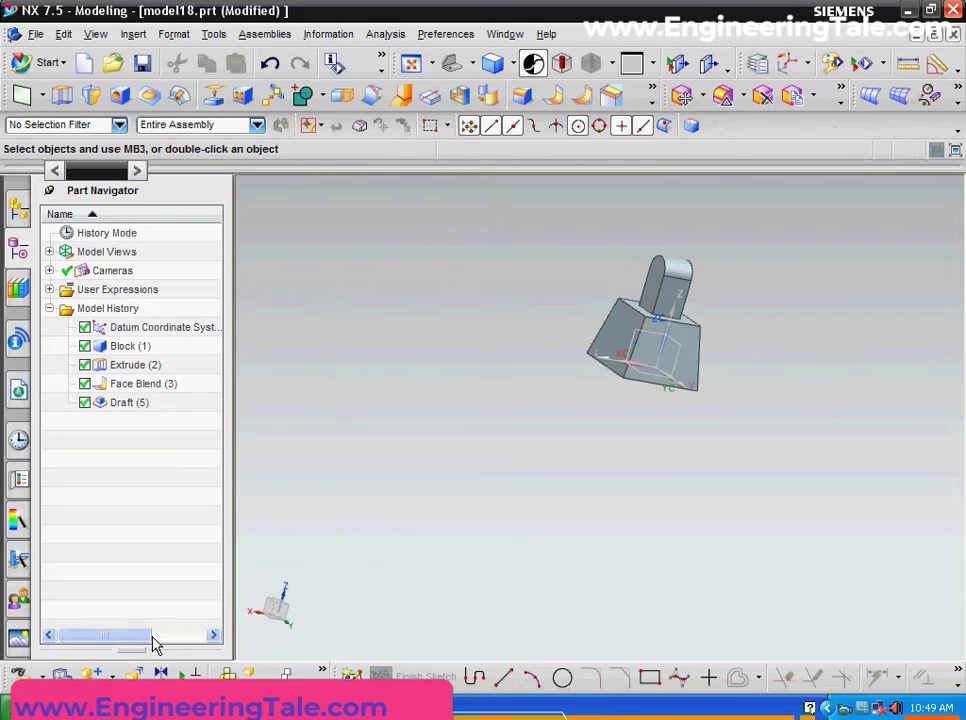
Step: Delete Draft (5) and start a fresh From Edges draft along the Z axis
click(131, 408)
key(Delete)
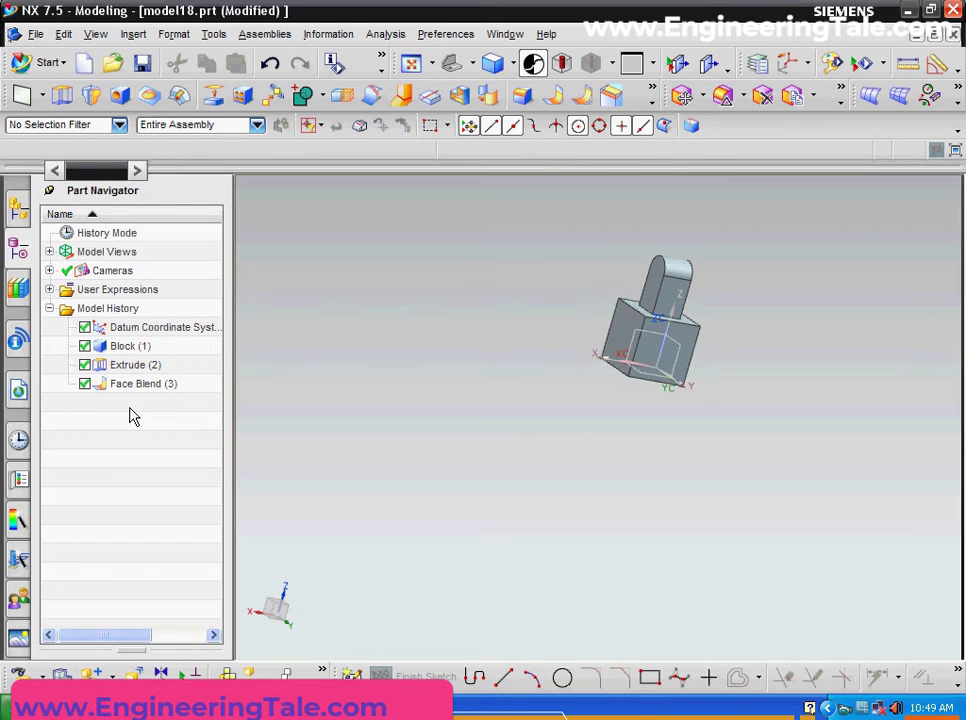
click(133, 36)
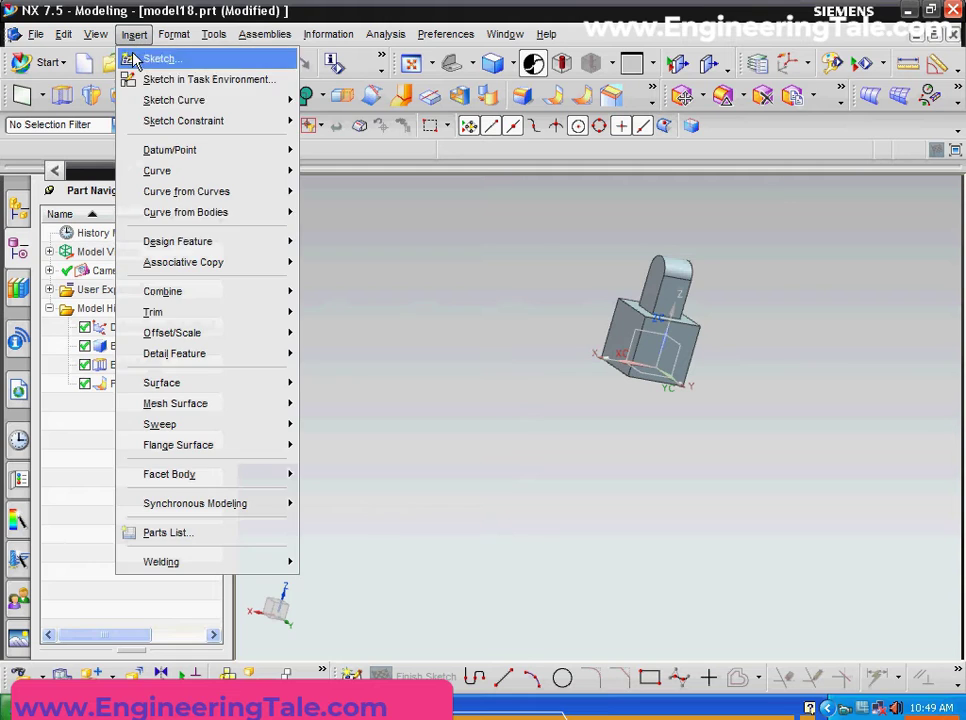
mouse_move(174, 353)
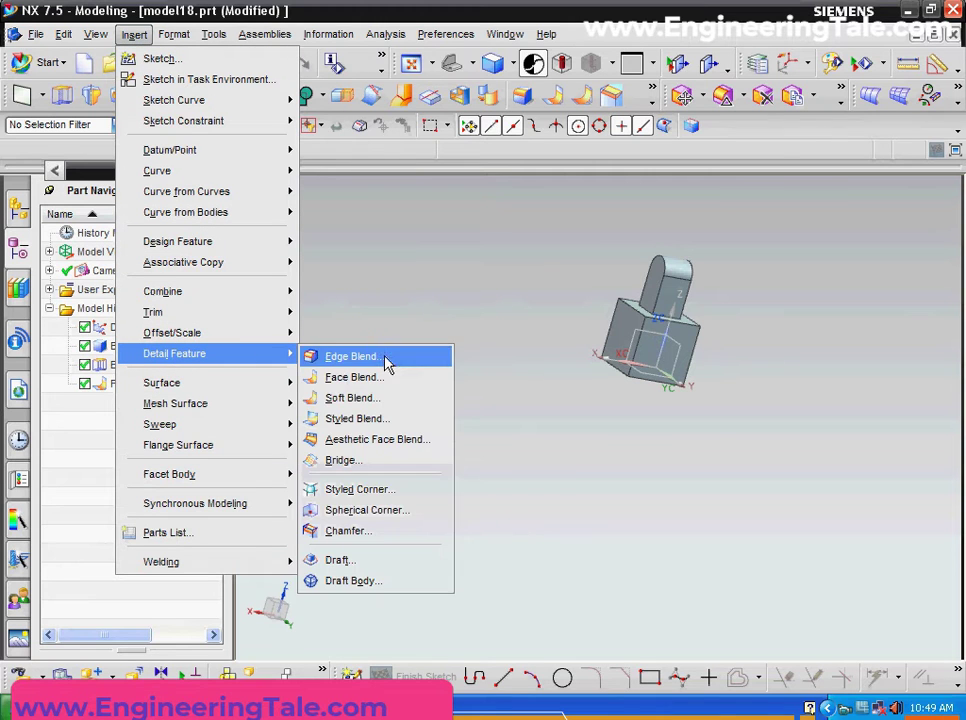
click(378, 563)
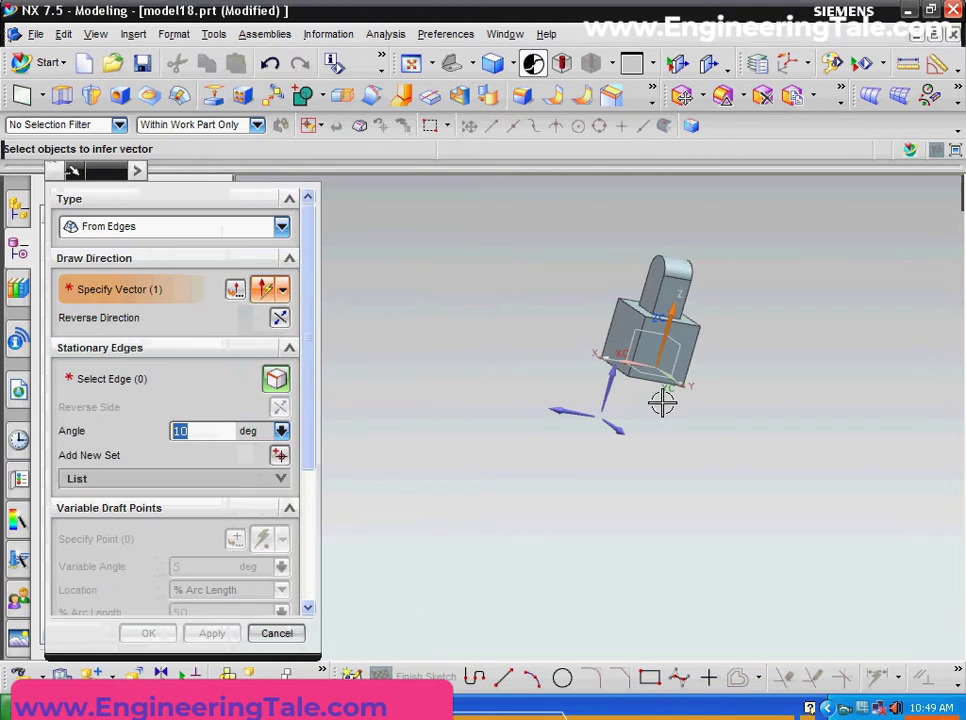
scroll(640, 405, down, 2)
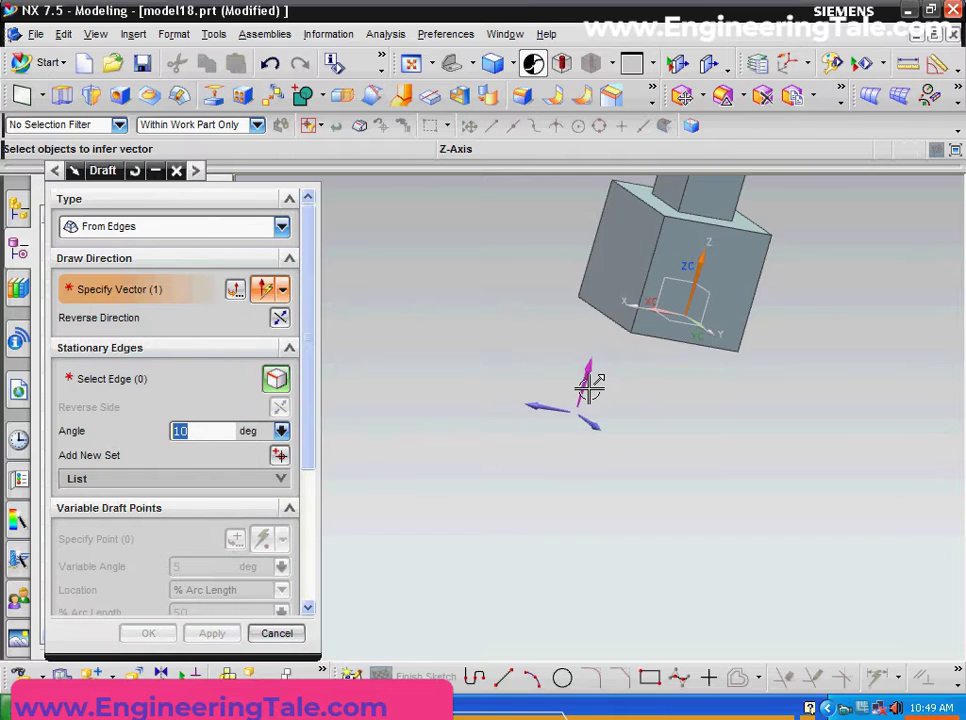
click(588, 386)
scroll(806, 308, up, 3)
scroll(722, 350, down, 3)
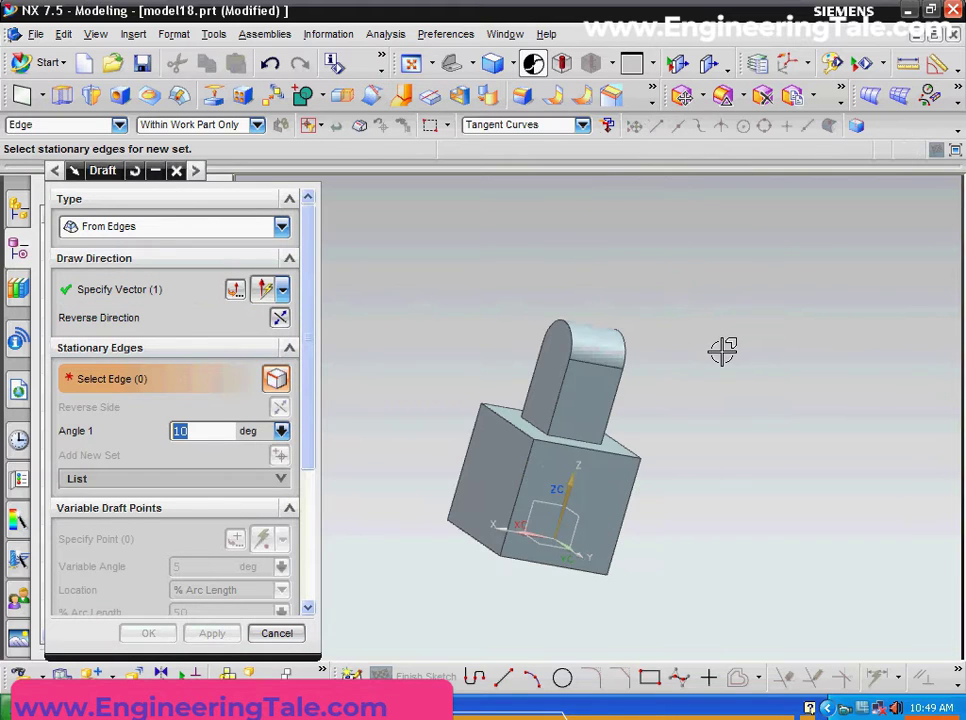
Step: Make the block's top edge stationary and place a first variable draft point on it
click(599, 447)
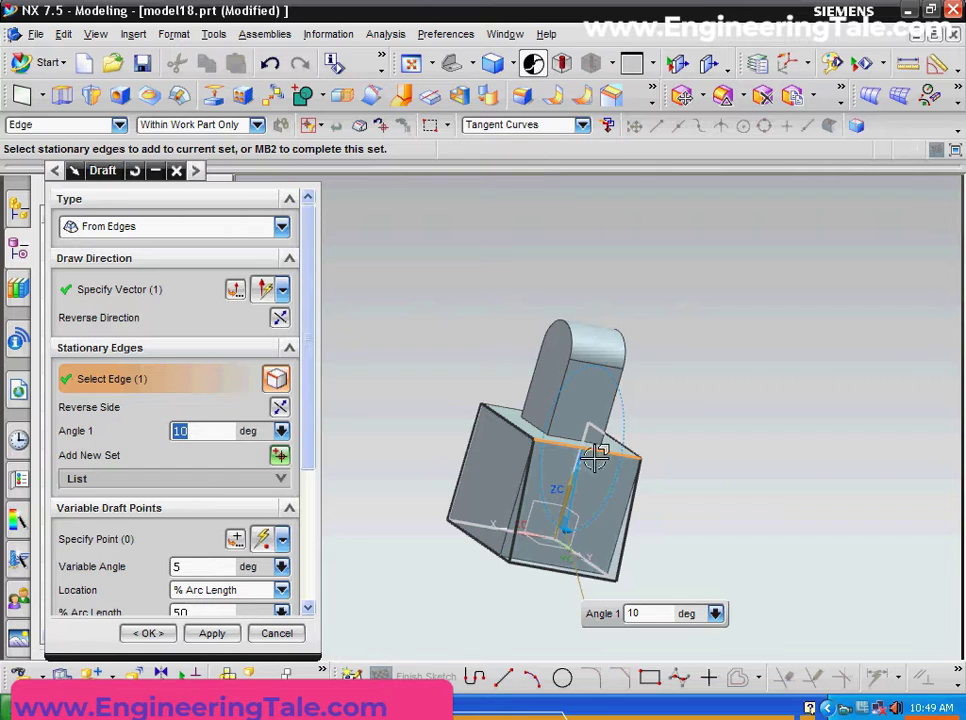
click(123, 520)
click(124, 520)
scroll(125, 530, down, 2)
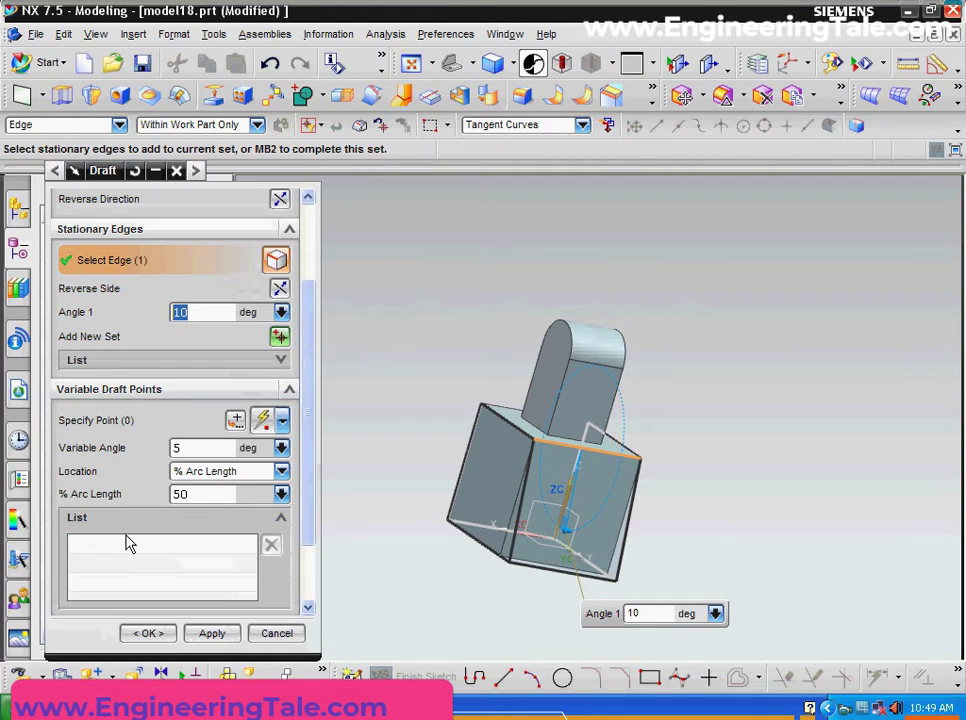
click(95, 423)
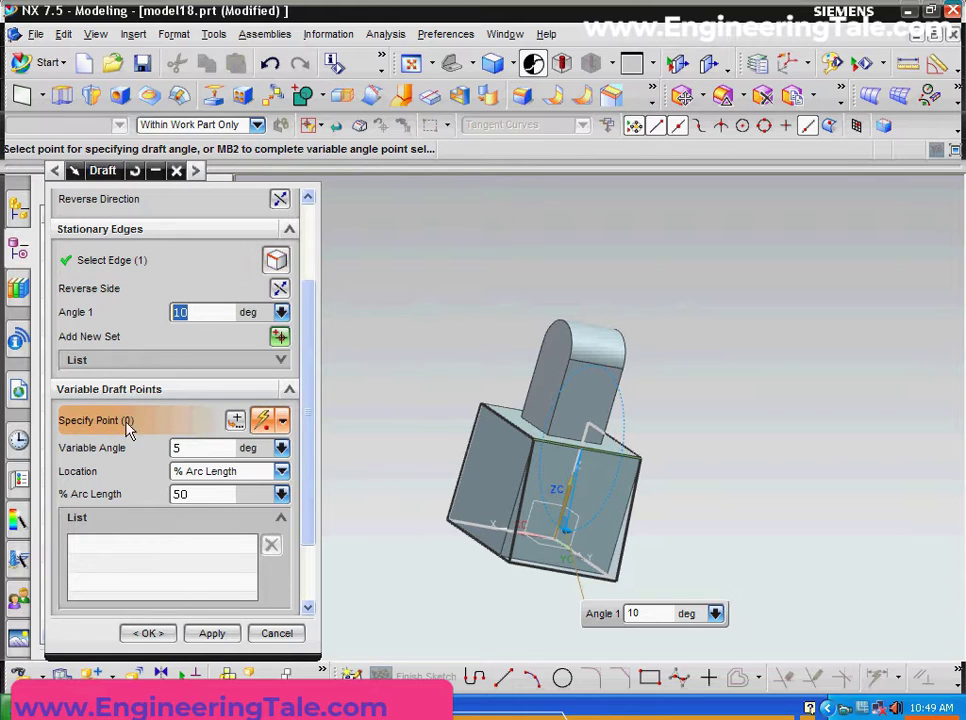
click(236, 421)
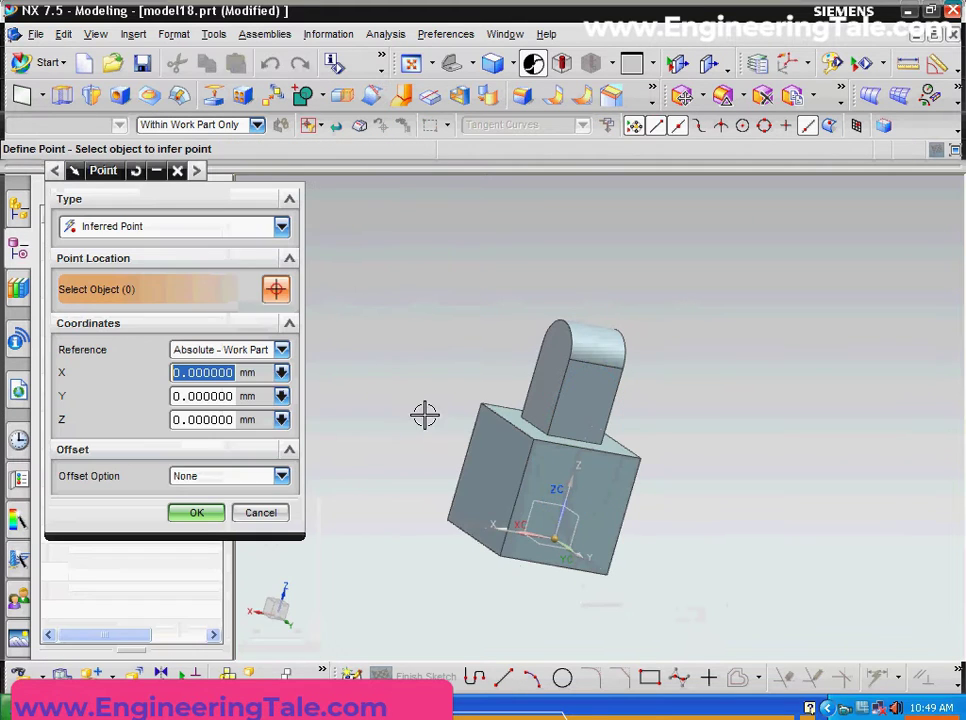
click(559, 446)
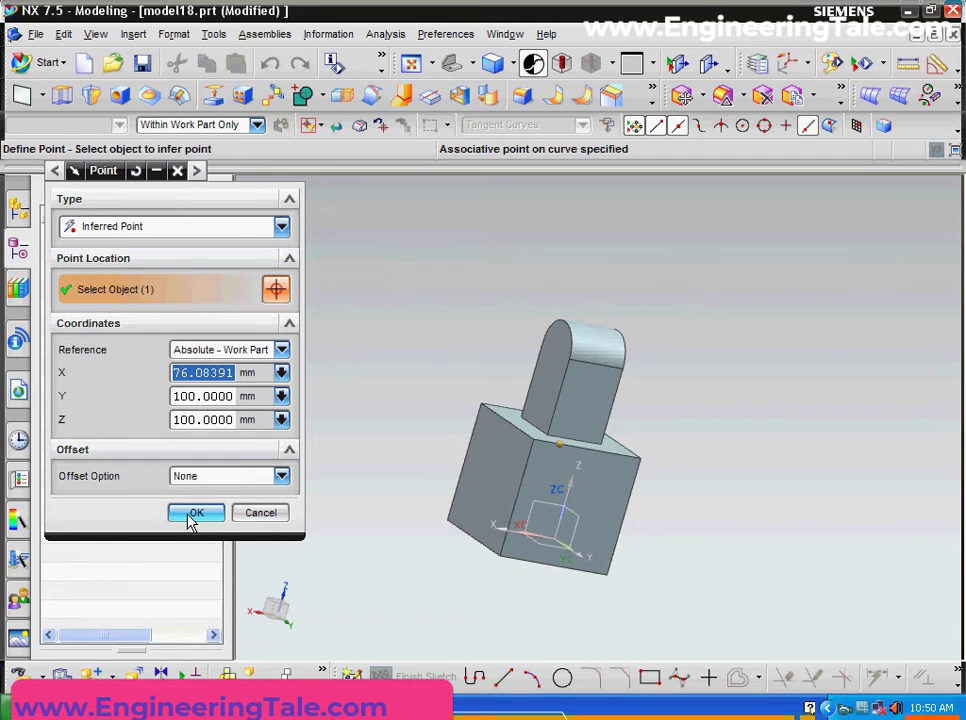
click(192, 515)
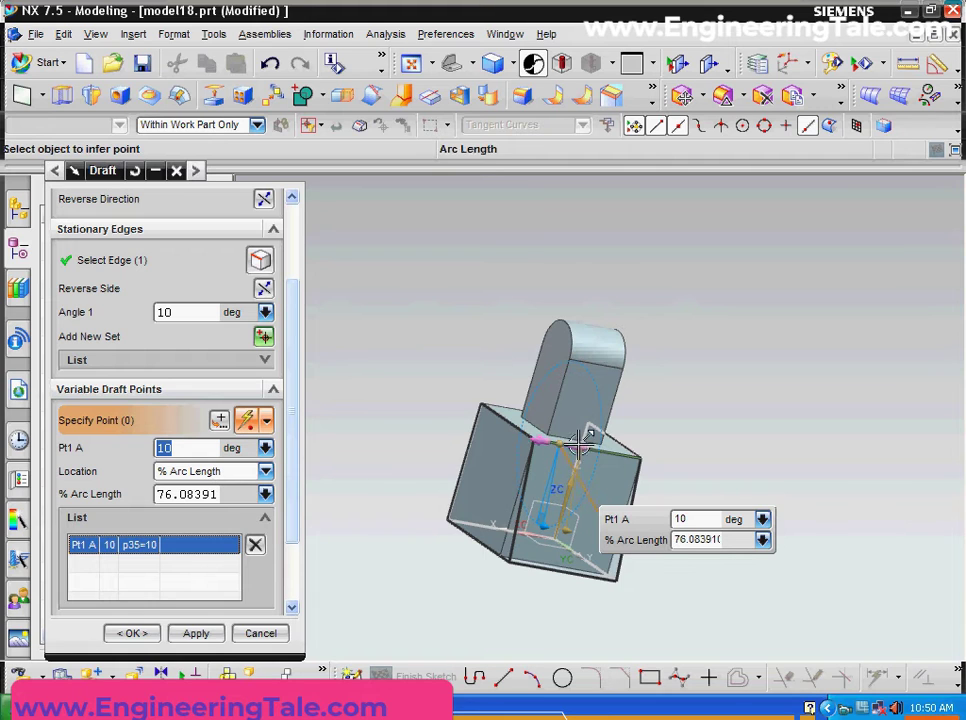
Step: Add a second variable draft point, Pt2 A, on the top edge
middle_drag(582, 431, 442, 474)
click(220, 422)
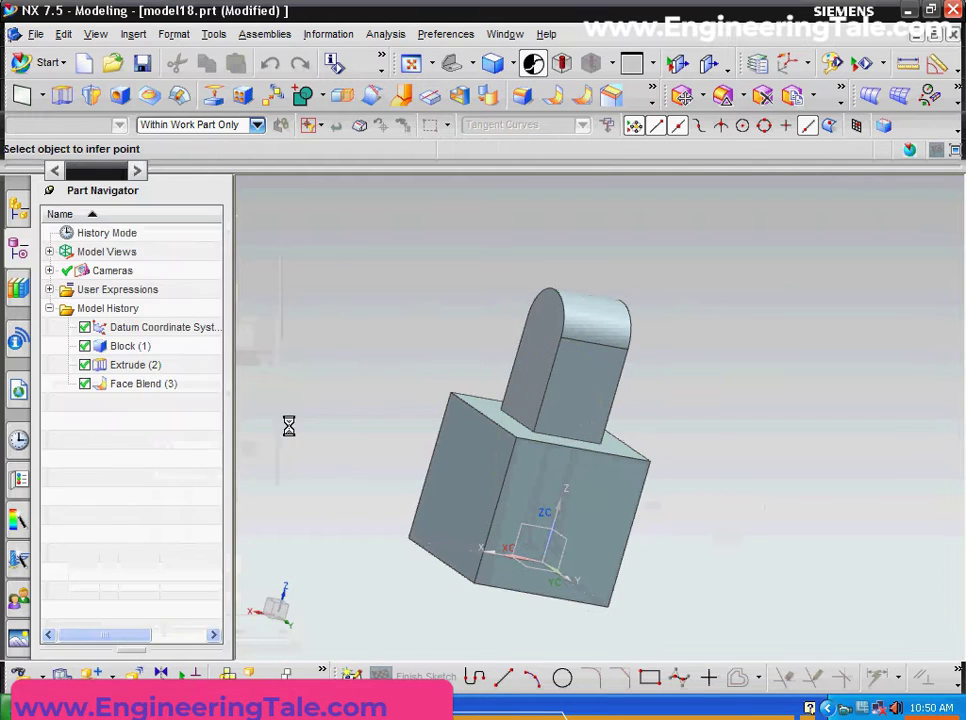
click(605, 450)
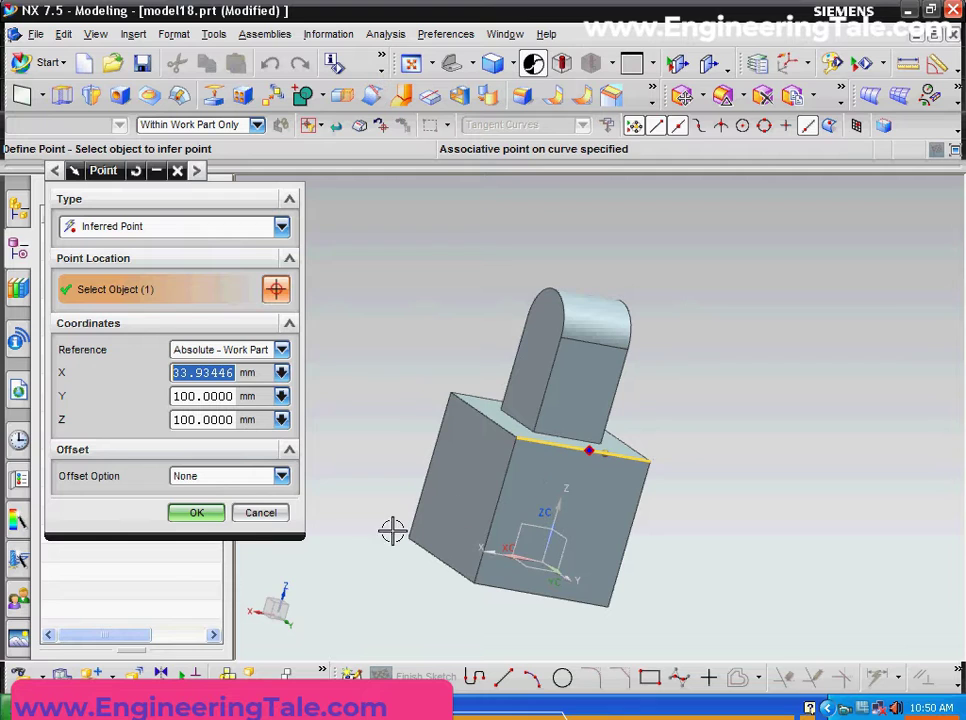
click(213, 515)
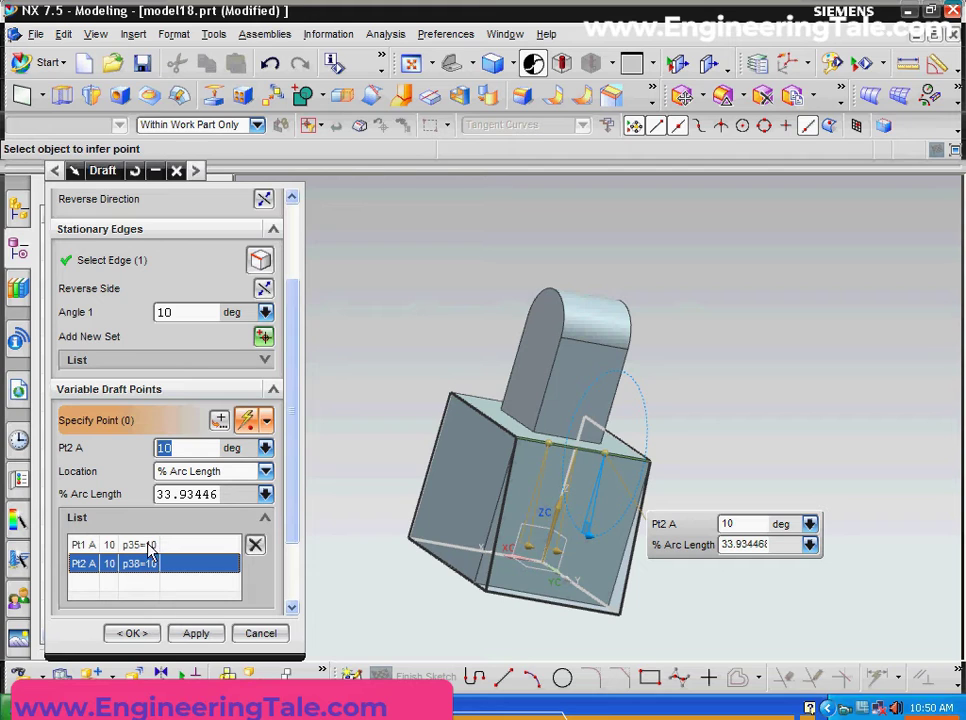
Step: Move Pt1 A to 25% arc length along the edge
click(85, 545)
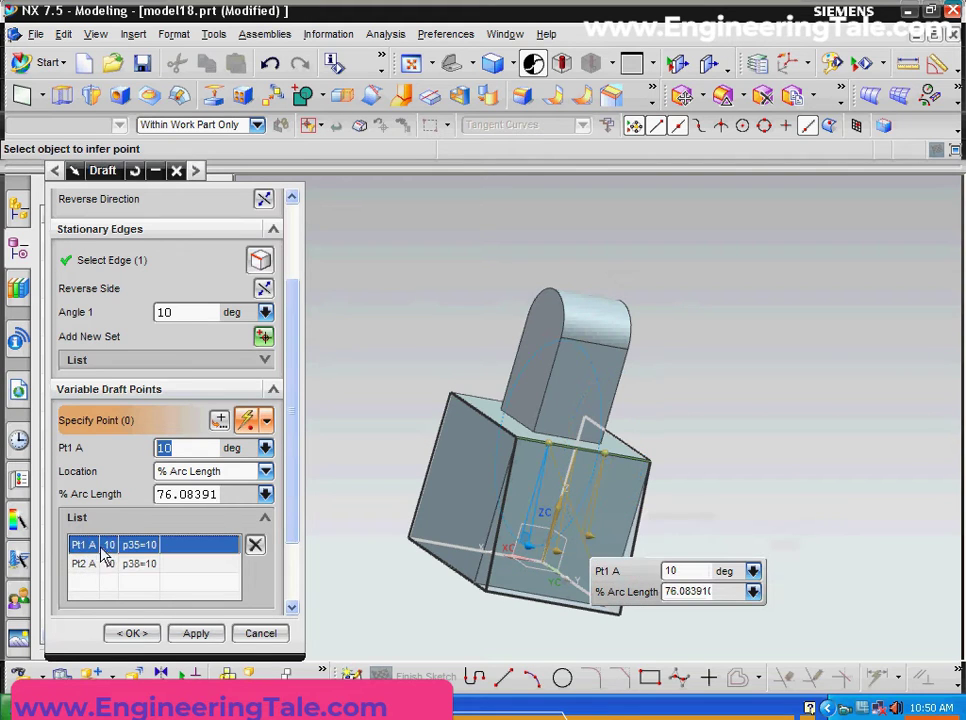
click(192, 497)
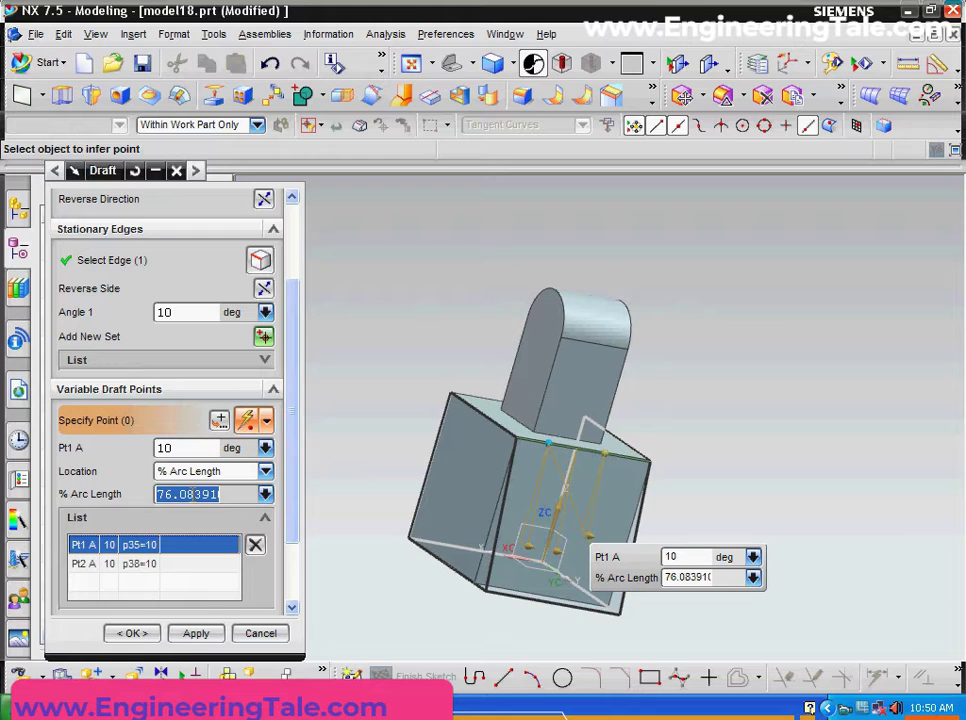
text(25)
key(Return)
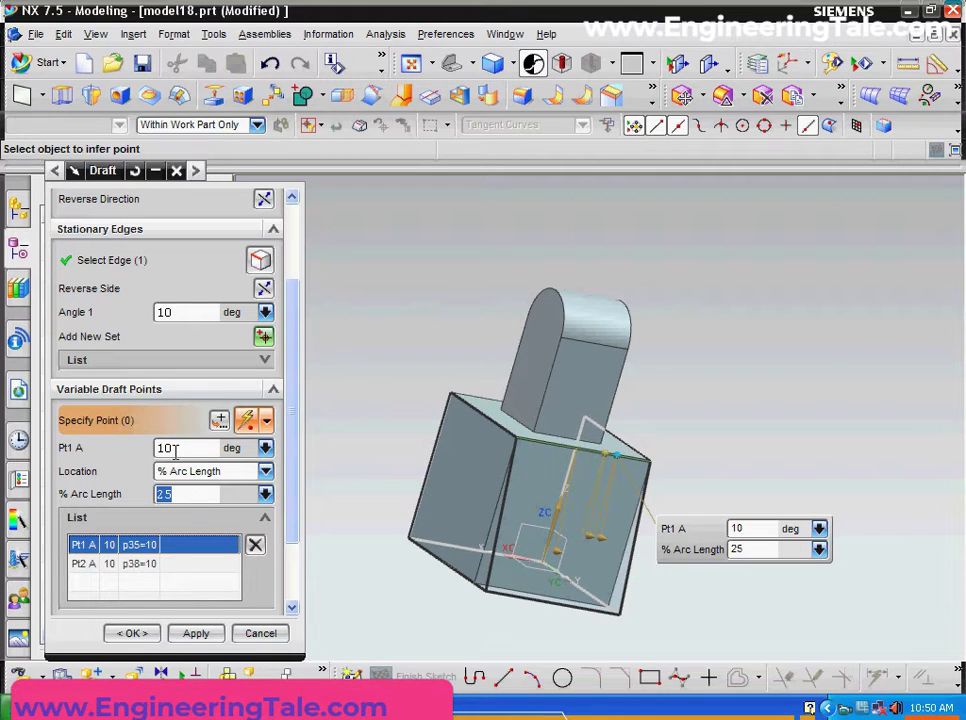
Step: Set Pt2 A to 75% arc length with a 40 degree draft angle
click(136, 566)
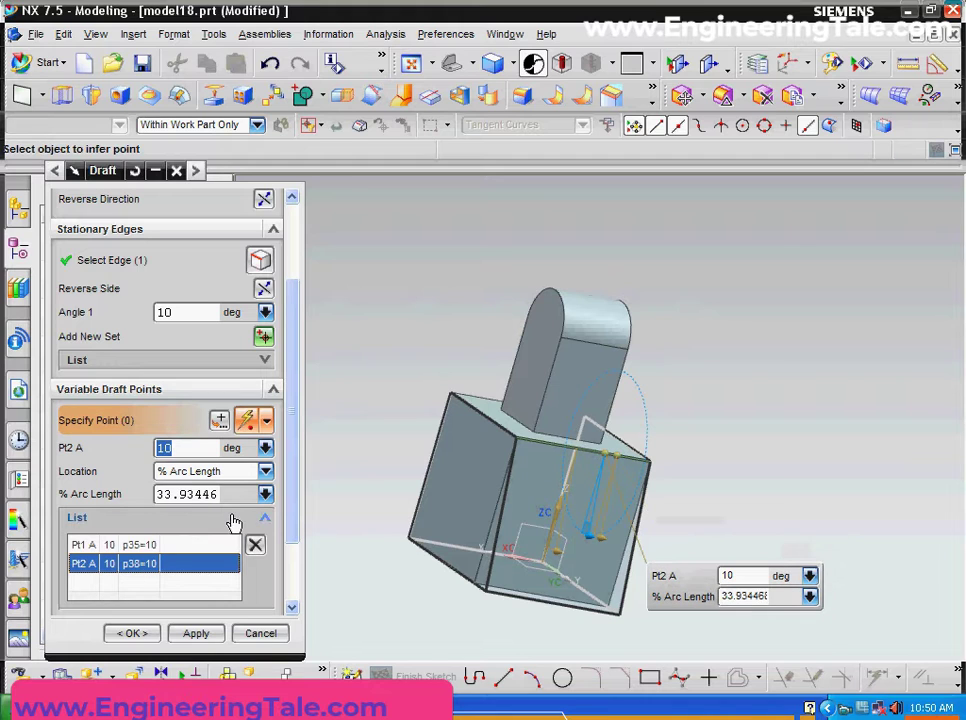
click(205, 499)
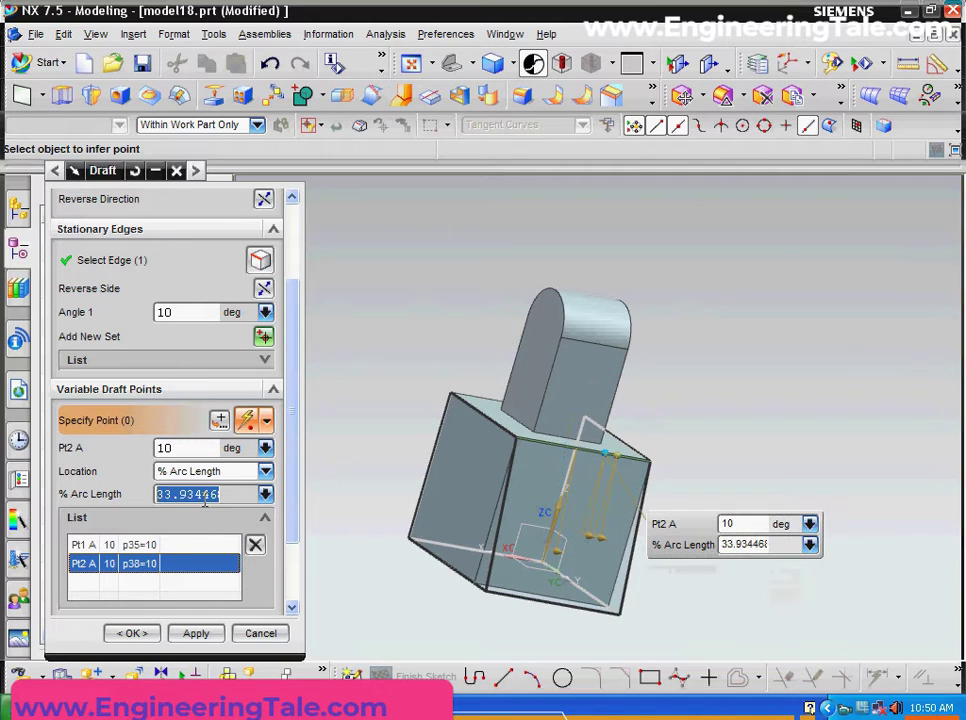
text(75)
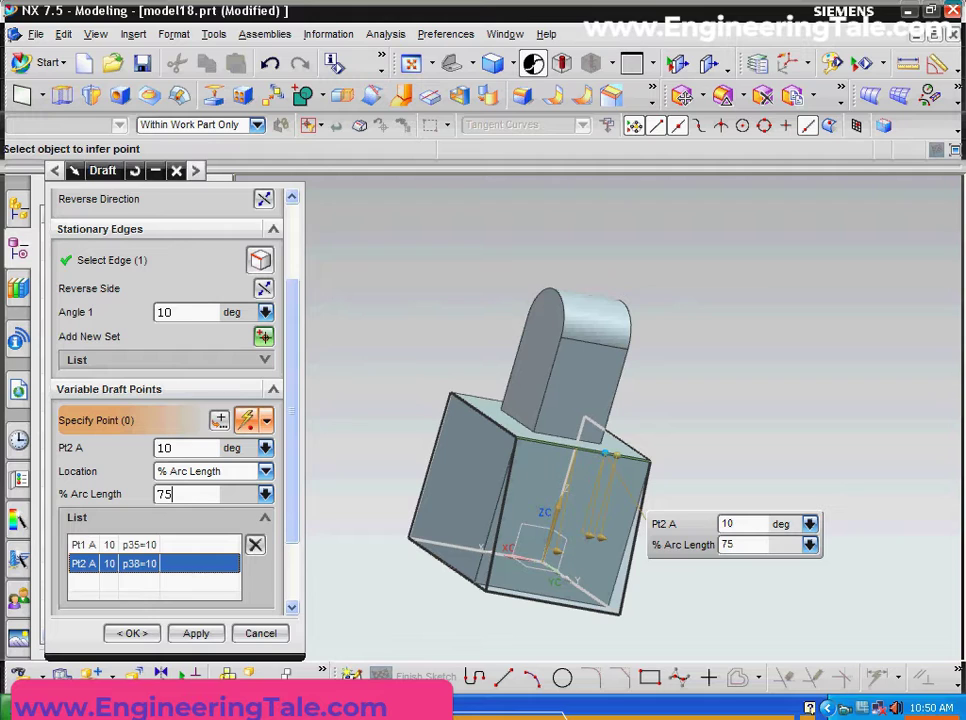
key(Return)
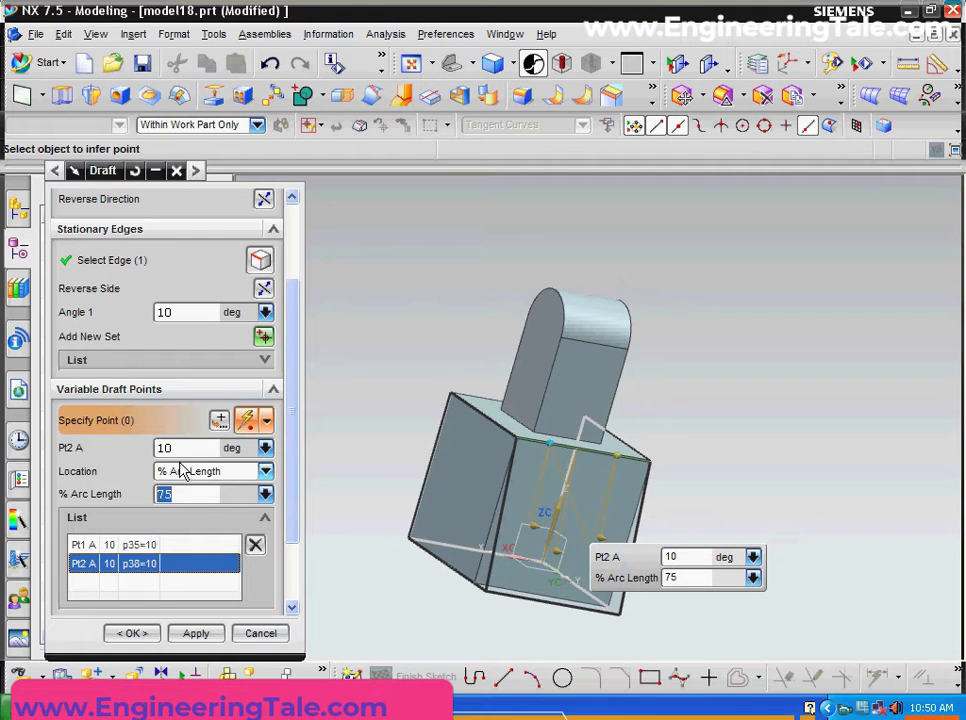
click(175, 449)
text(40)
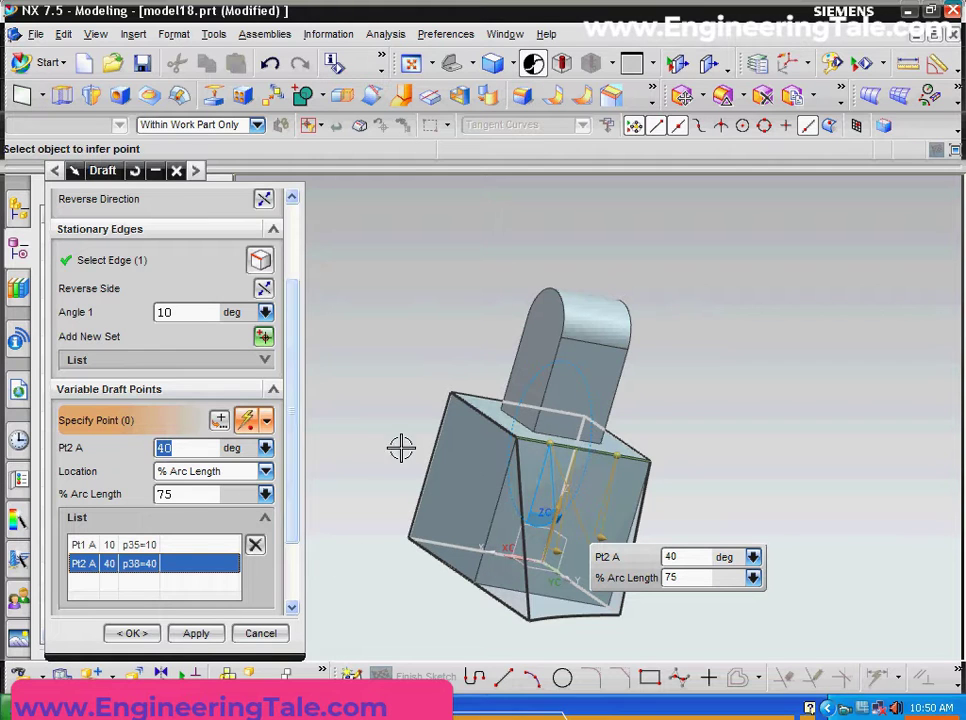
Step: Preview the variable-angle draft and commit it as Draft (6)
middle_drag(389, 374, 341, 384)
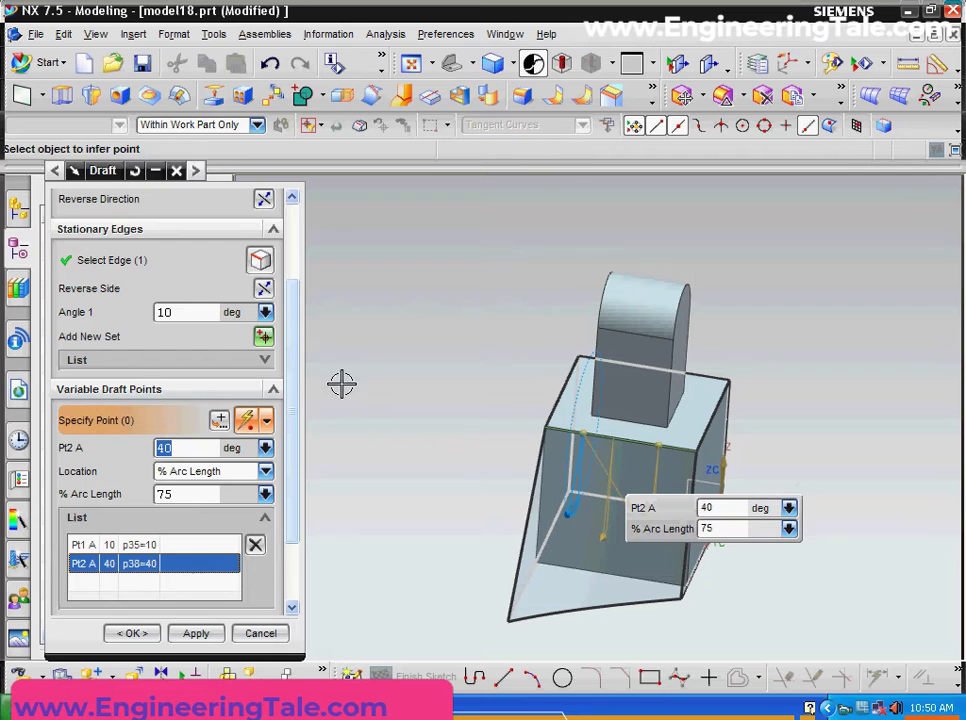
scroll(293, 503, down, 3)
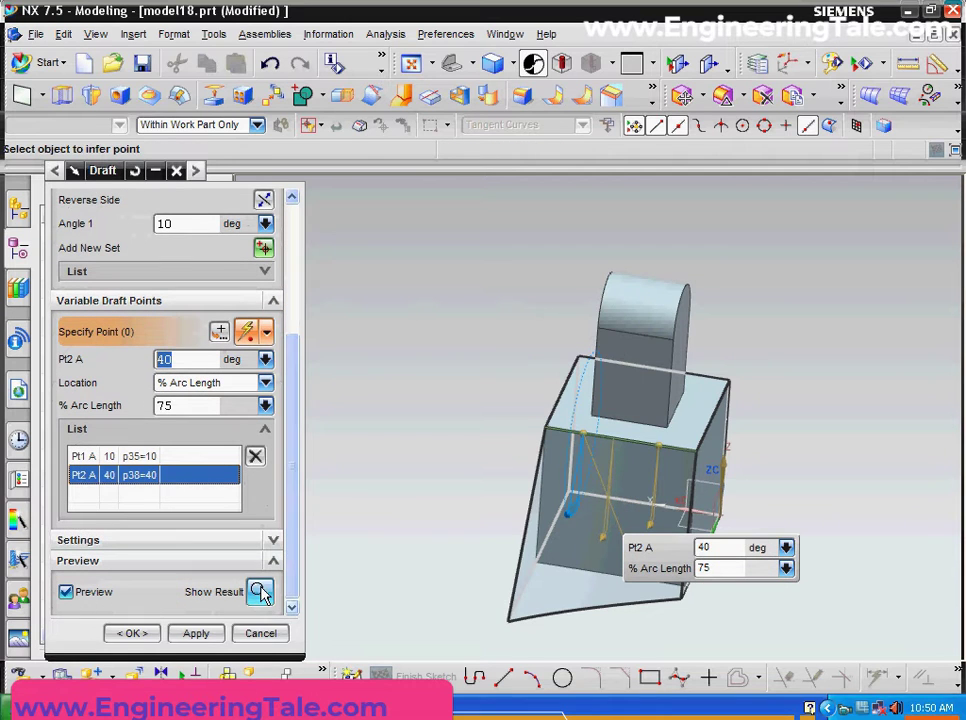
click(259, 591)
mouse_move(822, 557)
middle_down()
mouse_move(688, 557)
mouse_move(718, 530)
mouse_move(758, 528)
middle_up()
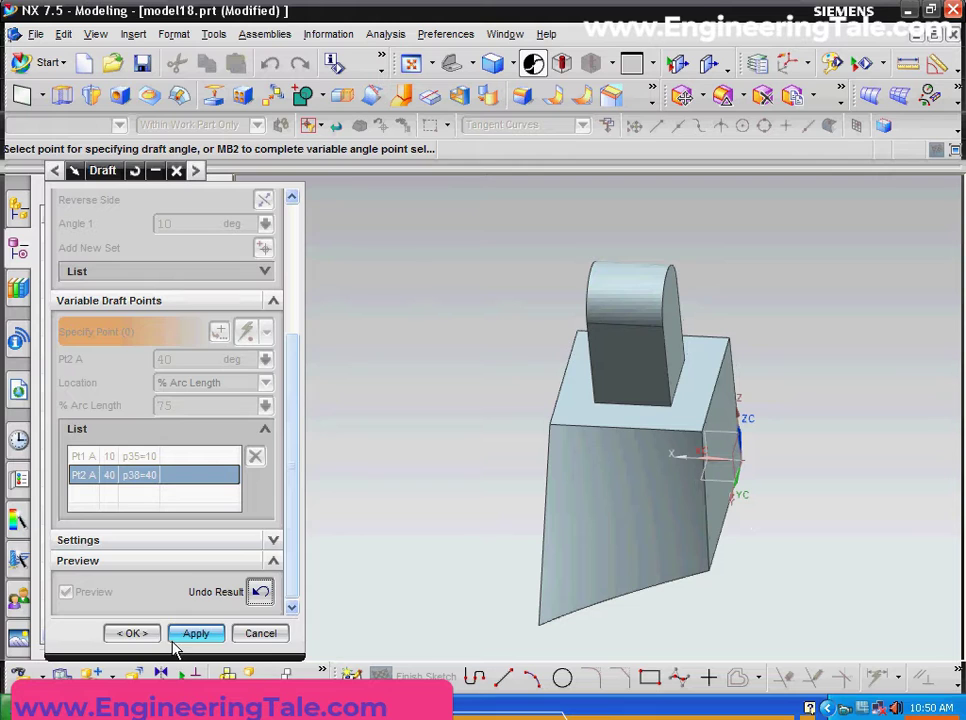
click(132, 633)
mouse_move(369, 548)
middle_down()
mouse_move(401, 498)
mouse_move(360, 503)
mouse_move(348, 484)
middle_up()
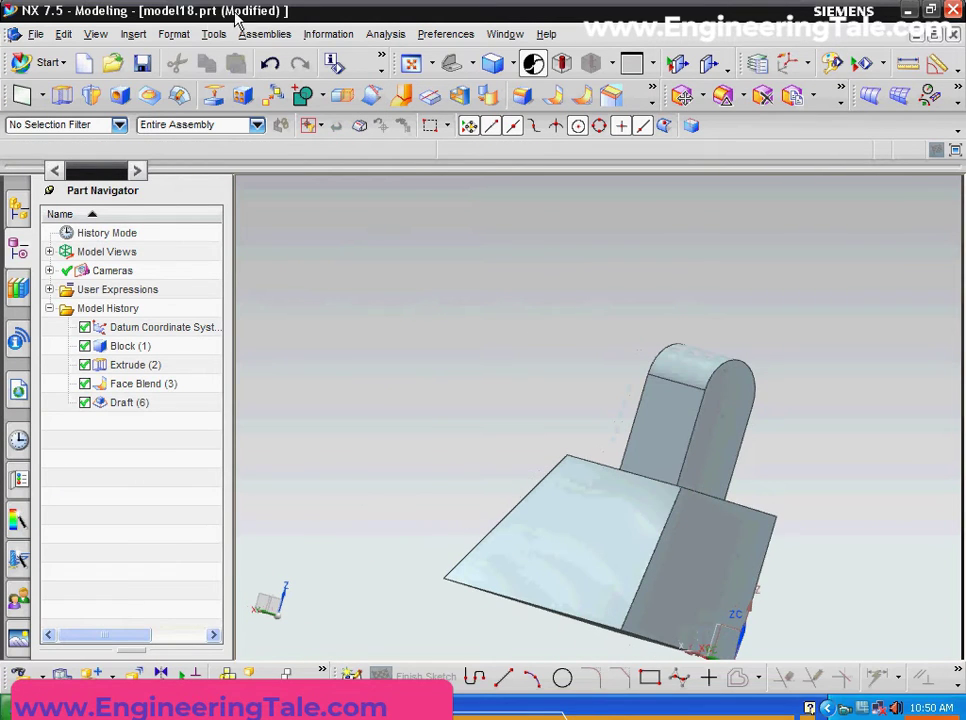
click(144, 40)
mouse_move(174, 353)
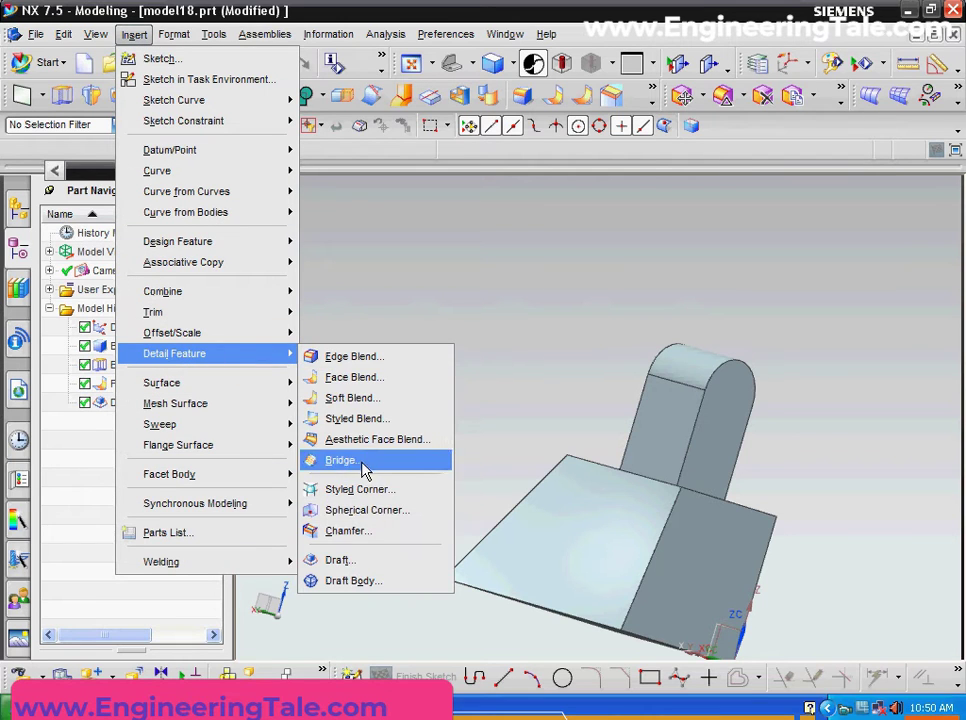
click(364, 560)
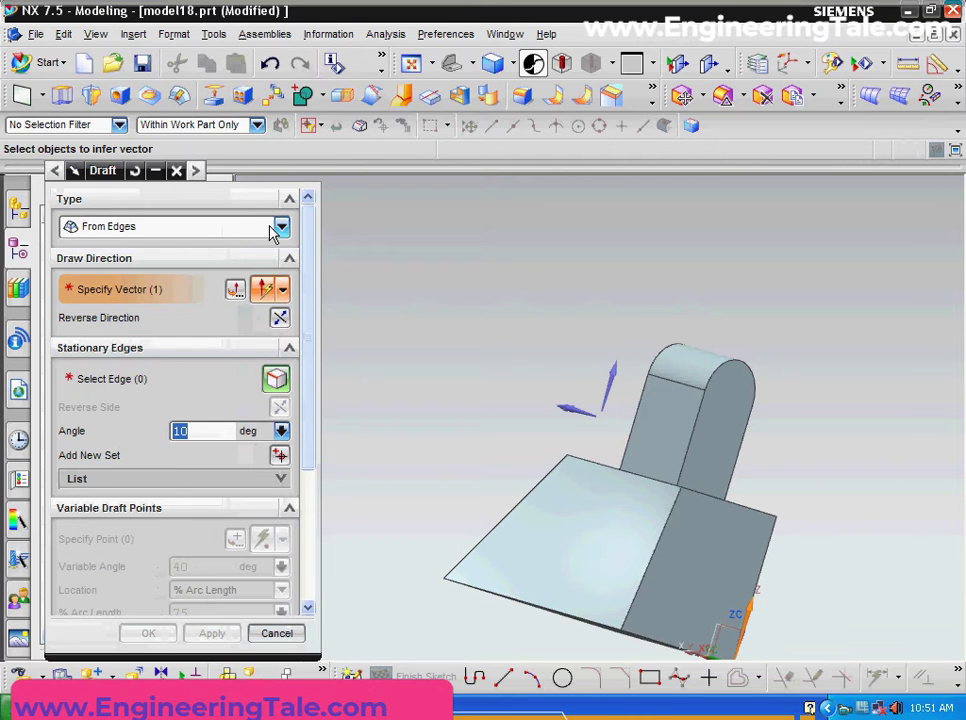
click(282, 229)
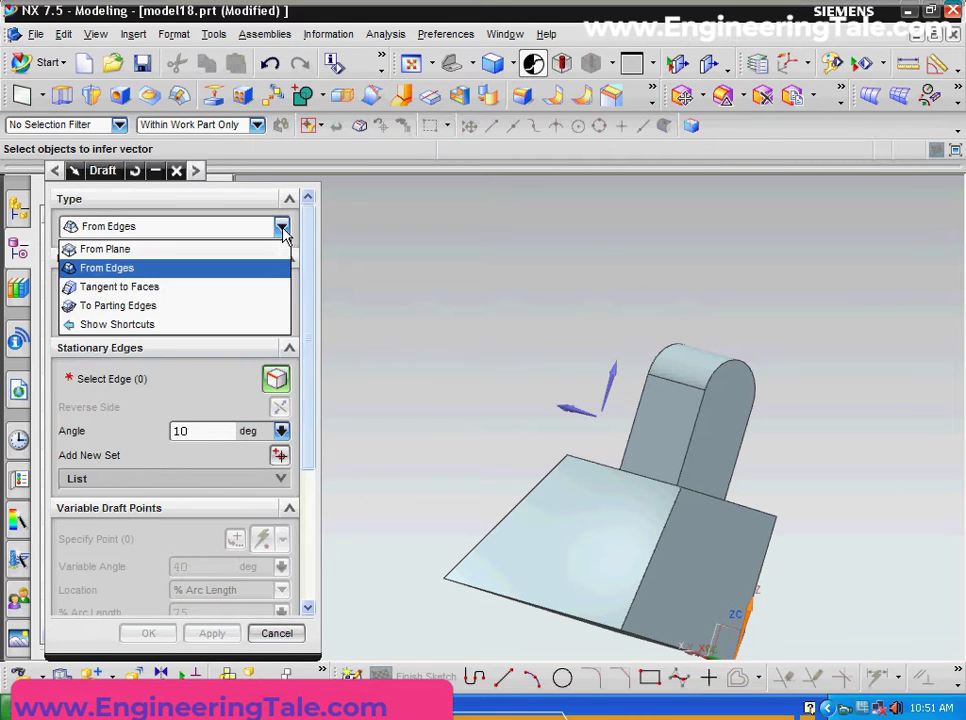
click(190, 287)
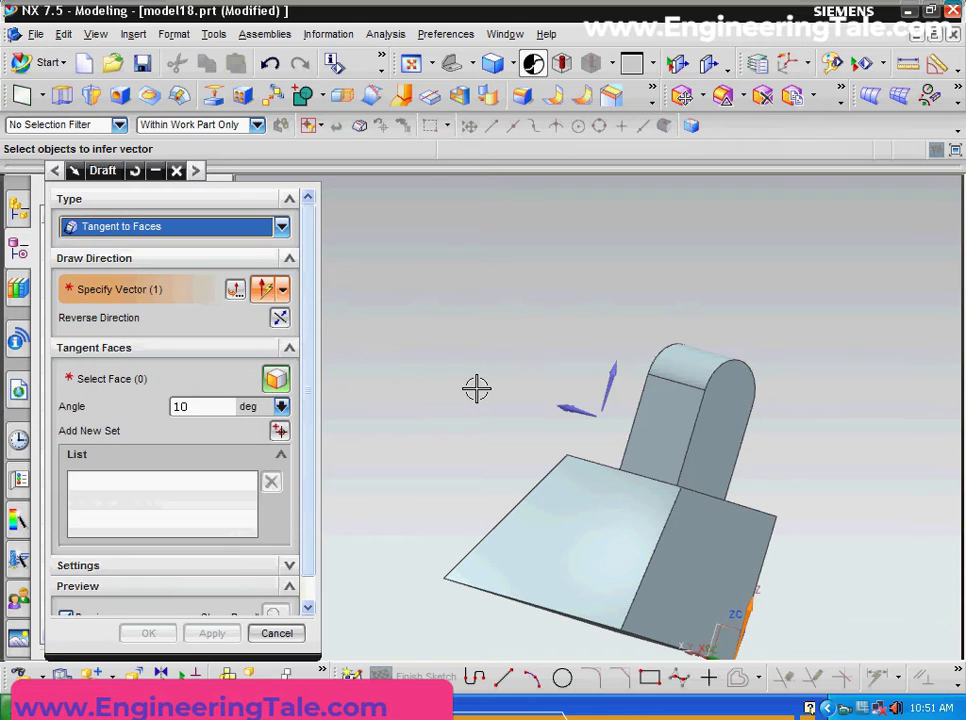
mouse_move(487, 371)
middle_down()
mouse_move(368, 342)
mouse_move(362, 349)
middle_up()
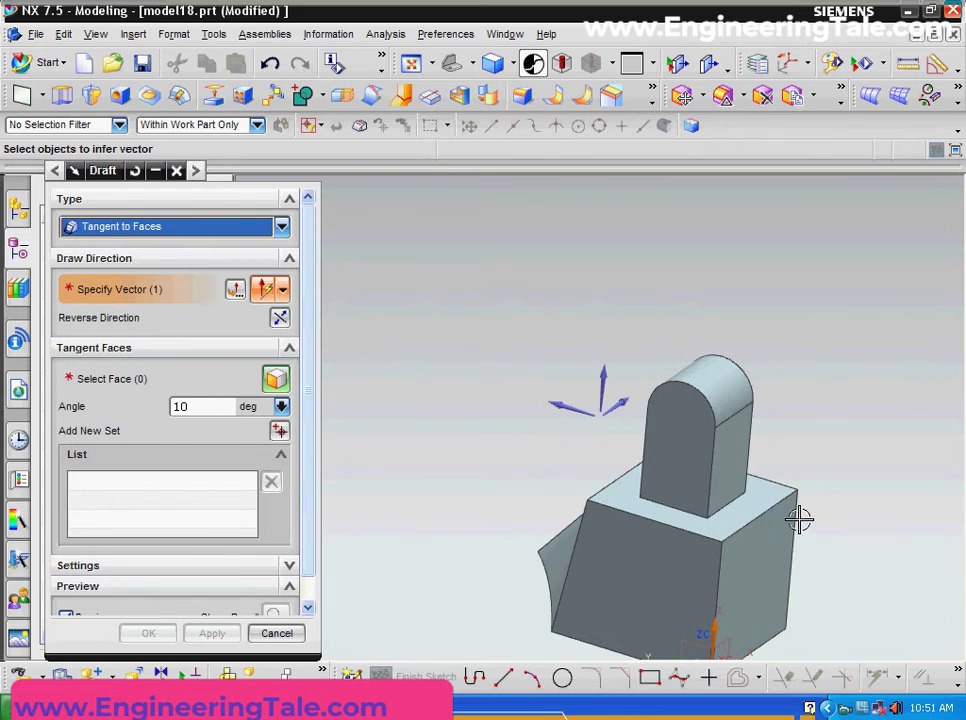
scroll(735, 442, up, 4)
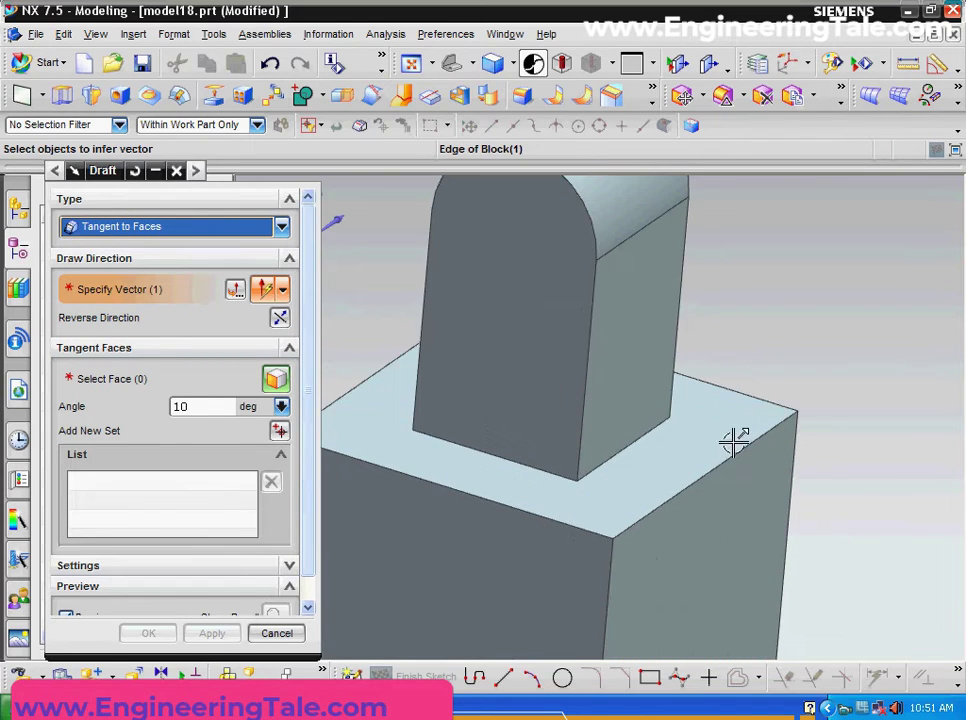
click(626, 366)
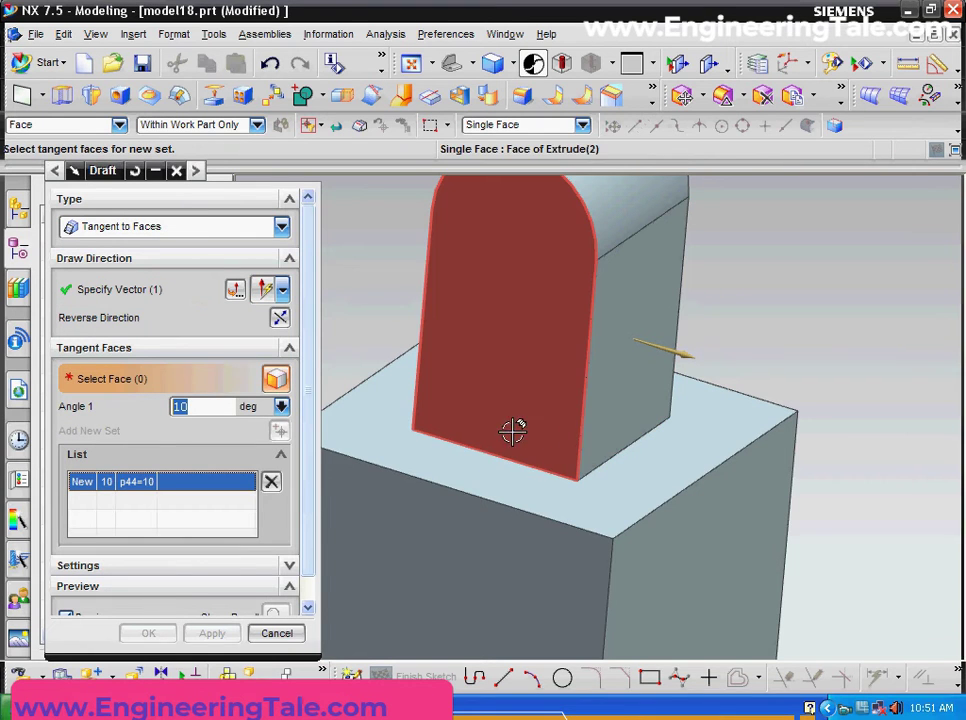
middle_drag(517, 395, 513, 395)
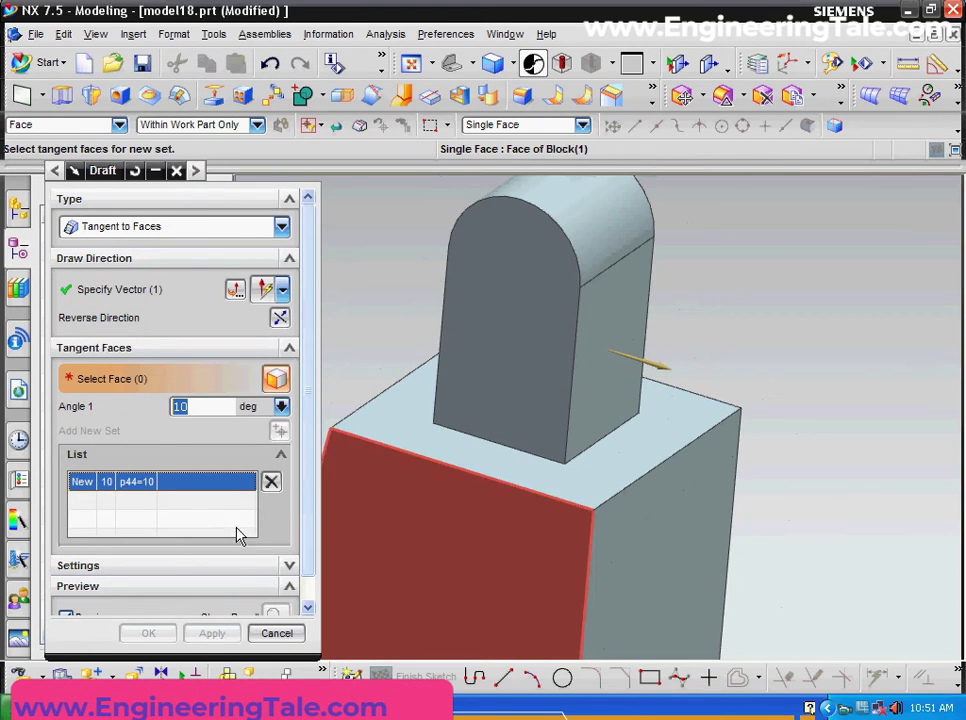
click(276, 633)
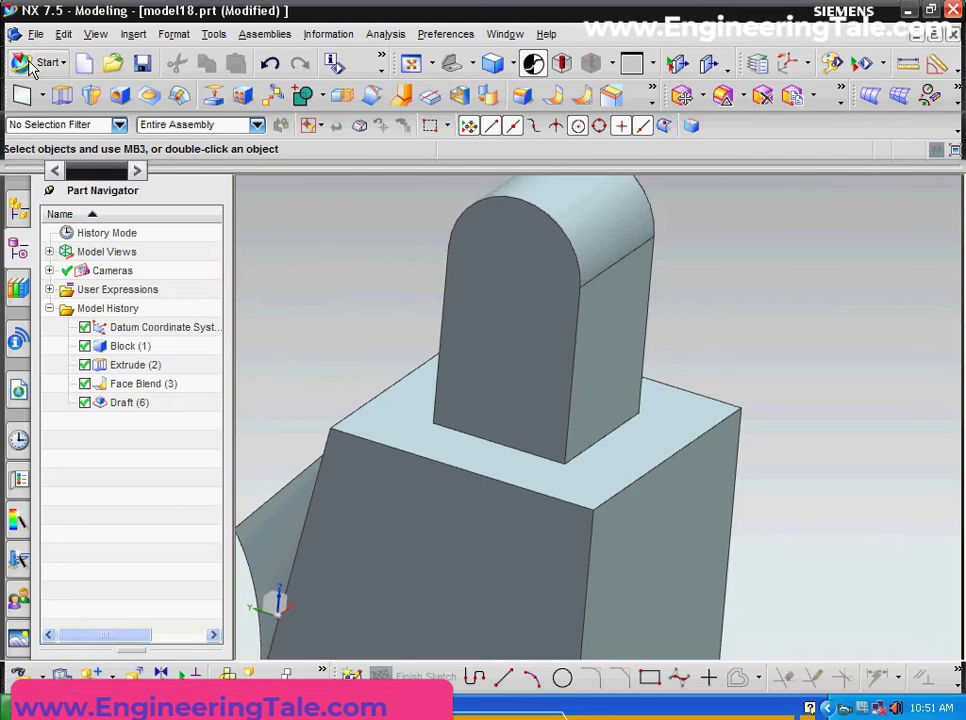
click(135, 34)
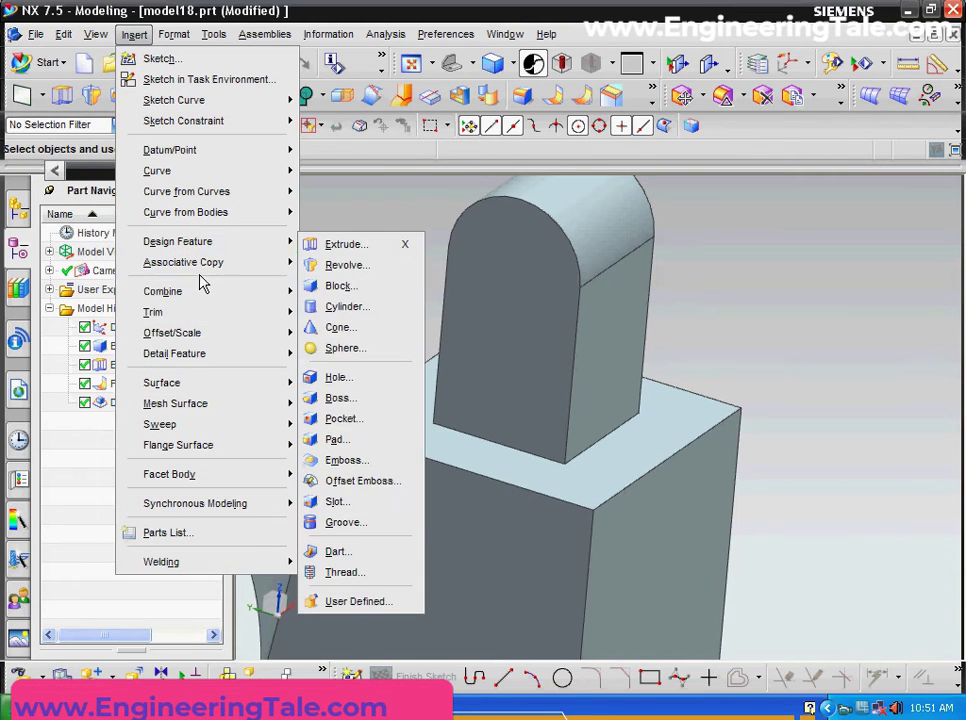
mouse_move(174, 353)
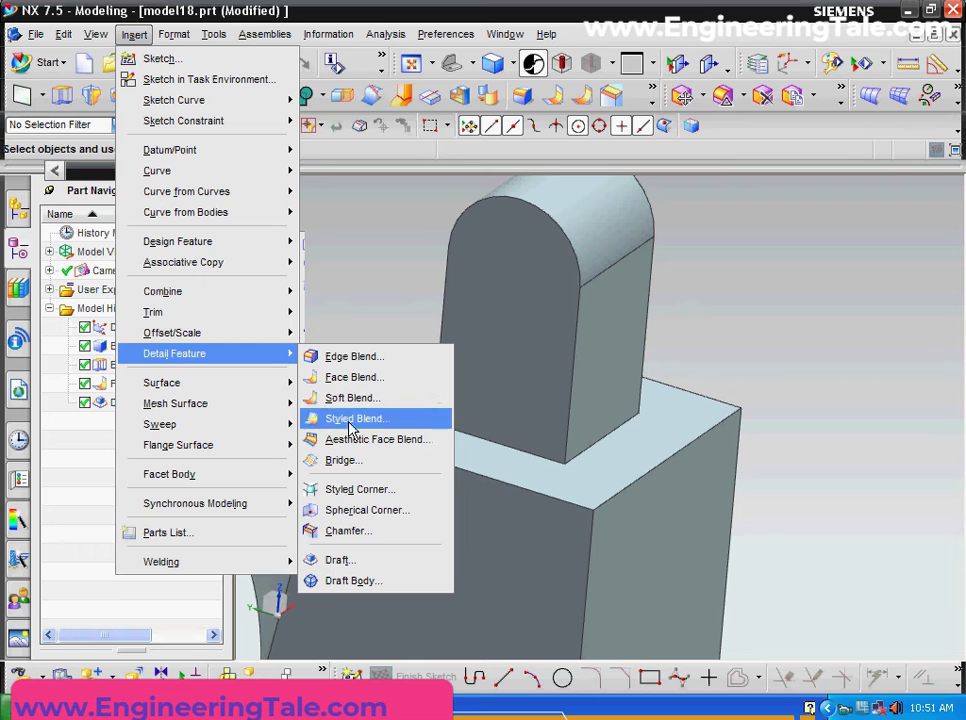
click(357, 560)
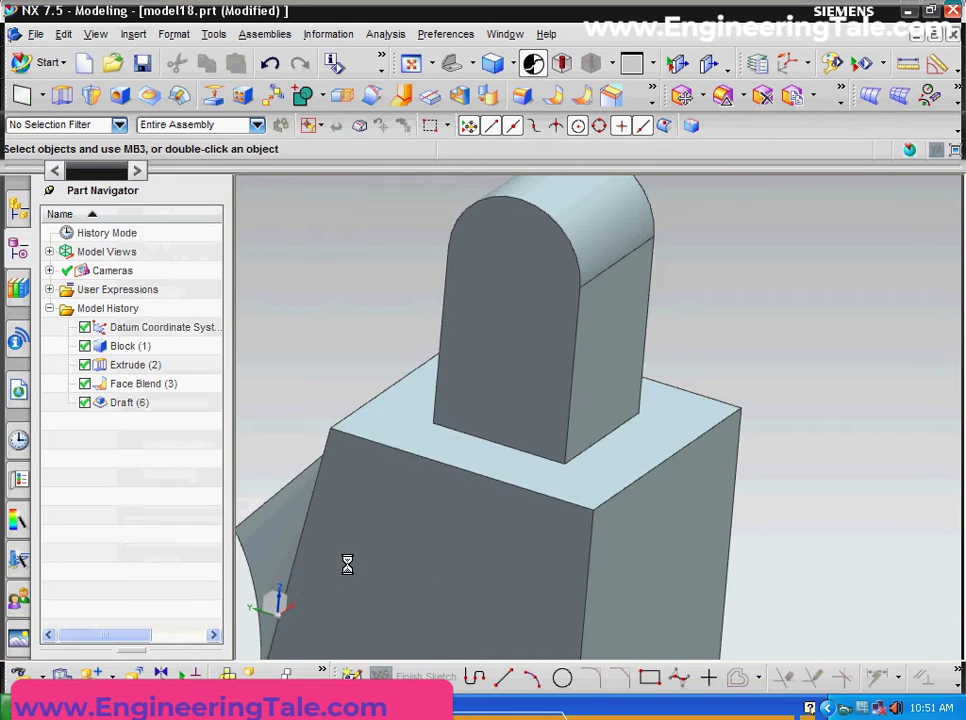
scroll(405, 490, down, 3)
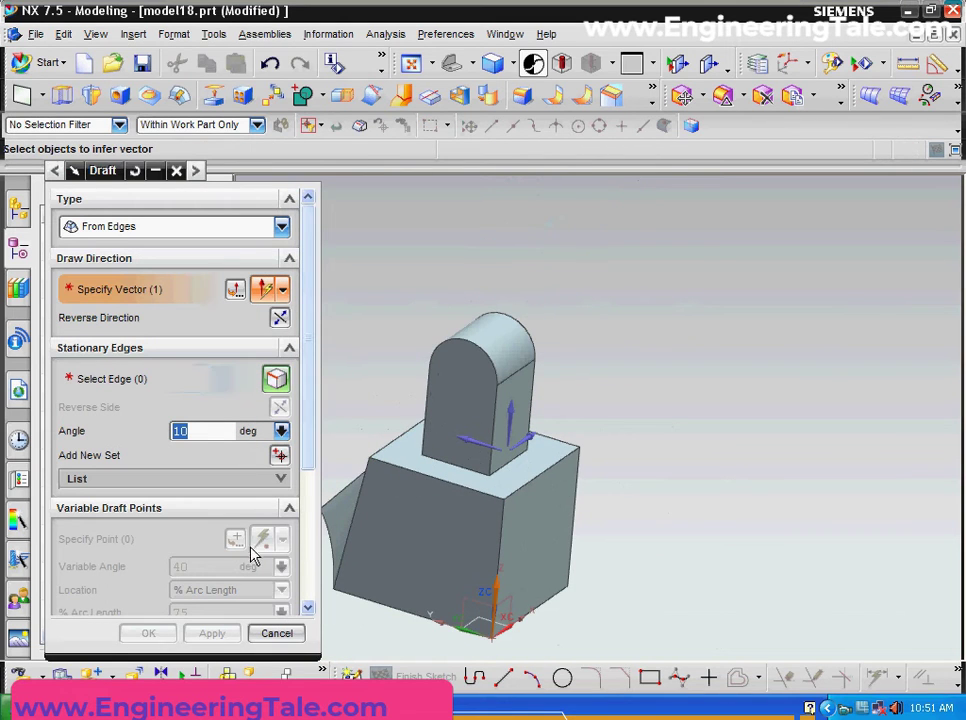
click(278, 228)
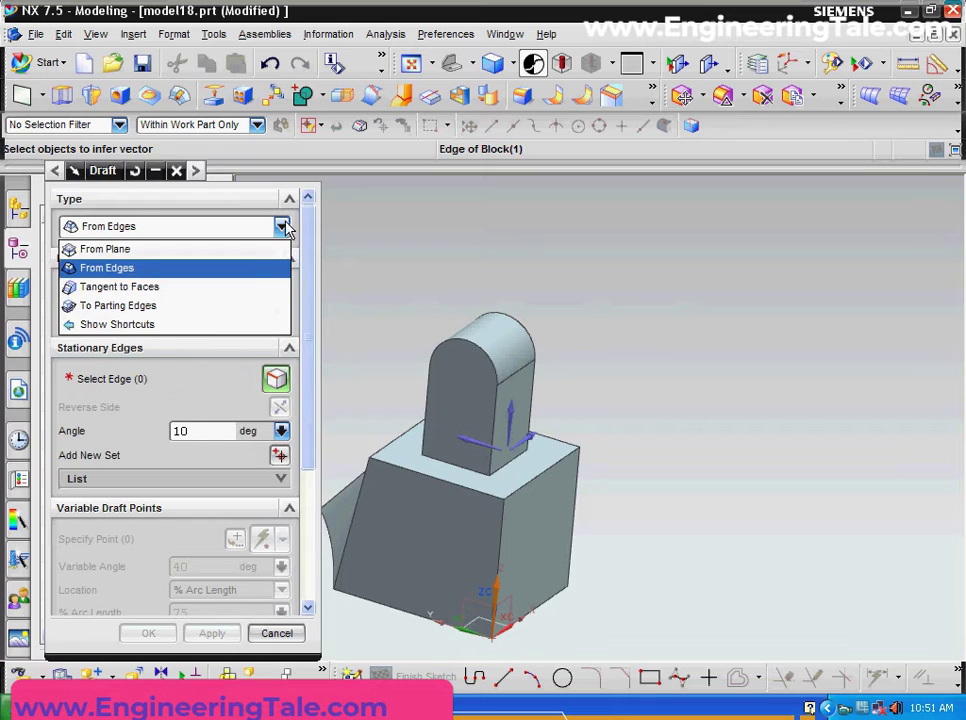
click(228, 285)
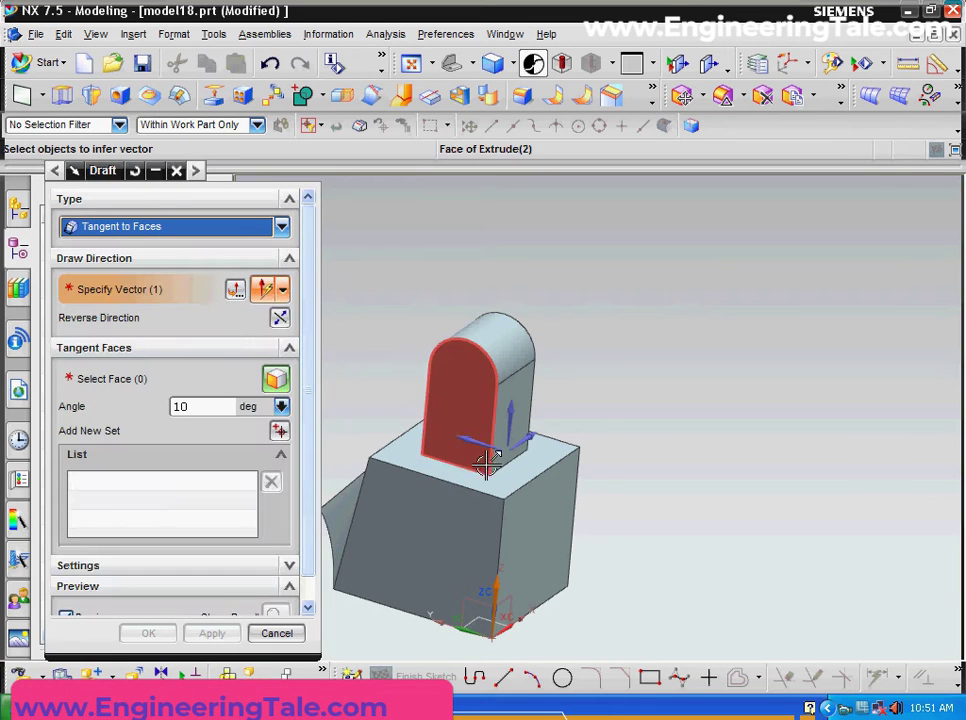
scroll(520, 440, up, 2)
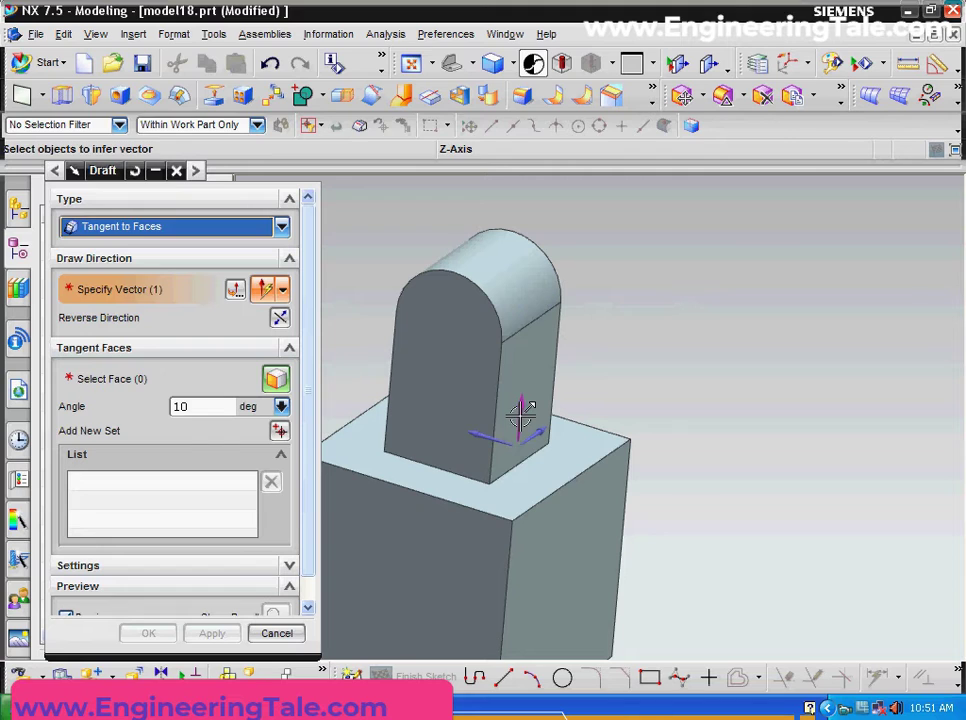
click(521, 413)
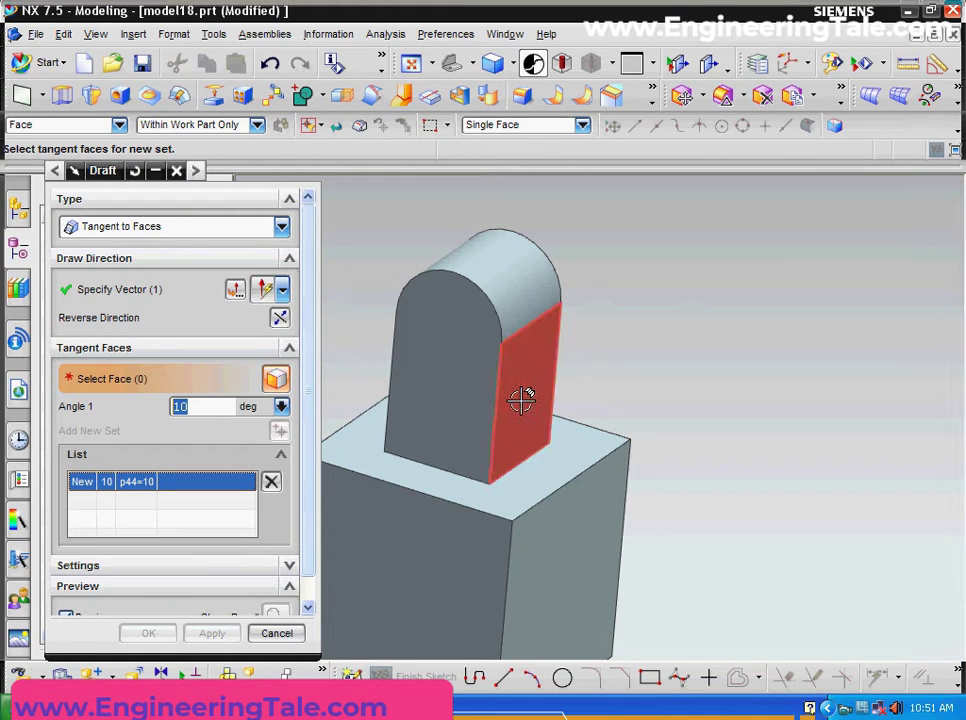
click(520, 401)
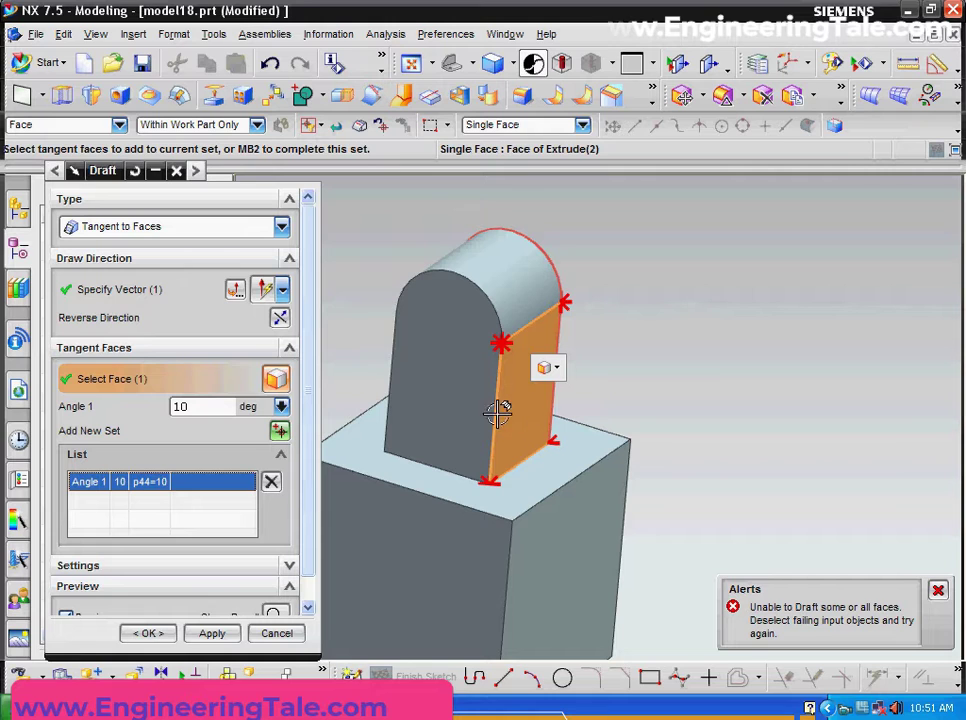
click(276, 634)
click(133, 34)
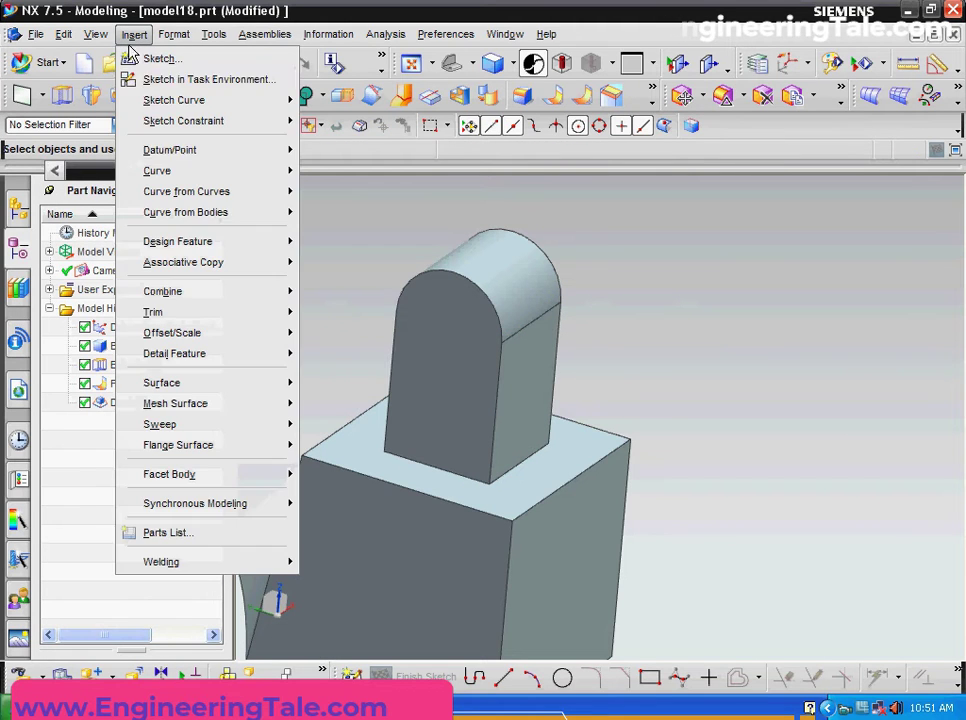
mouse_move(174, 353)
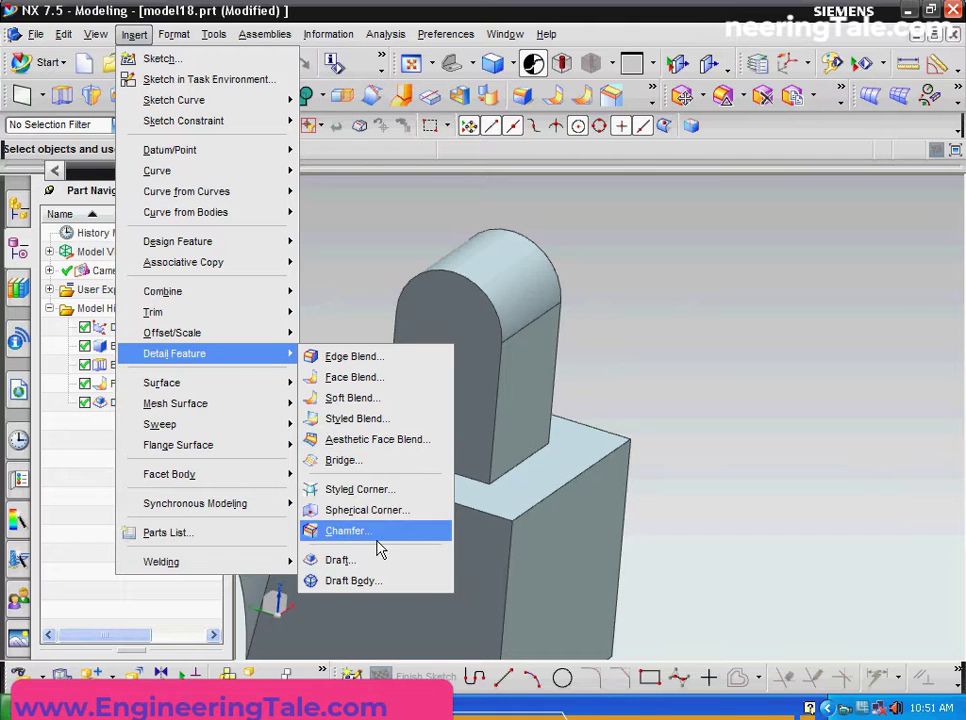
Step: Start a Tangent to Faces draft along Z on the boss's rounded top face
click(371, 563)
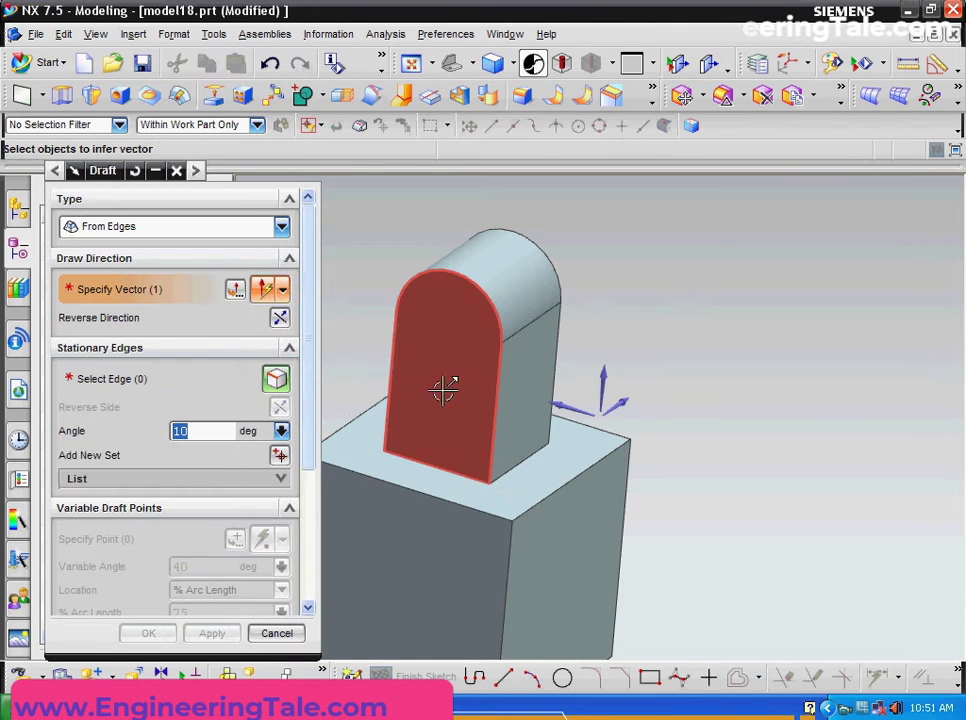
click(280, 227)
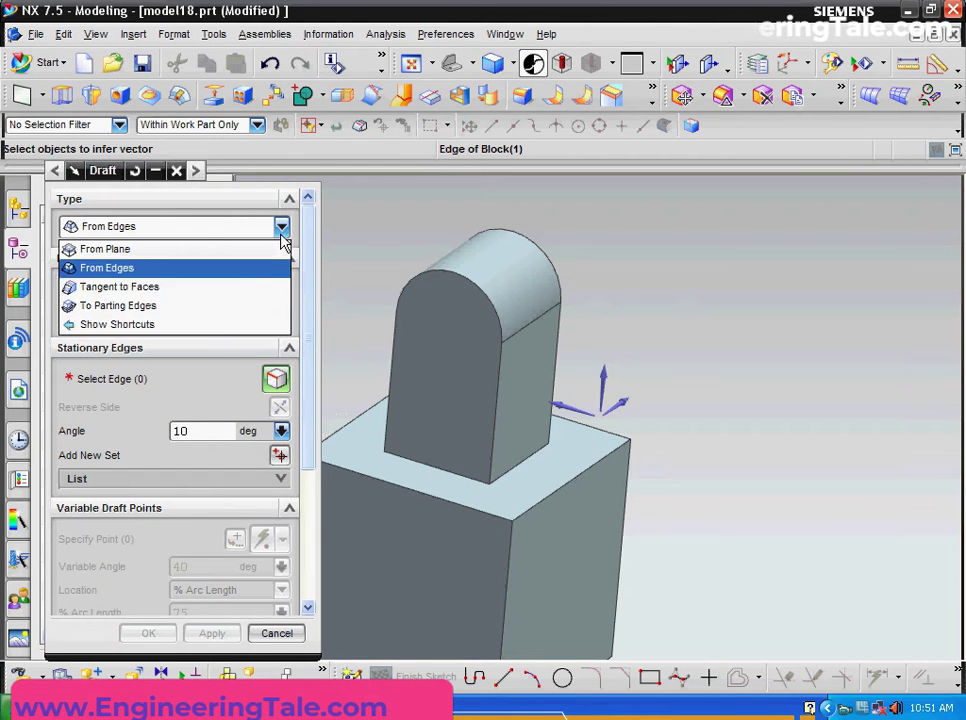
click(228, 292)
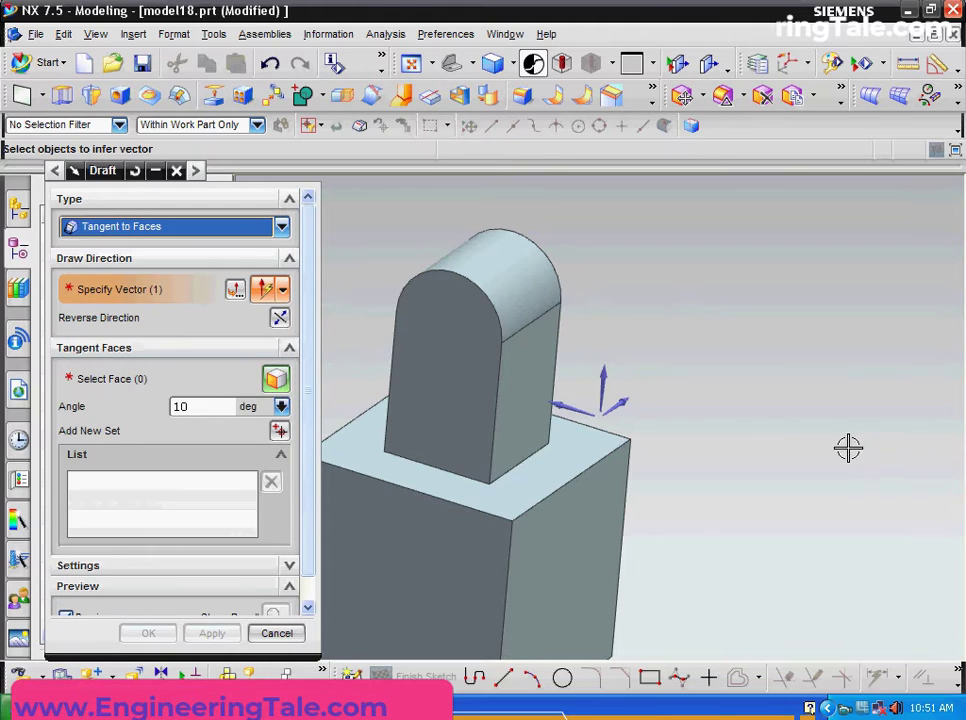
click(604, 383)
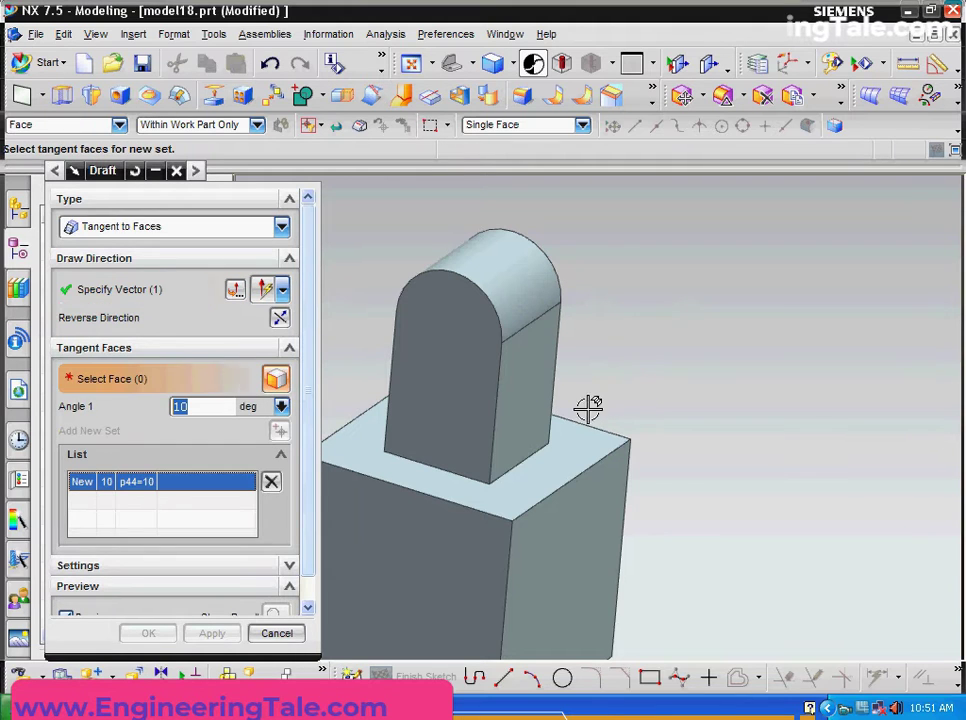
click(524, 313)
text(2)
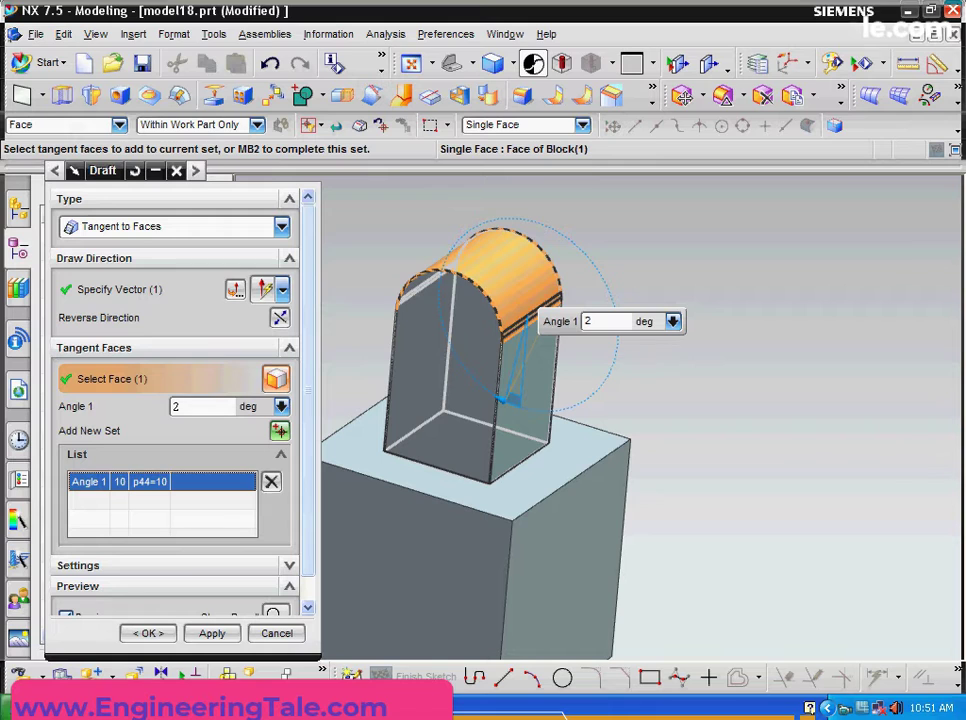
Step: Try several draft angles, settling on Angle 1 at 15 degrees
text(5)
key(Return)
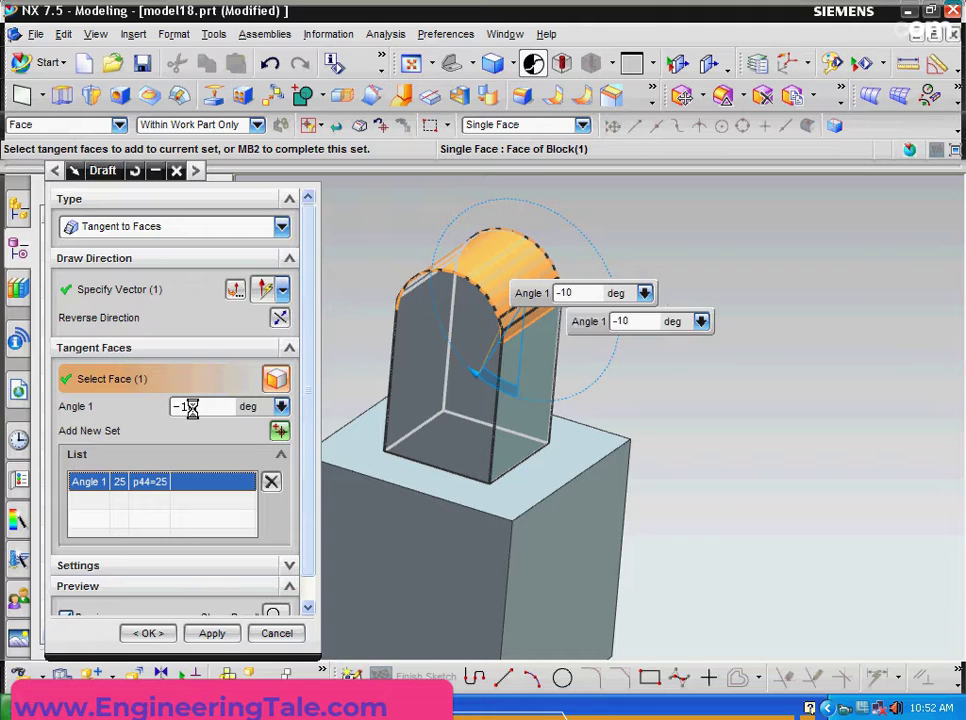
key(Return)
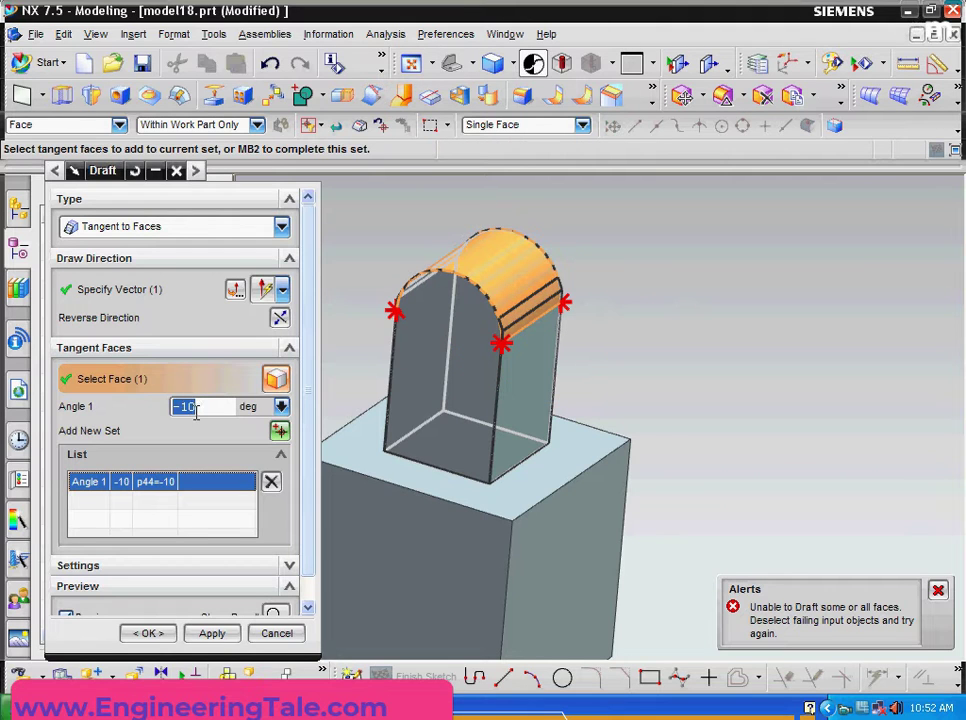
text(15)
key(Return)
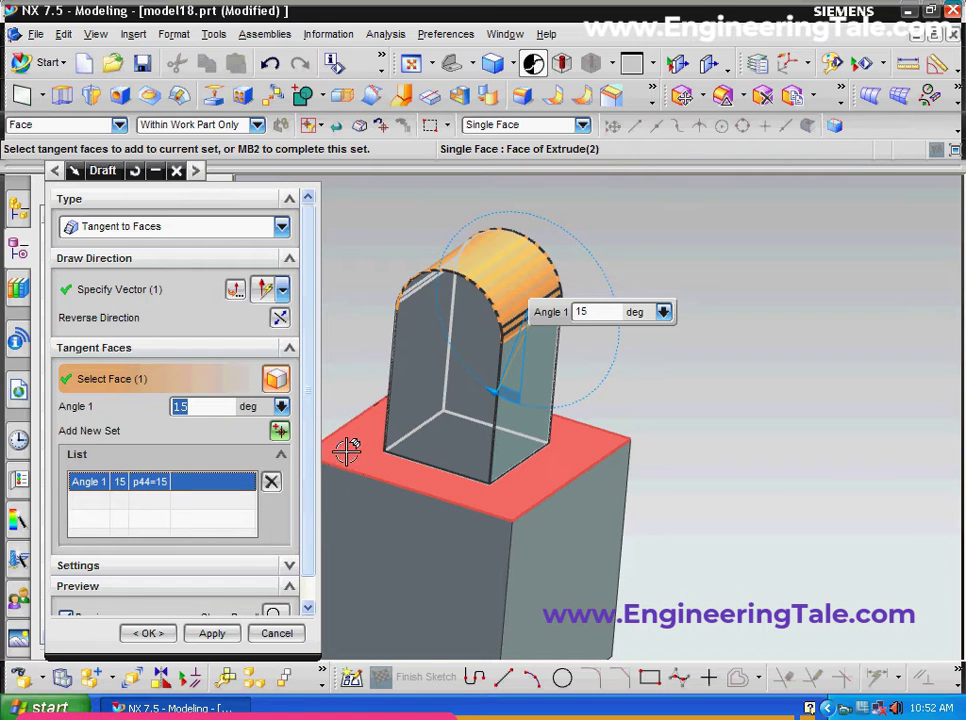
Step: Preview the 15 degree boss draft on the model, then return to editing
scroll(310, 470, down, 1)
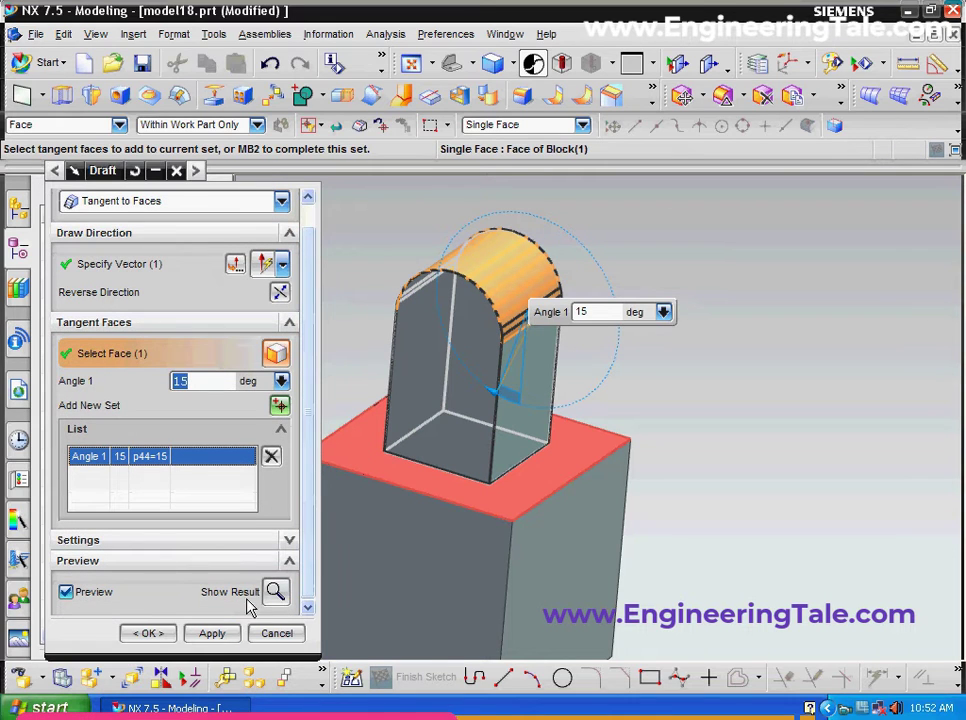
click(277, 594)
mouse_move(662, 386)
middle_down()
mouse_move(679, 351)
mouse_move(600, 339)
mouse_move(655, 339)
mouse_move(595, 337)
mouse_move(610, 326)
mouse_move(681, 351)
mouse_move(662, 358)
mouse_move(653, 341)
middle_up()
scroll(594, 333, up, 2)
scroll(594, 333, down, 2)
scroll(655, 346, up, 3)
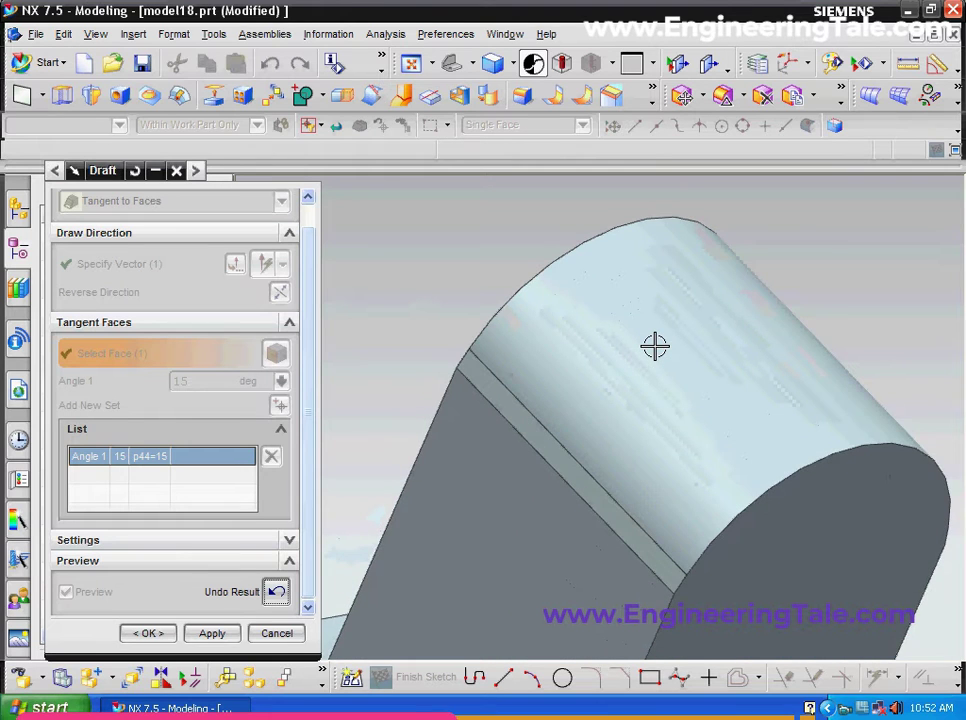
scroll(655, 346, down, 1)
scroll(650, 346, down, 1)
scroll(647, 347, down, 1)
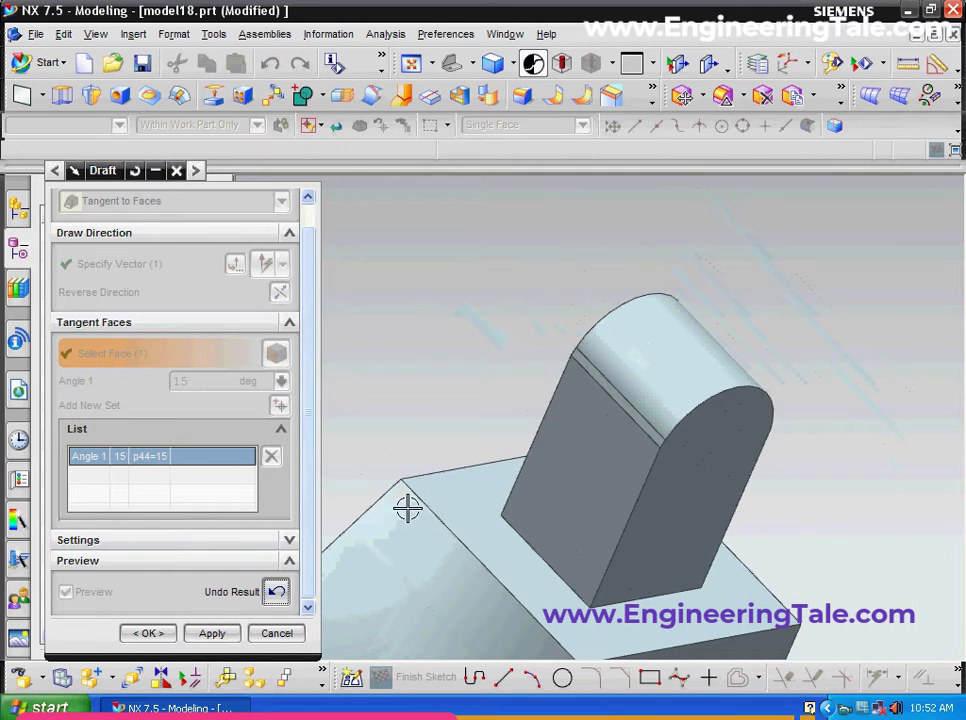
click(277, 594)
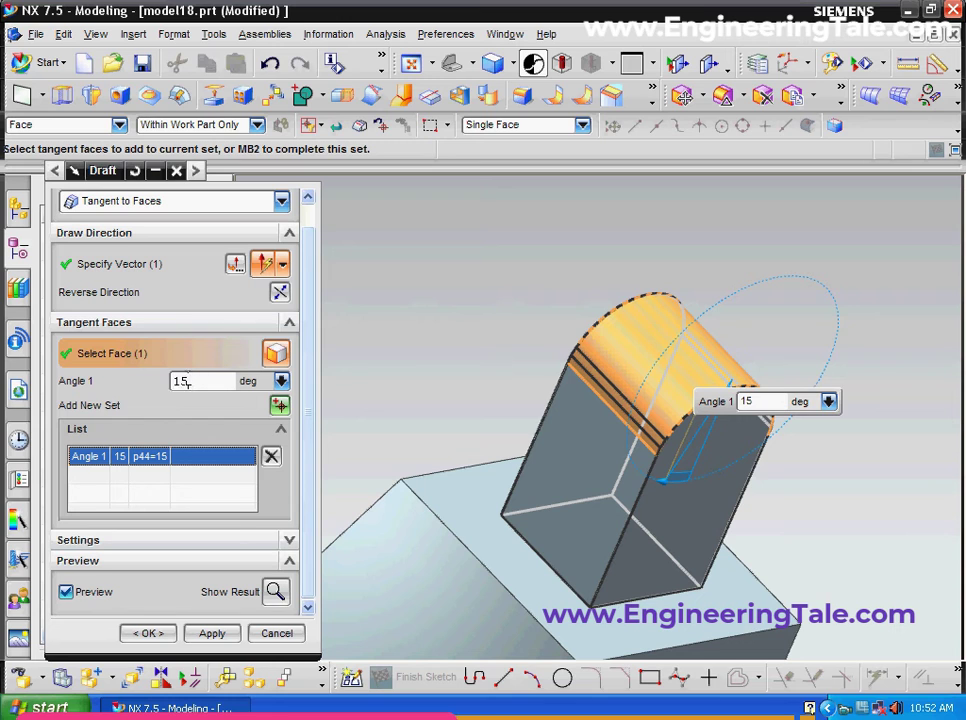
click(204, 381)
text(40)
Step: Try Angle 1 at 40 degrees, preview it, then cancel the draft
key(Return)
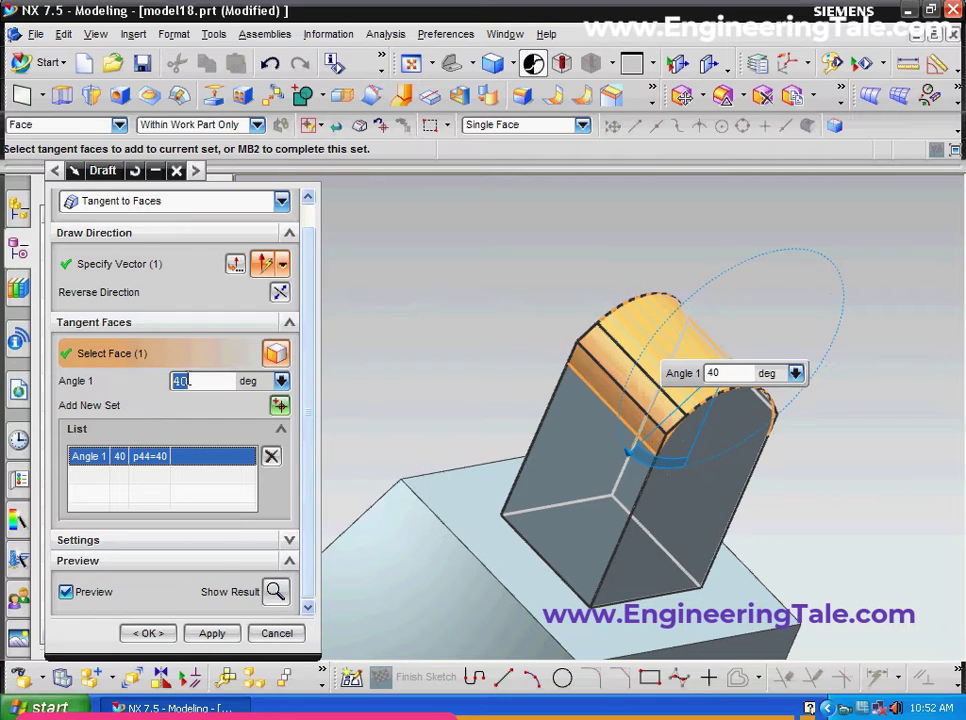
mouse_move(442, 308)
middle_down()
mouse_move(394, 290)
mouse_move(401, 330)
middle_up()
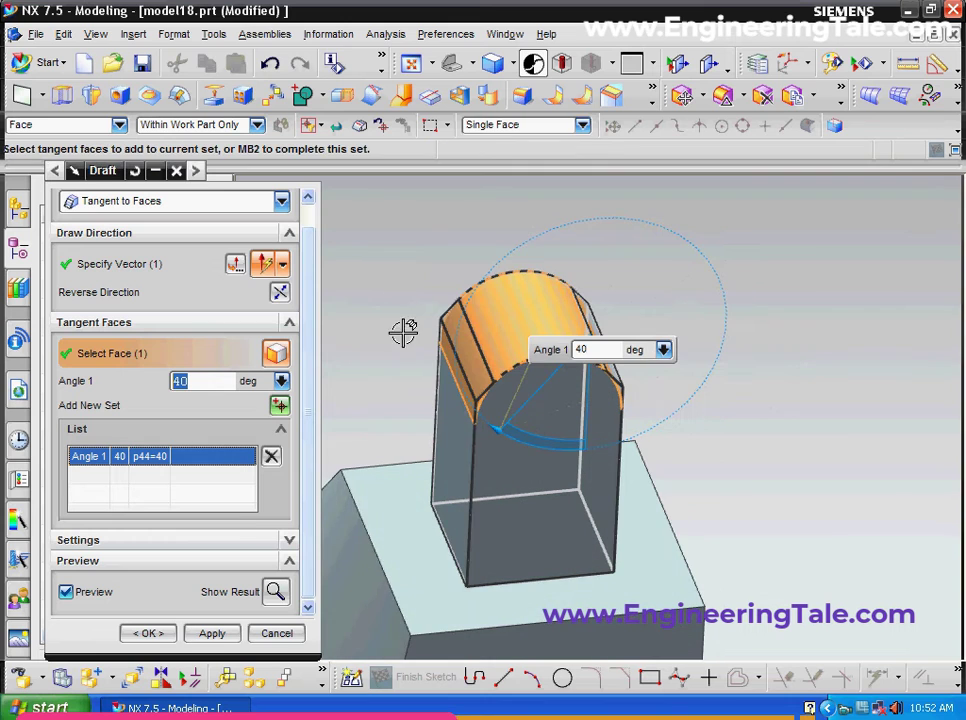
click(276, 591)
mouse_move(736, 337)
middle_down()
mouse_move(731, 308)
mouse_move(701, 328)
middle_up()
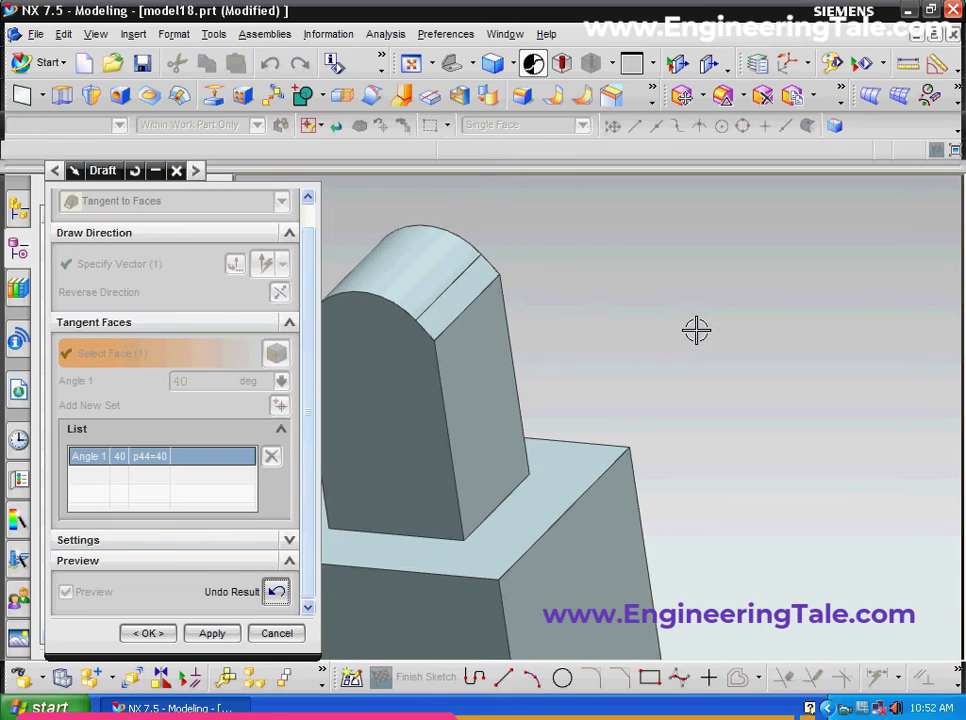
click(276, 594)
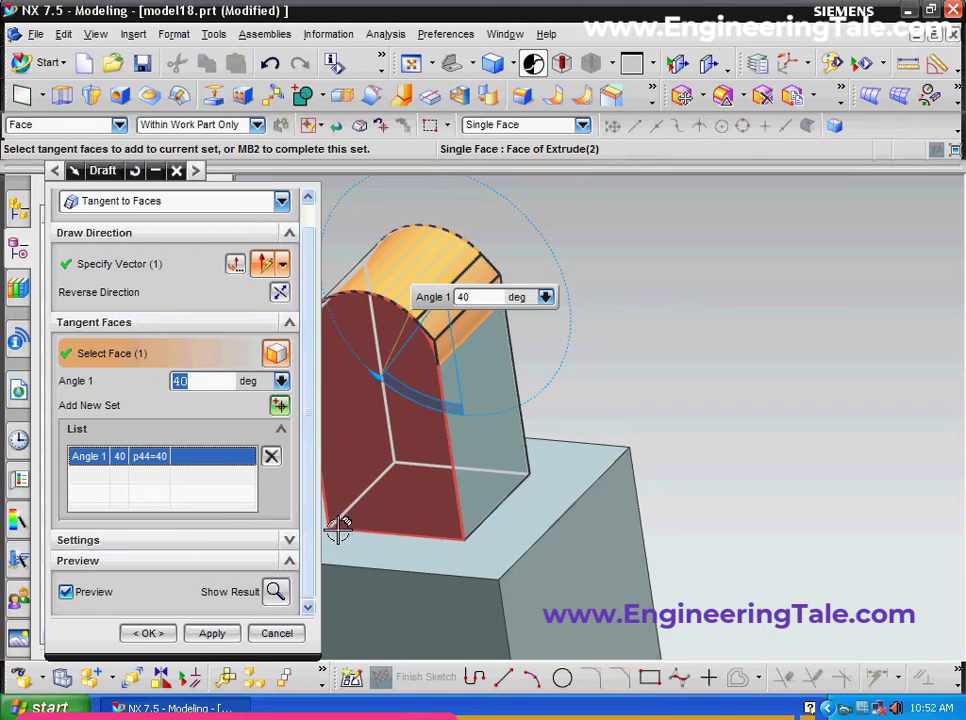
click(238, 638)
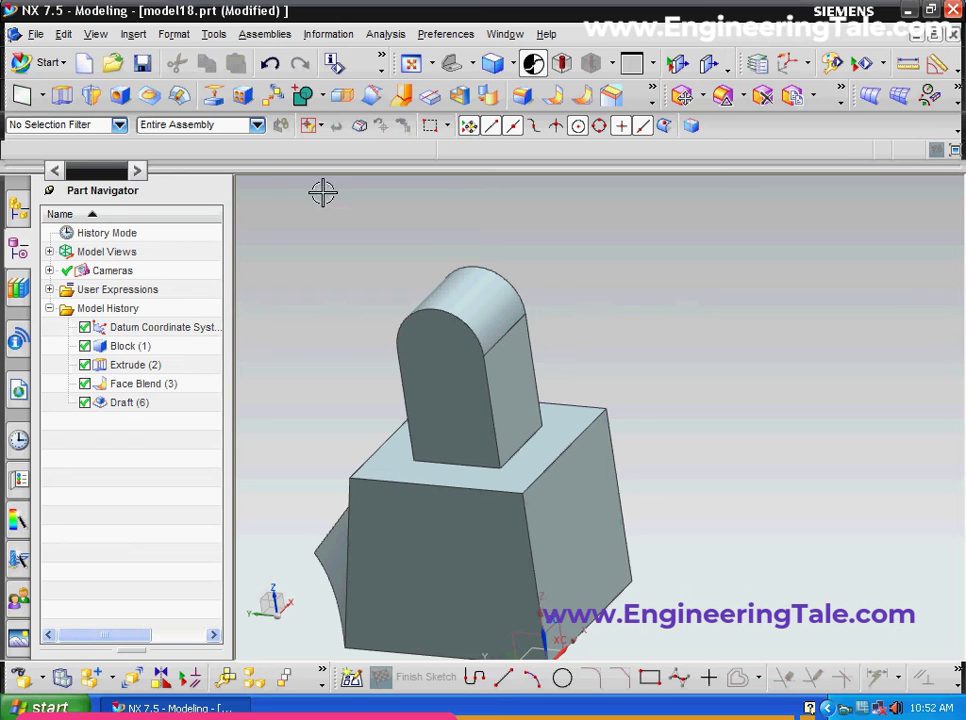
Step: Start another Tangent to Faces draft along Z on the boss's rounded faces
click(135, 36)
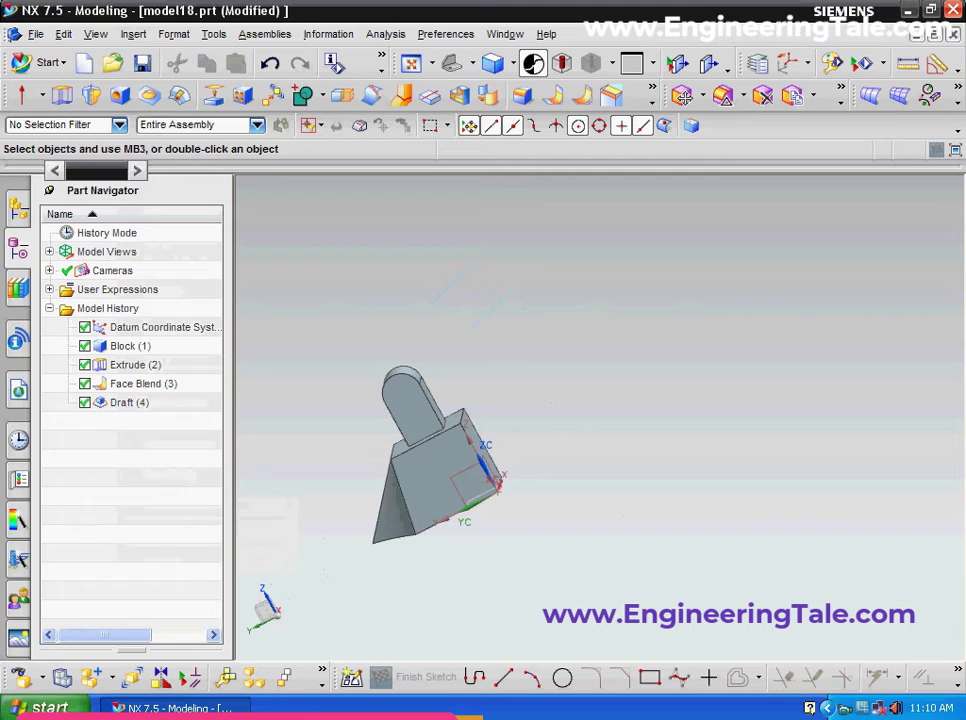
click(133, 37)
mouse_move(174, 353)
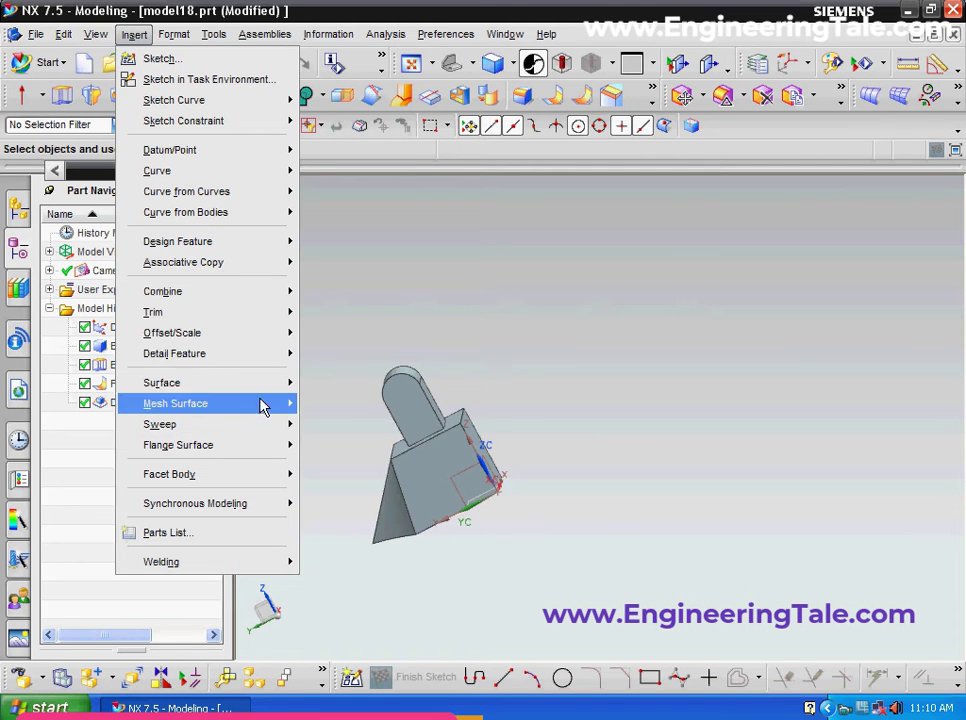
click(400, 559)
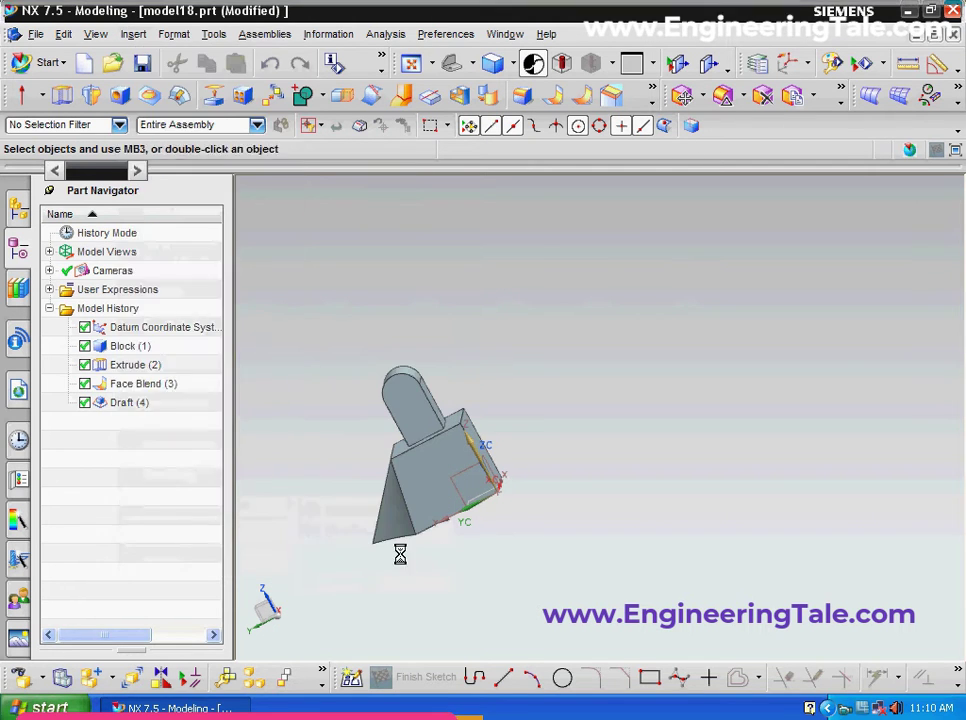
click(282, 229)
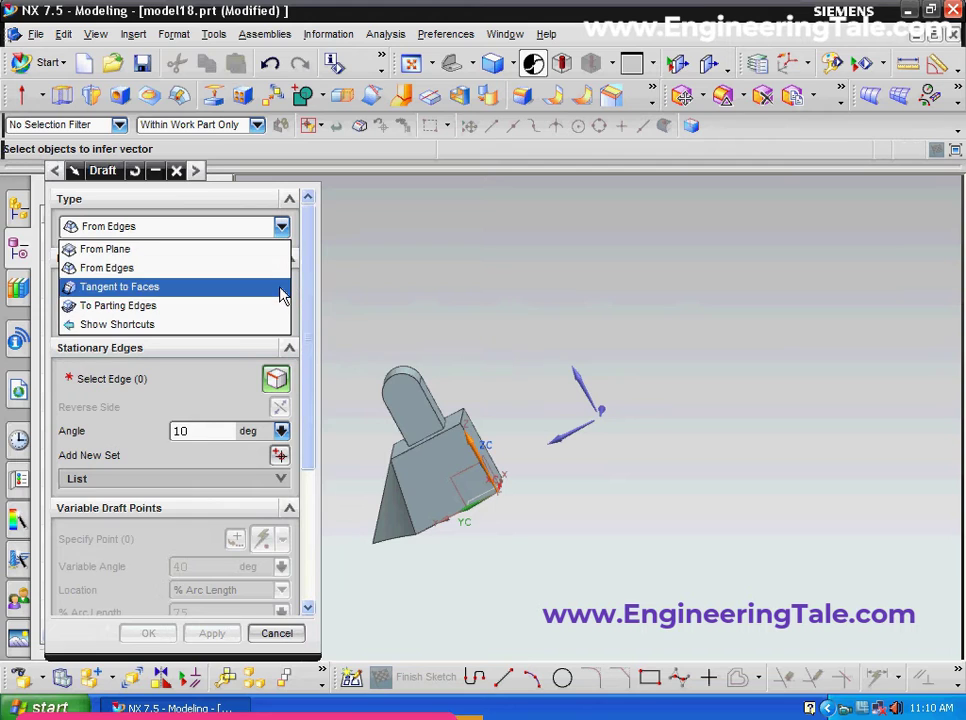
click(282, 285)
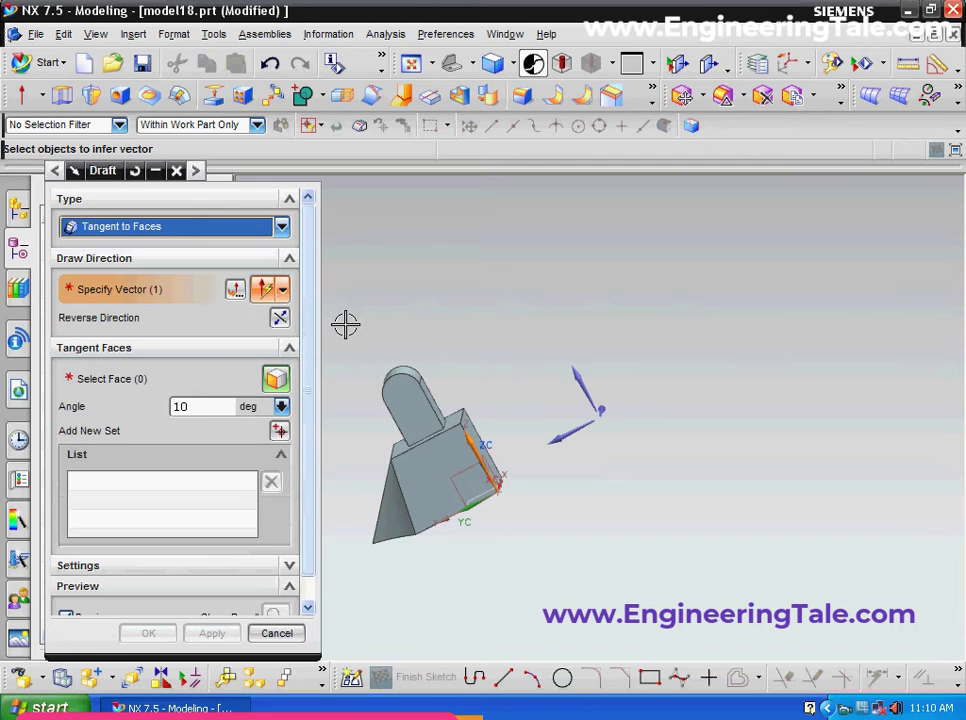
click(587, 388)
scroll(437, 416, up, 2)
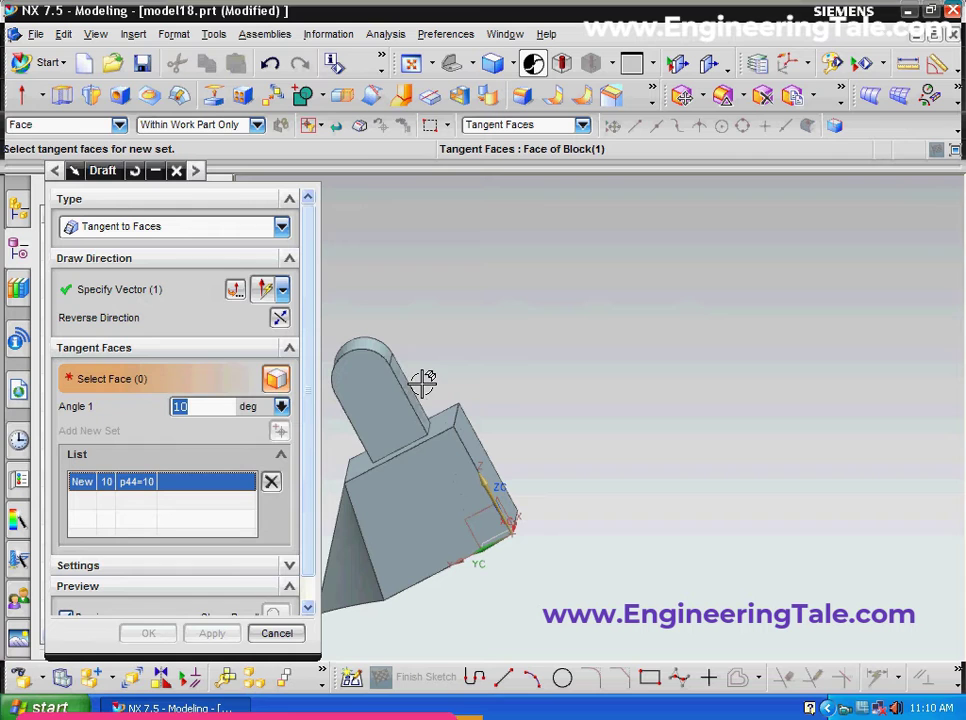
click(425, 380)
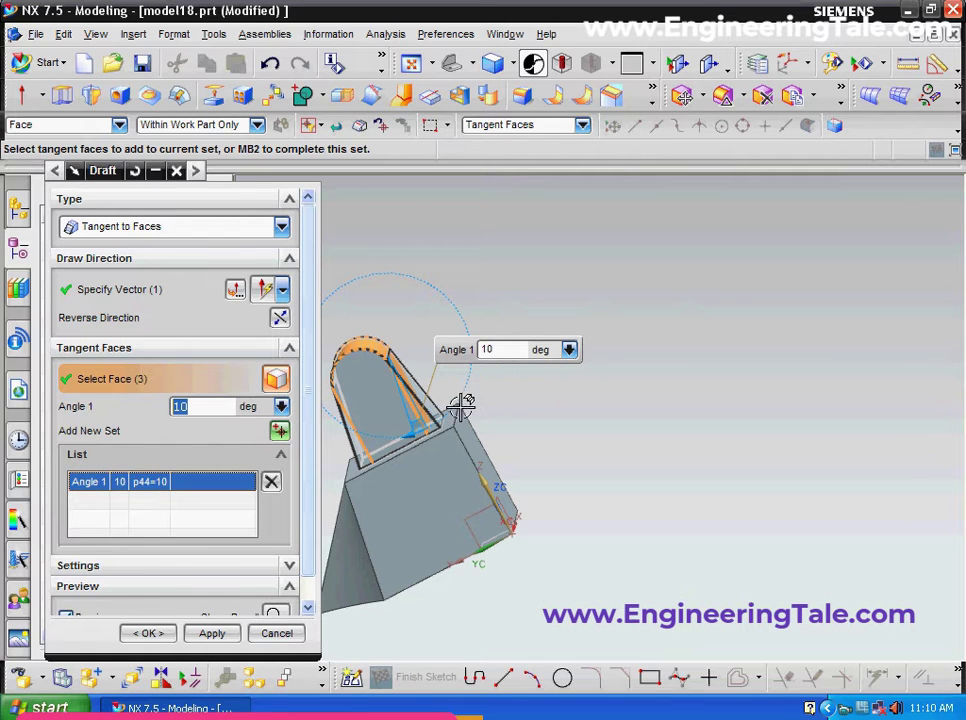
Step: Drag the draft angle handle between about 14 and 22 degrees, previewing the result
mouse_move(460, 405)
mouse_down()
mouse_move(370, 440)
mouse_move(375, 433)
mouse_up()
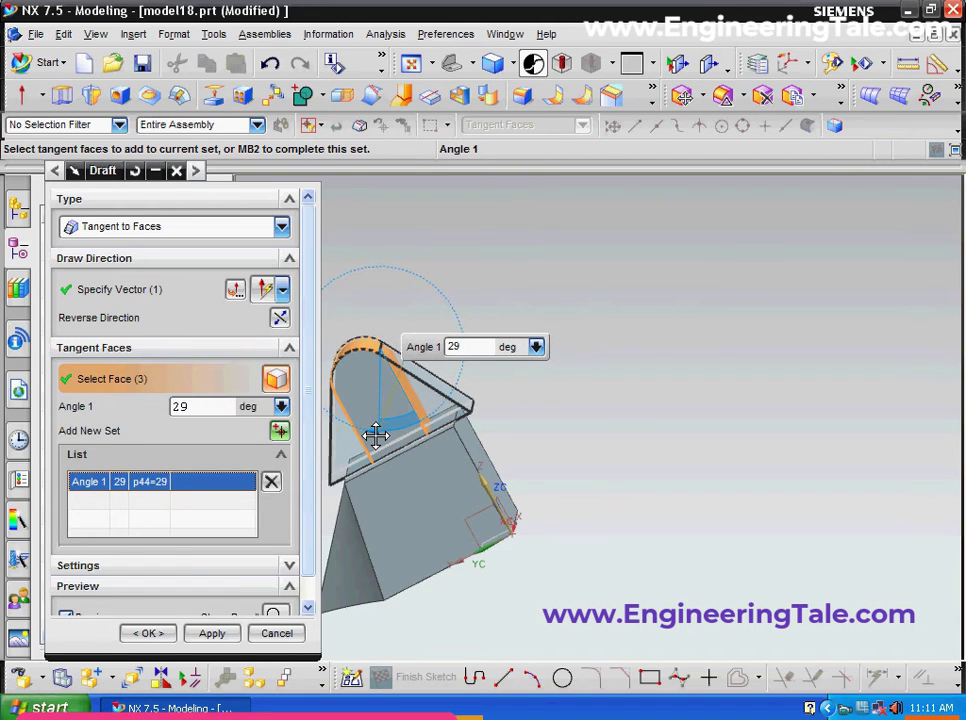
drag(375, 433, 405, 430)
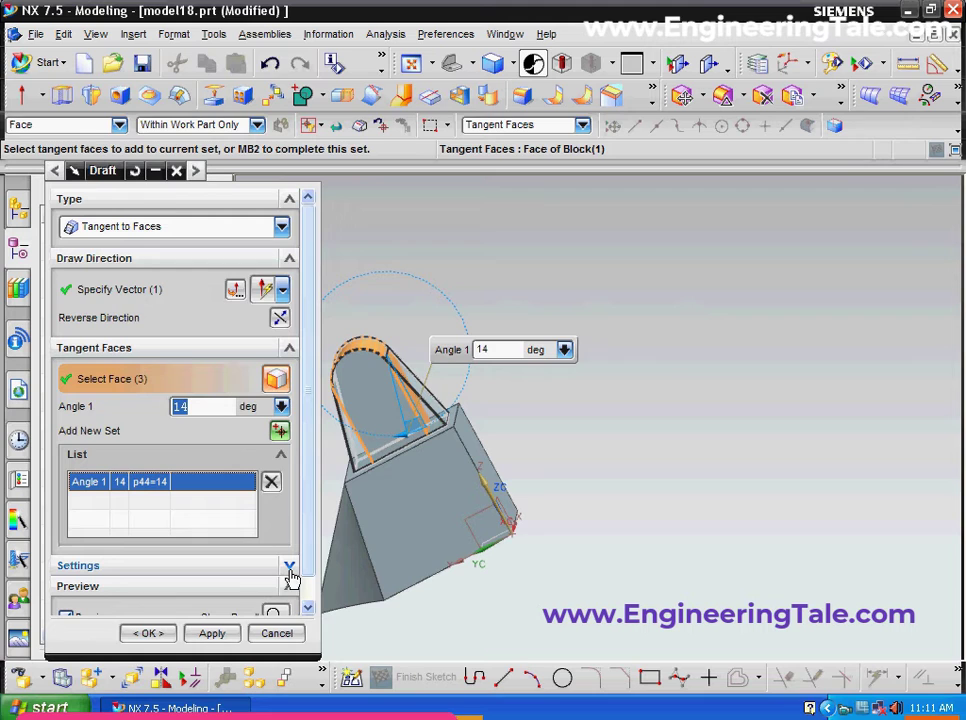
click(276, 614)
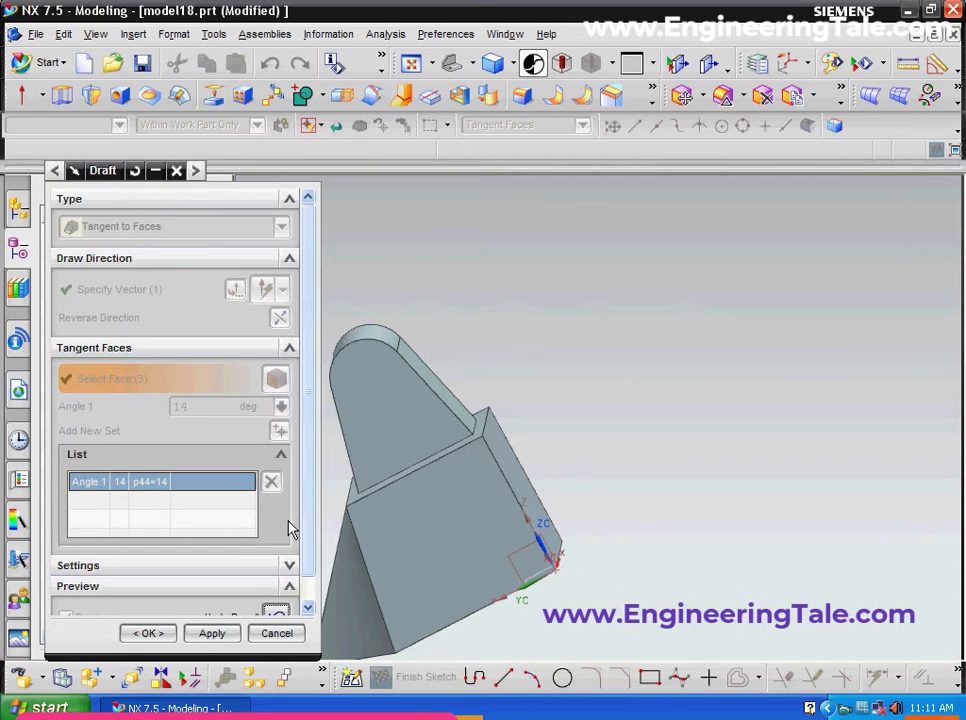
click(276, 614)
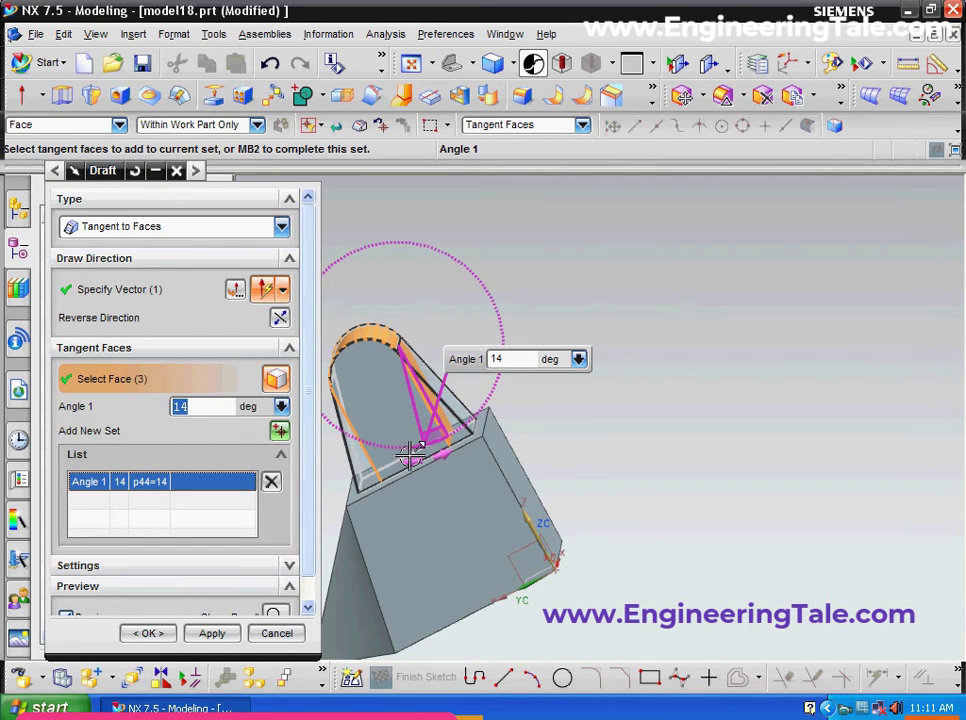
drag(393, 456, 338, 453)
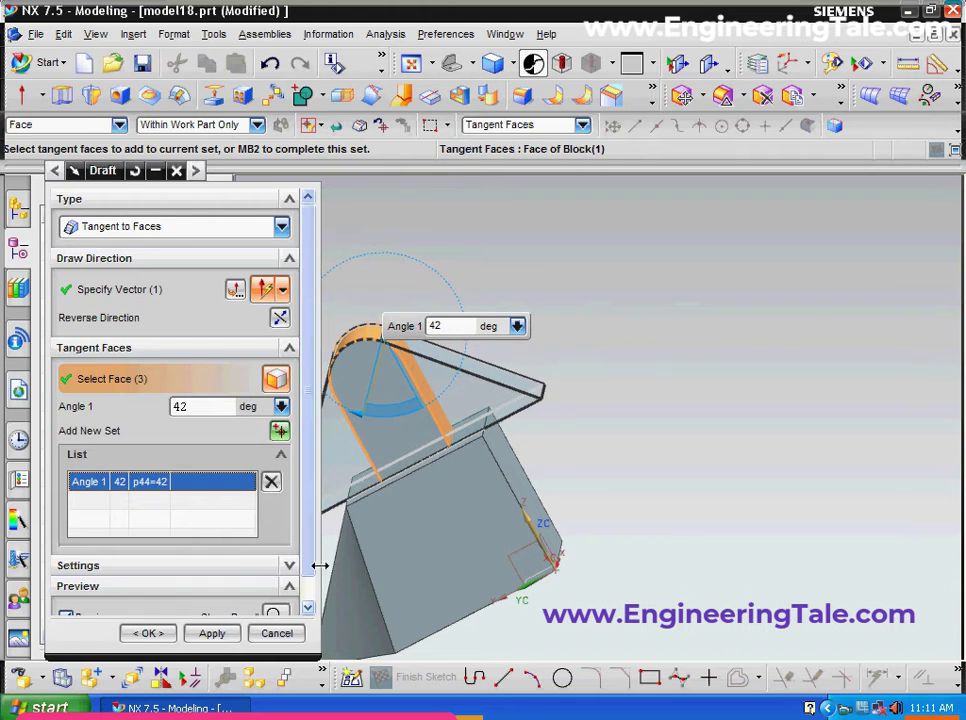
scroll(323, 590, down, 1)
click(275, 591)
scroll(621, 485, up, 2)
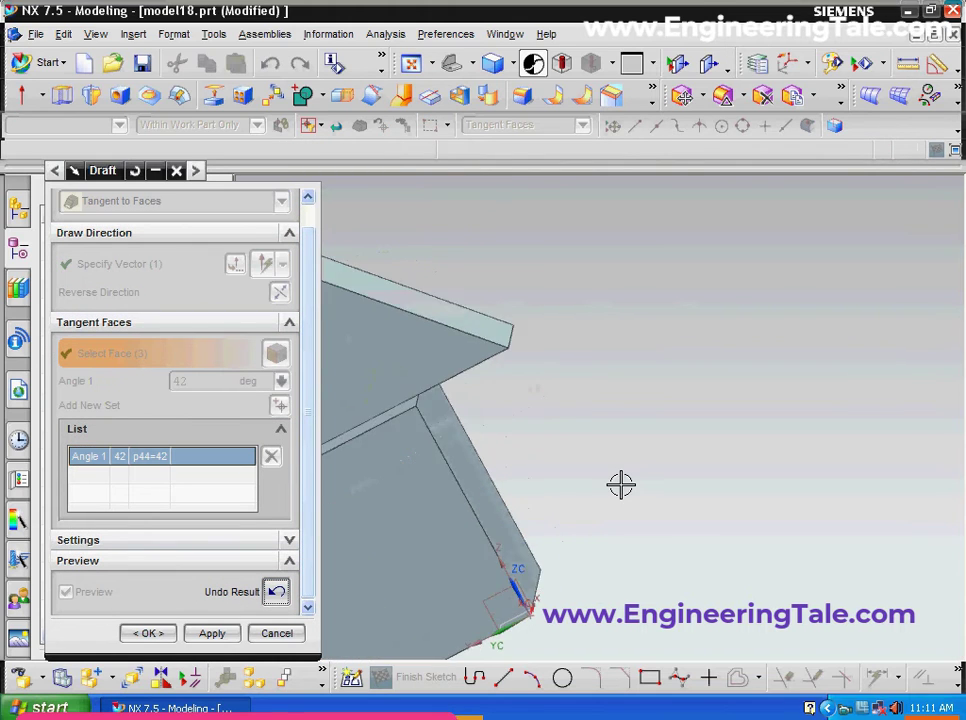
scroll(597, 483, down, 5)
scroll(505, 483, up, 3)
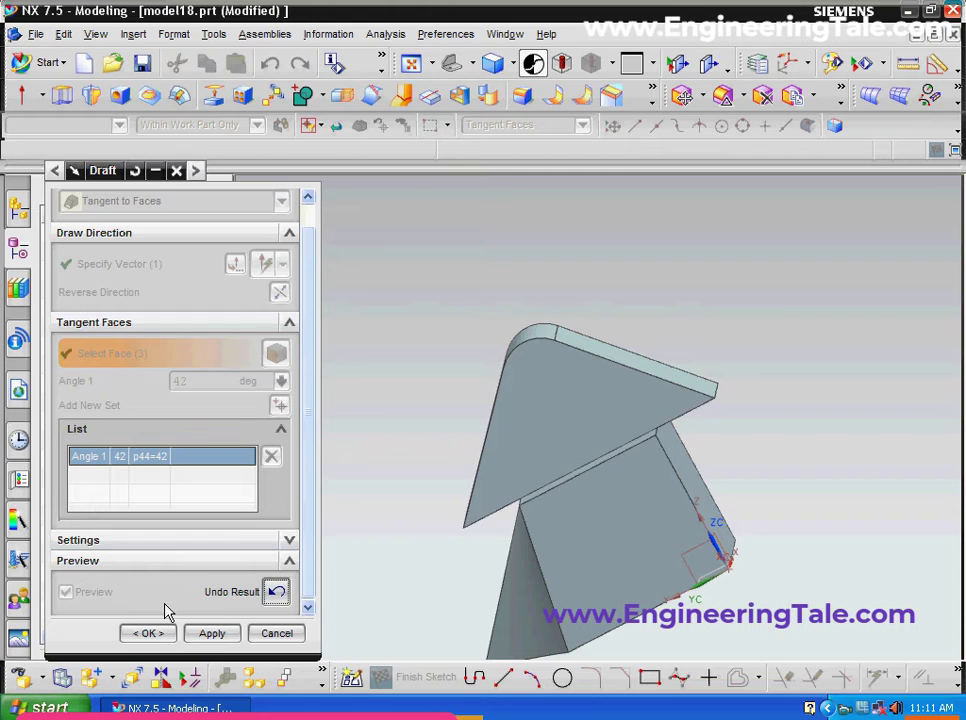
click(280, 590)
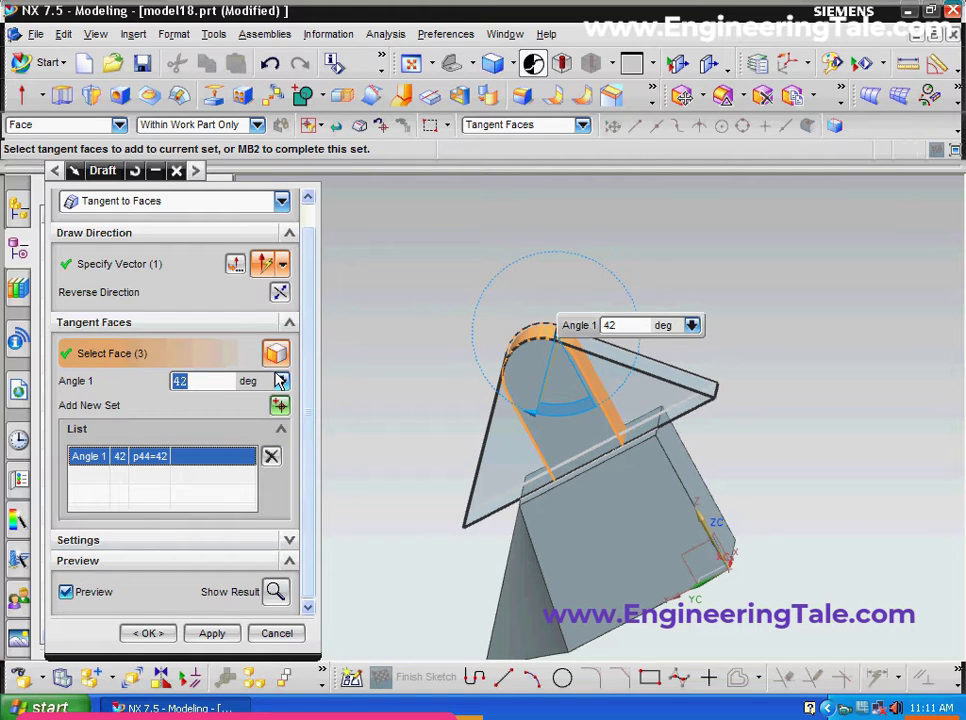
Step: Set the boss draft to 13 degrees, apply it, and close the Draft dialog
mouse_move(545, 405)
mouse_down()
mouse_move(544, 418)
mouse_move(592, 424)
mouse_move(480, 493)
mouse_up()
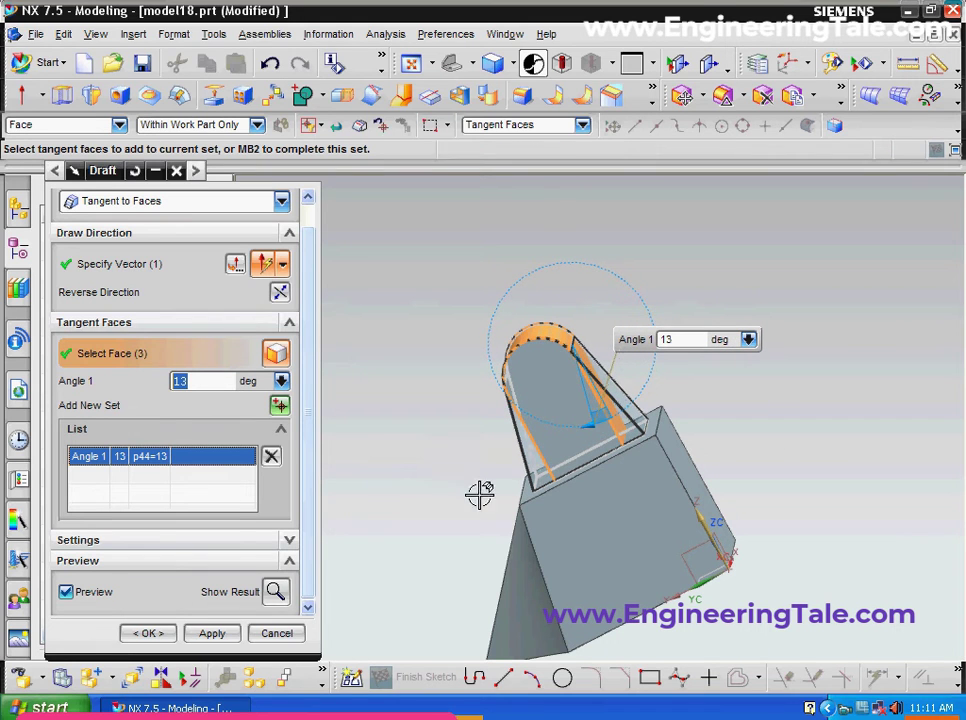
click(233, 636)
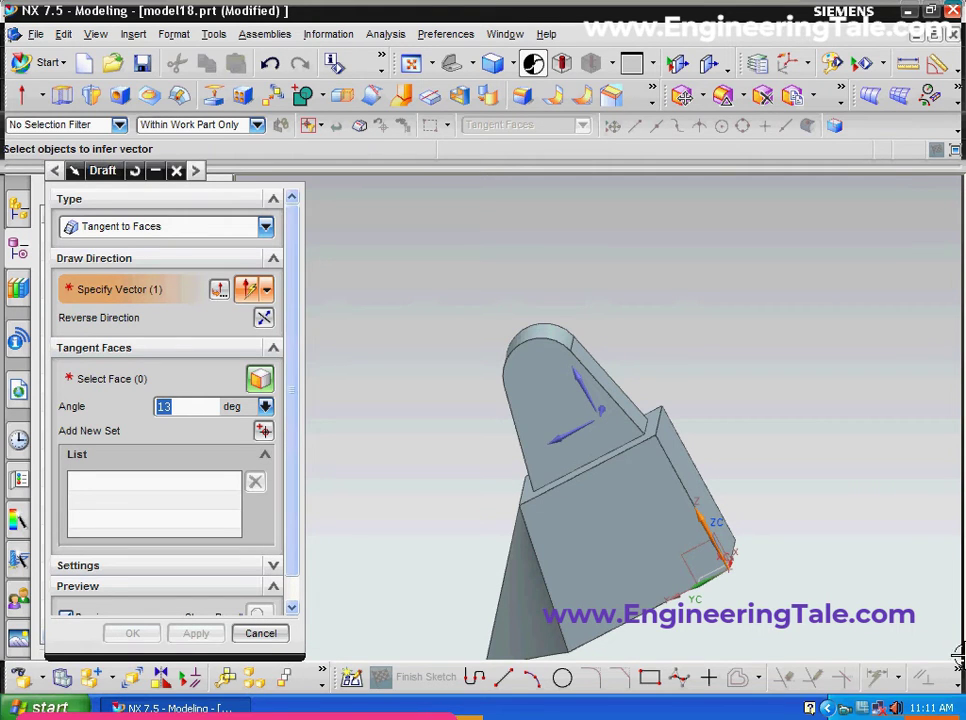
click(268, 633)
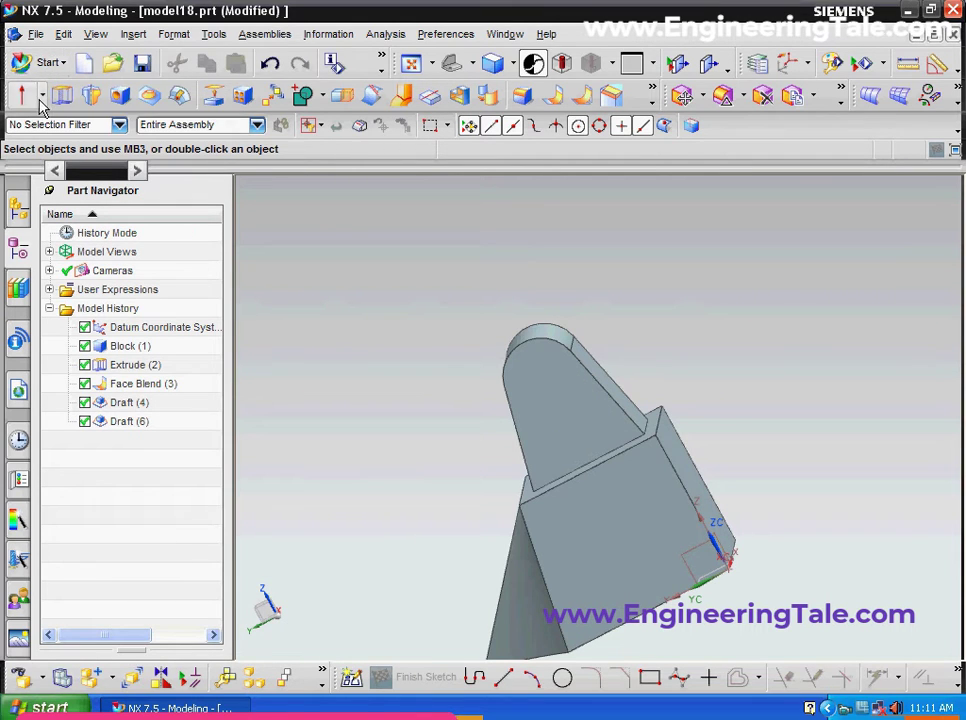
click(41, 97)
Step: Start a Bisector datum plane and pick the first block face through QuickPick
click(45, 123)
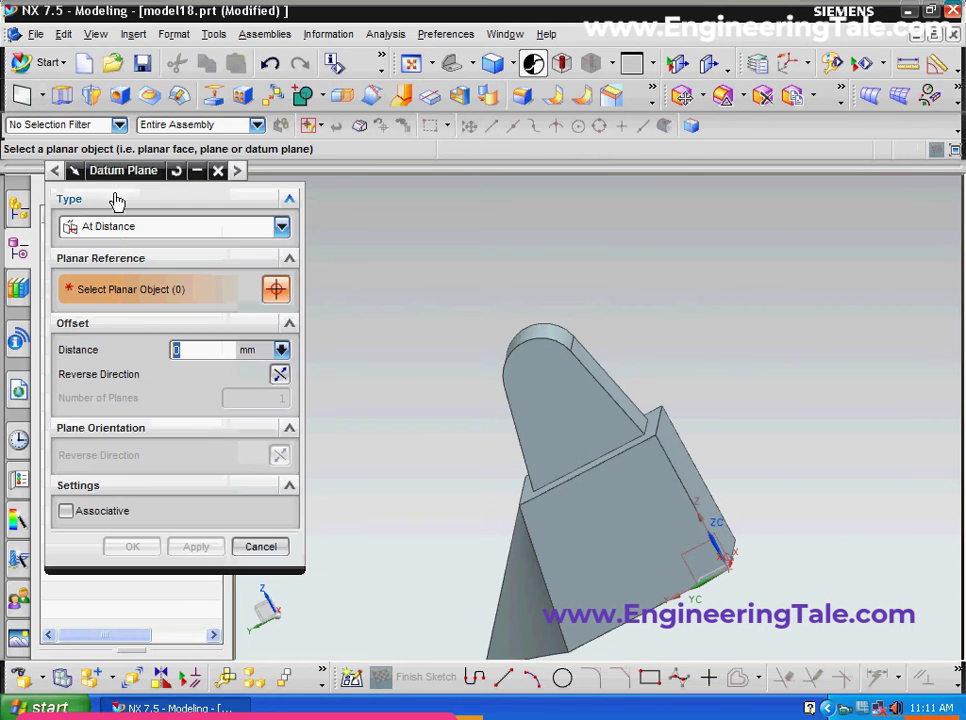
click(282, 228)
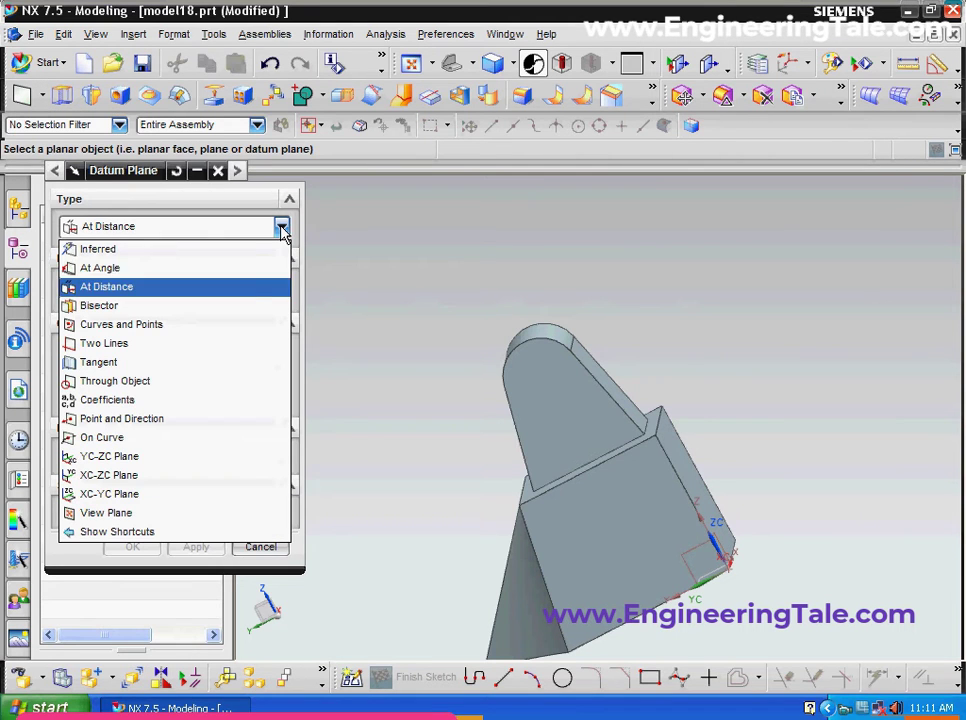
click(210, 303)
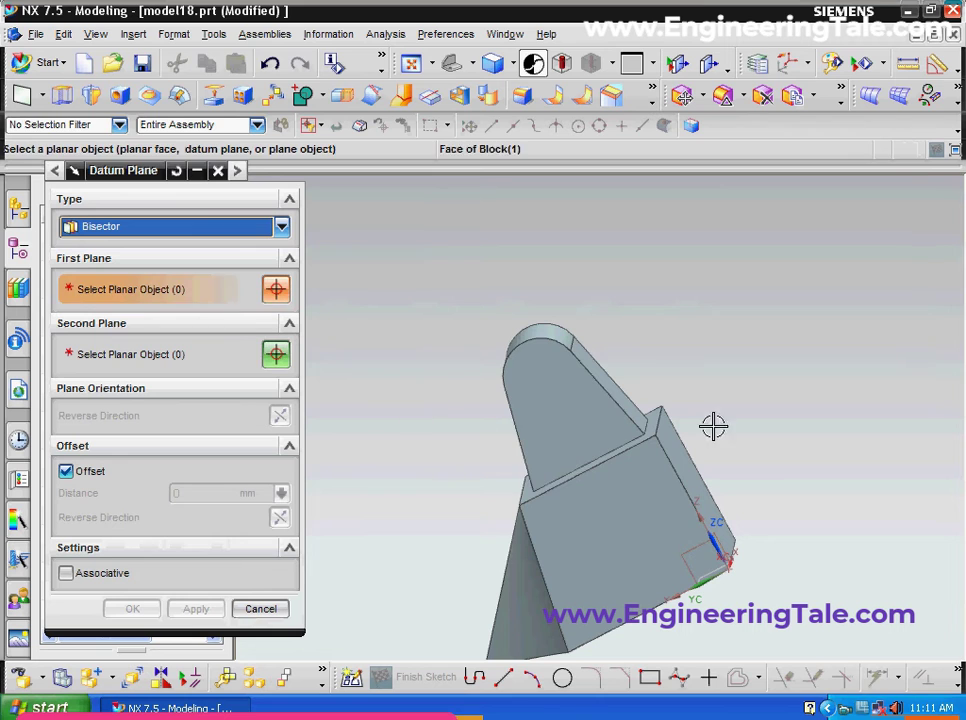
middle_drag(735, 401, 760, 449)
scroll(505, 344, up, 2)
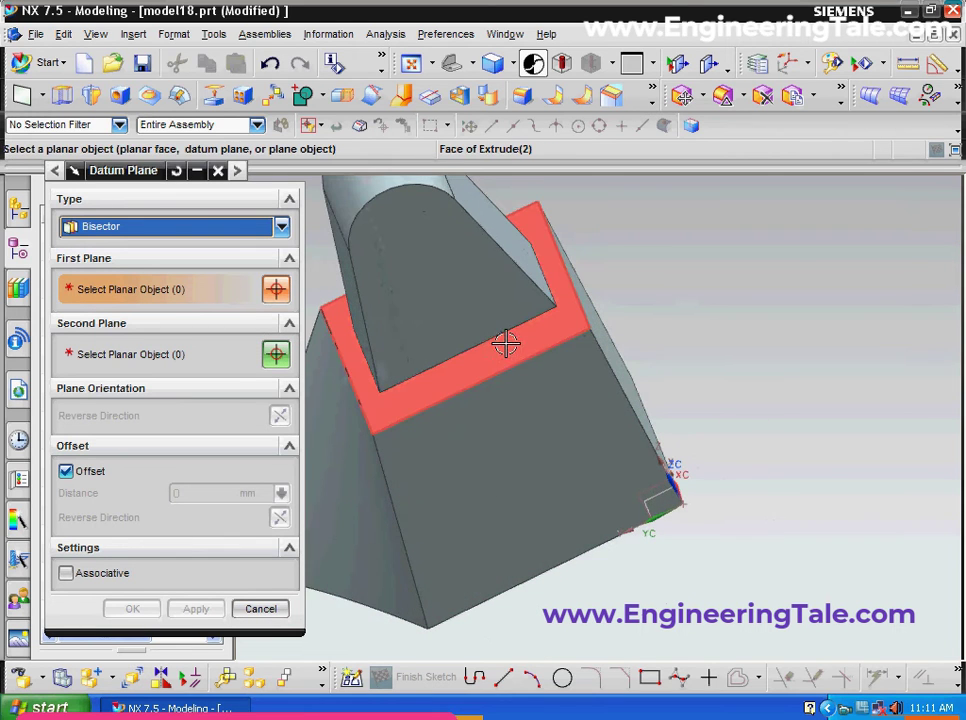
click(505, 344)
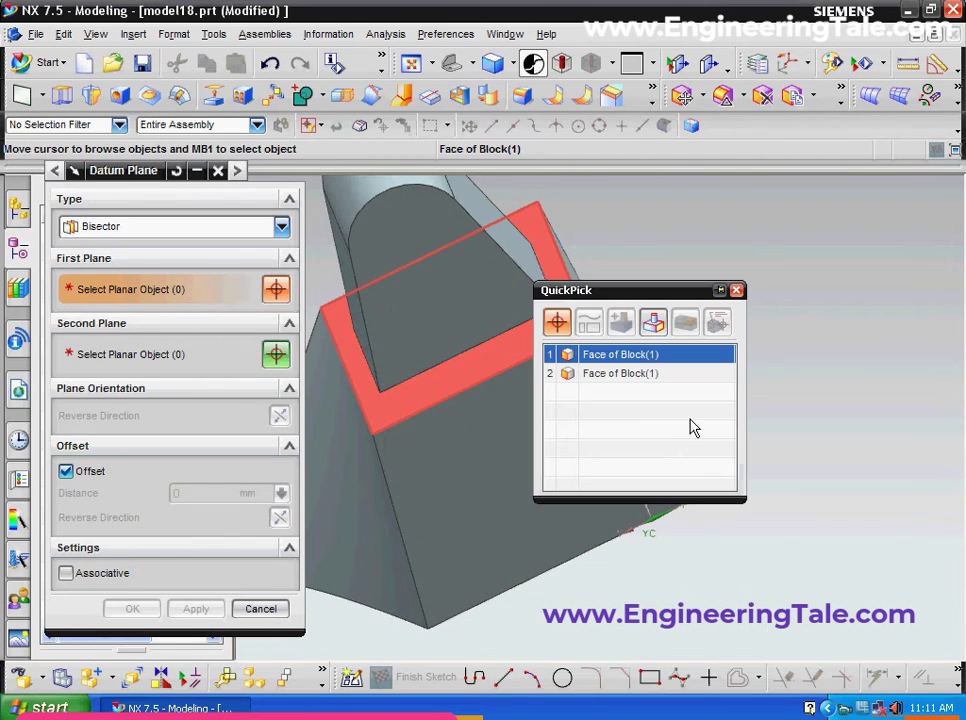
click(661, 356)
Step: Pick the second block face and create the bisecting datum plane
middle_drag(711, 410, 694, 371)
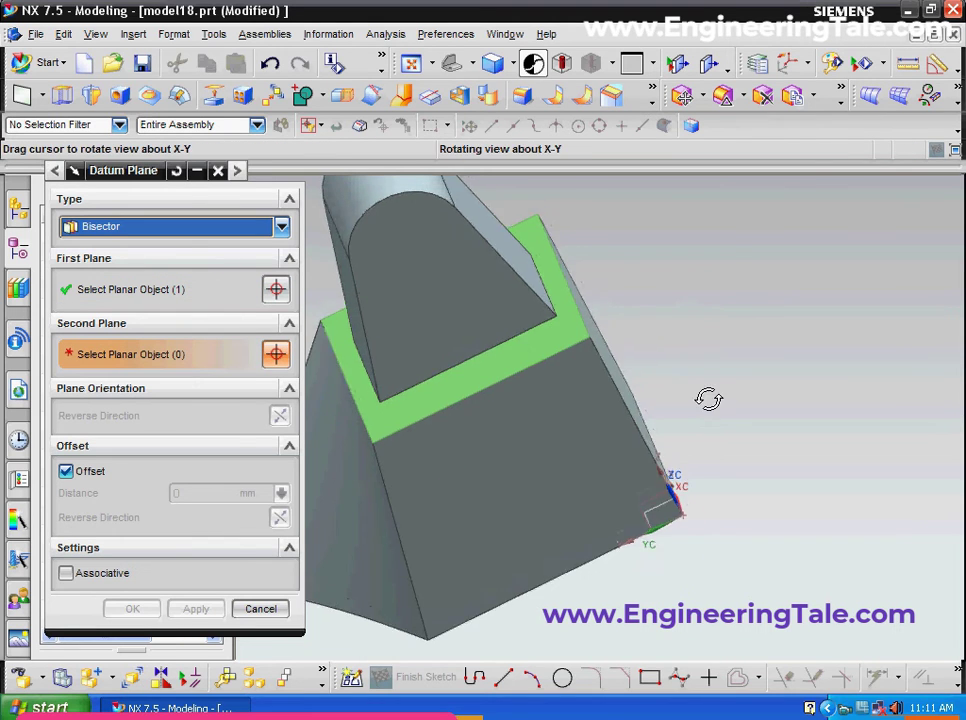
scroll(690, 350, down, 3)
middle_drag(711, 483, 740, 524)
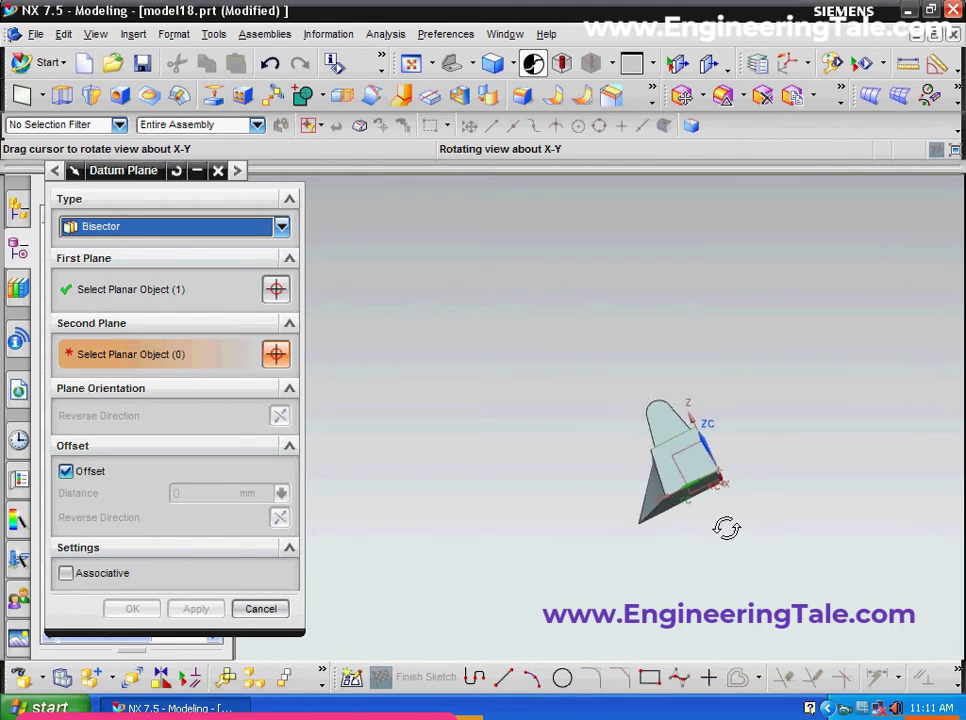
scroll(650, 510, up, 2)
click(648, 505)
mouse_move(729, 366)
middle_down()
mouse_move(740, 405)
mouse_move(431, 545)
middle_up()
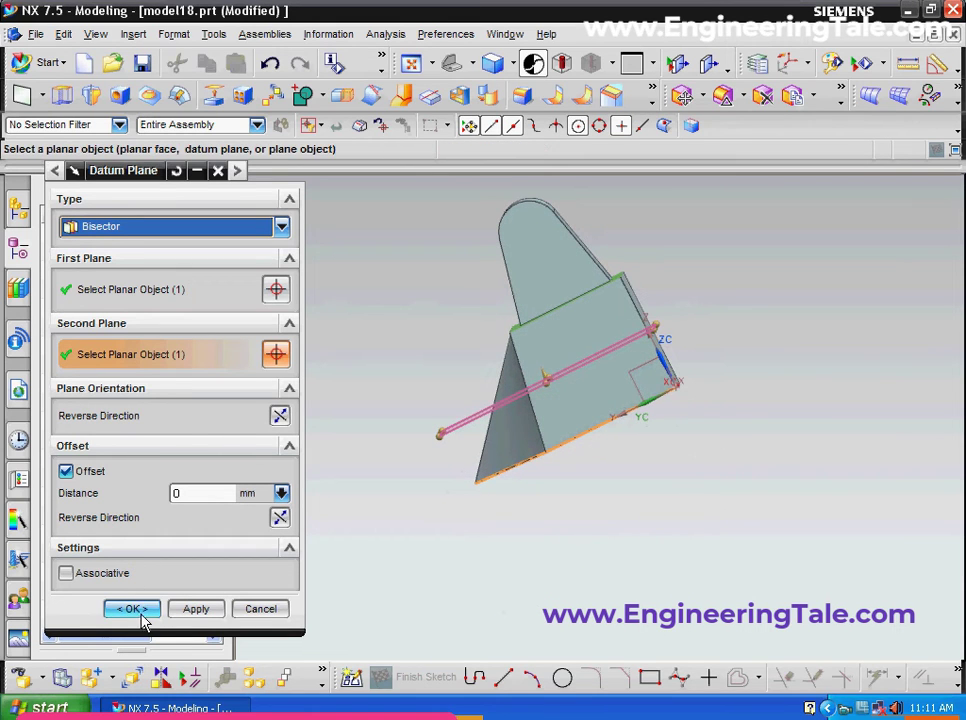
click(143, 616)
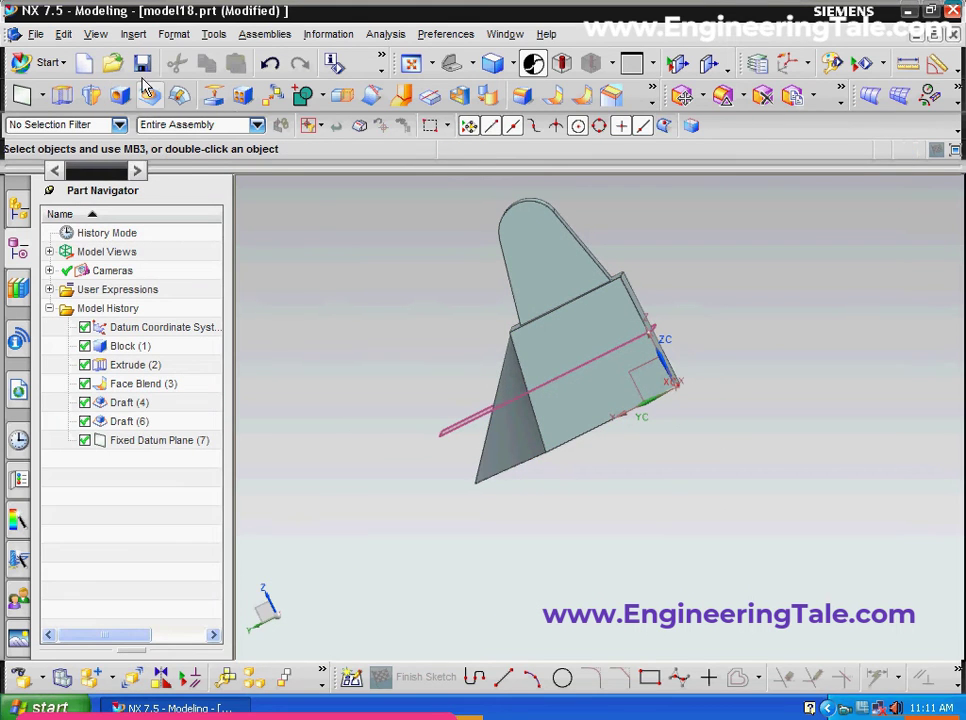
Step: Start a To Parting Edges draft from the Detail Feature menu, accepting the default draw direction
click(133, 36)
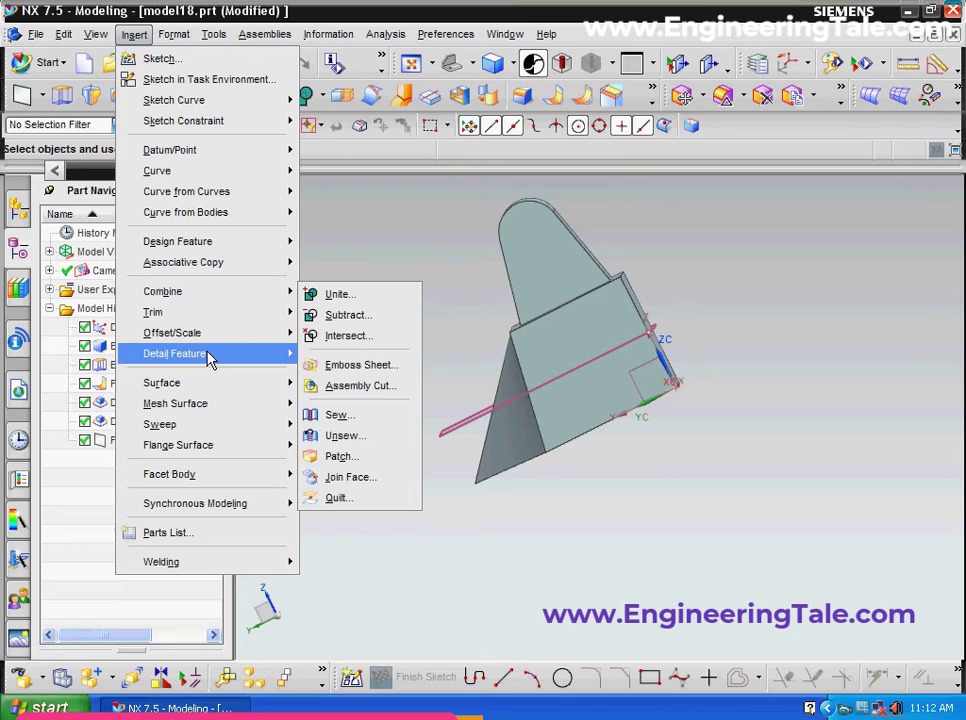
mouse_move(174, 353)
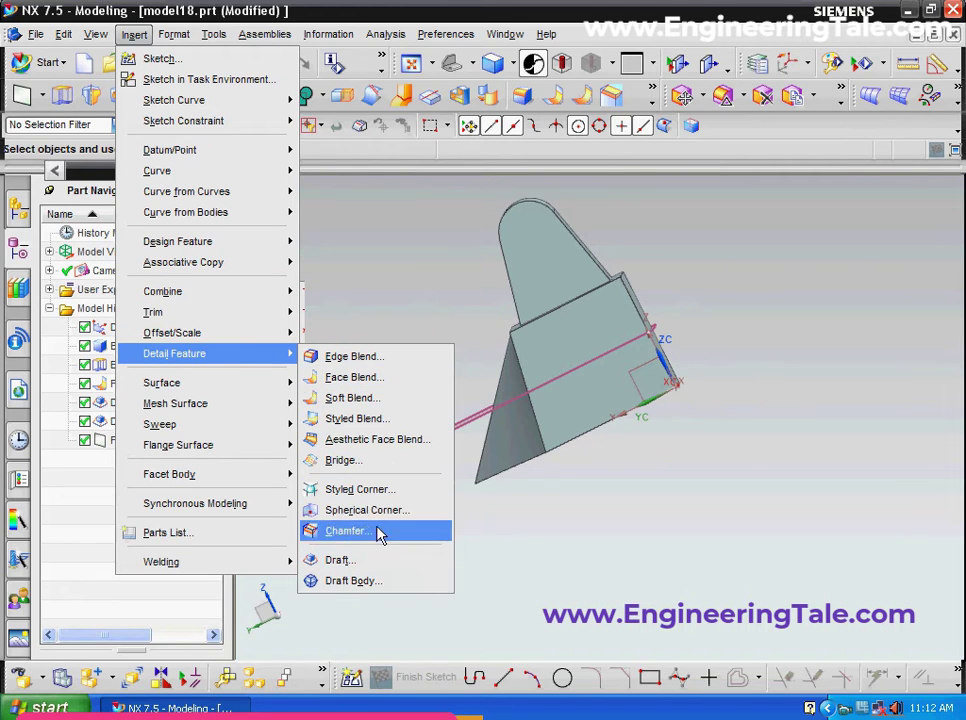
click(377, 559)
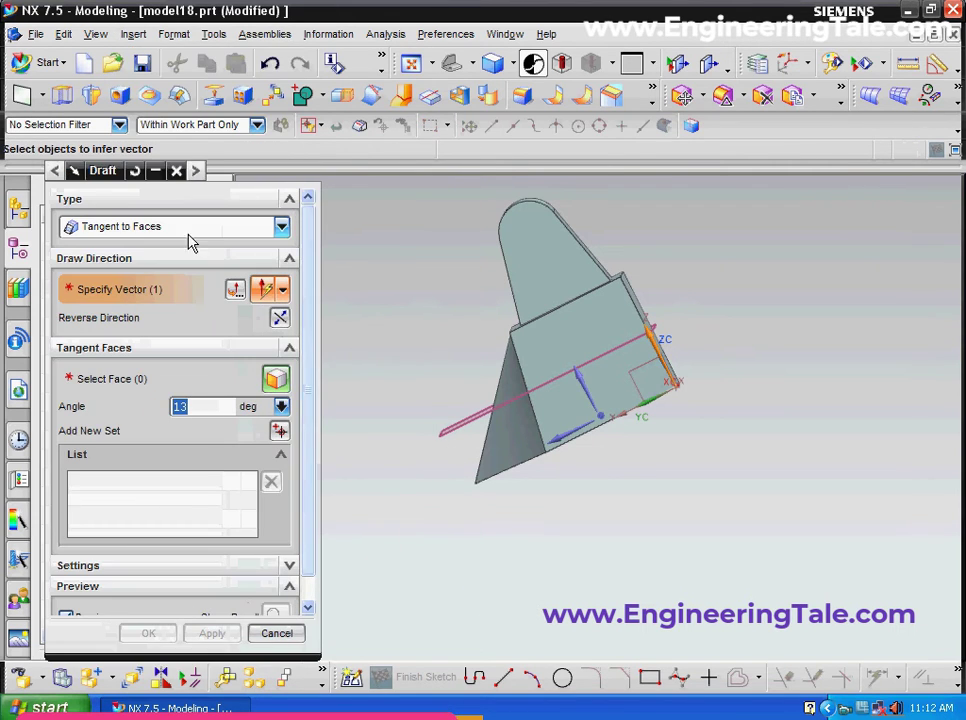
click(281, 226)
click(229, 306)
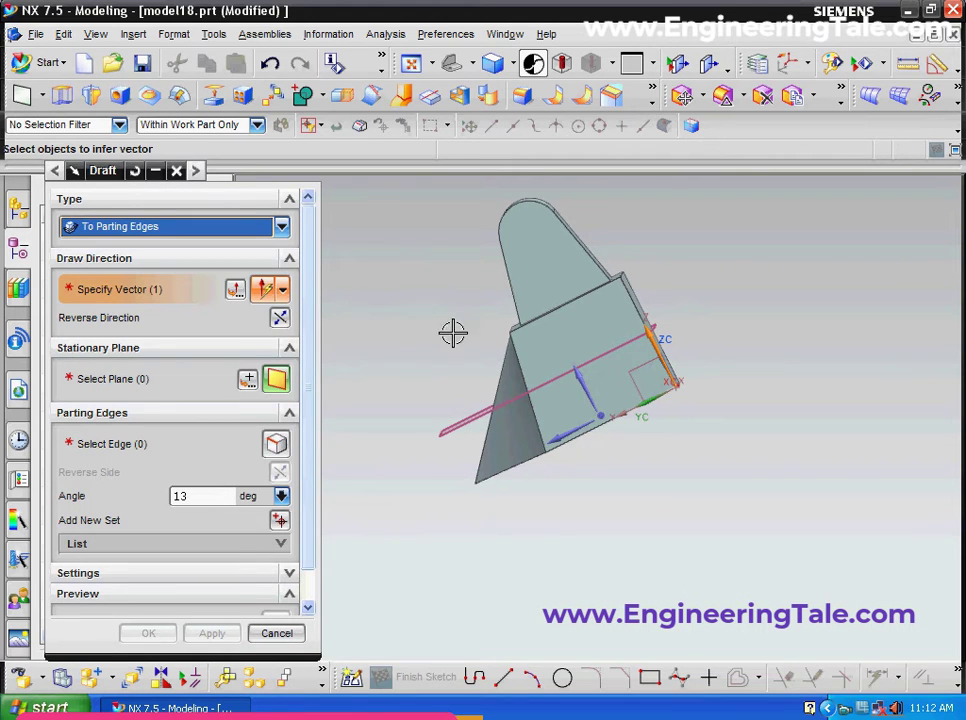
click(587, 387)
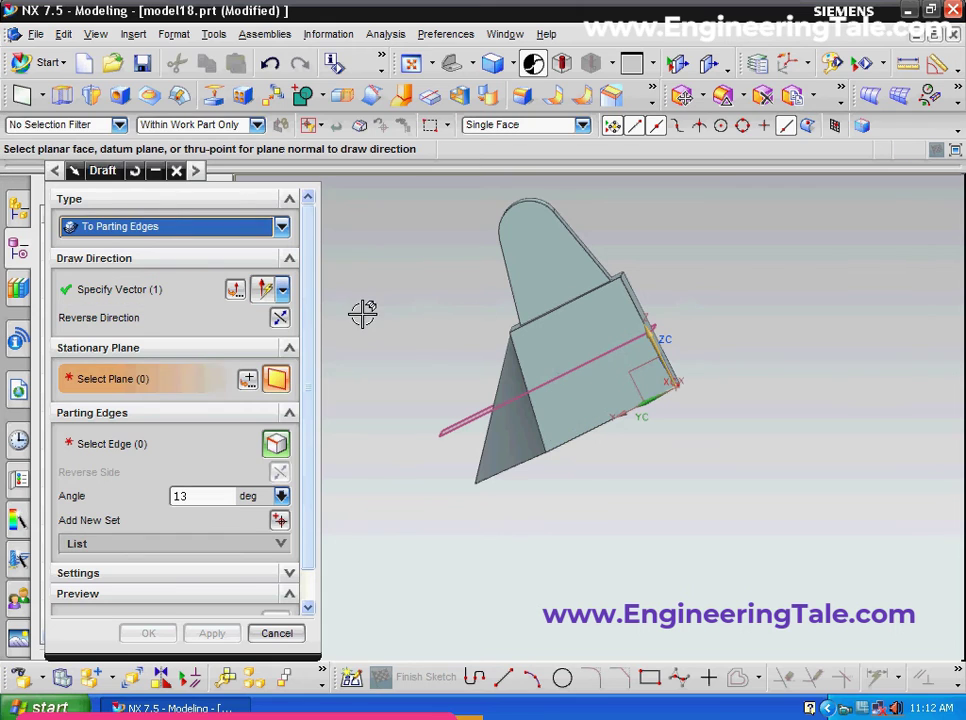
Step: Use the bisector datum plane as stationary plane, pick the block edges and create the 13° draft
middle_drag(414, 272, 425, 291)
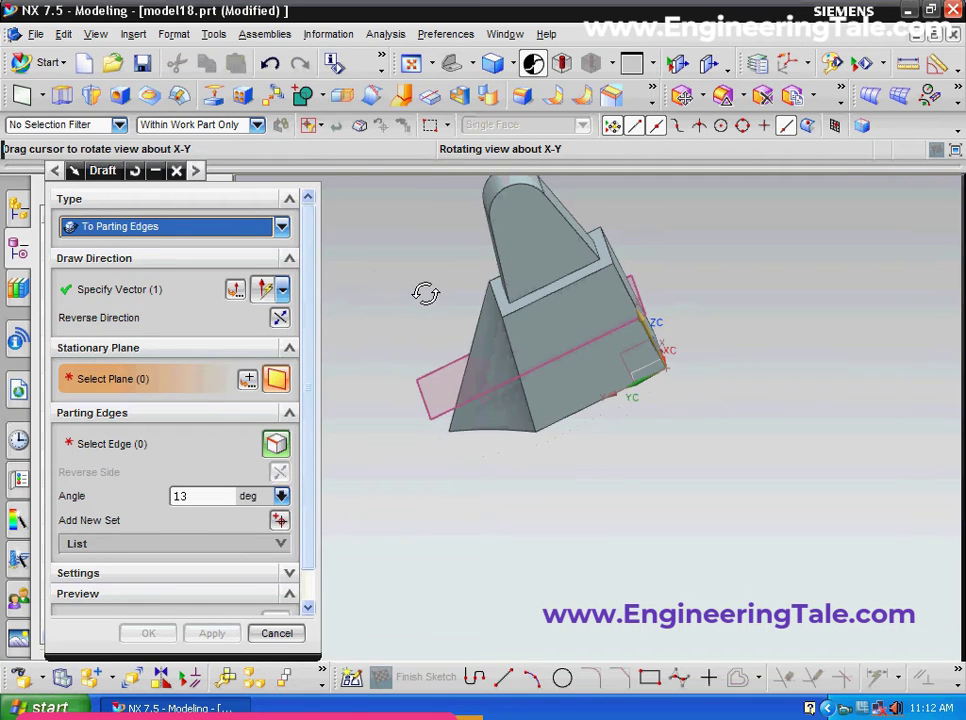
scroll(427, 425, up, 2)
scroll(432, 432, up, 2)
click(432, 432)
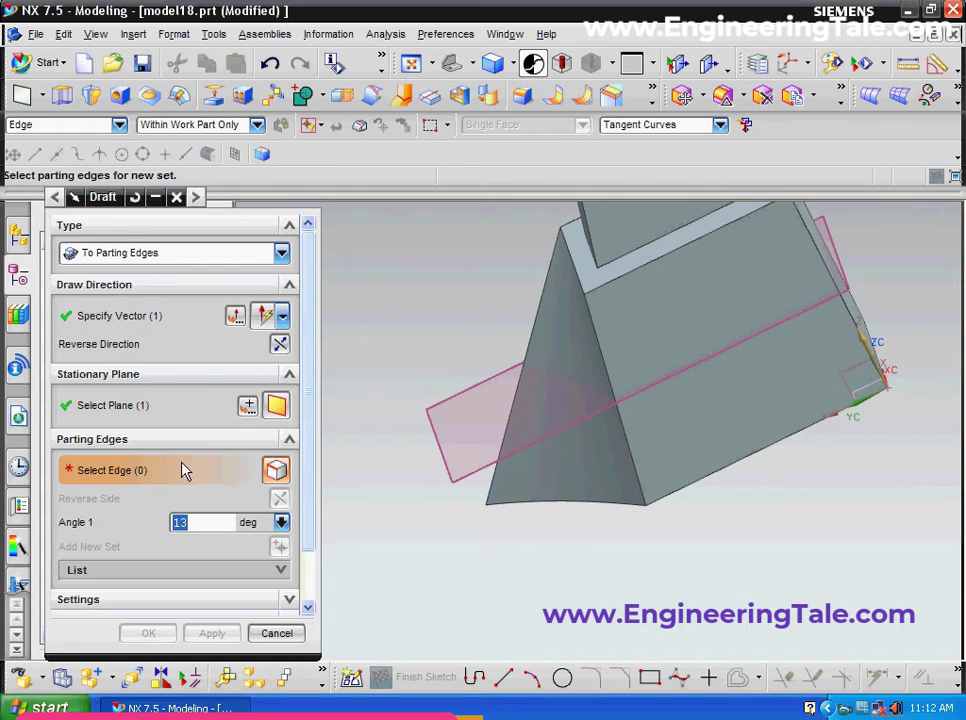
scroll(585, 338, down, 1)
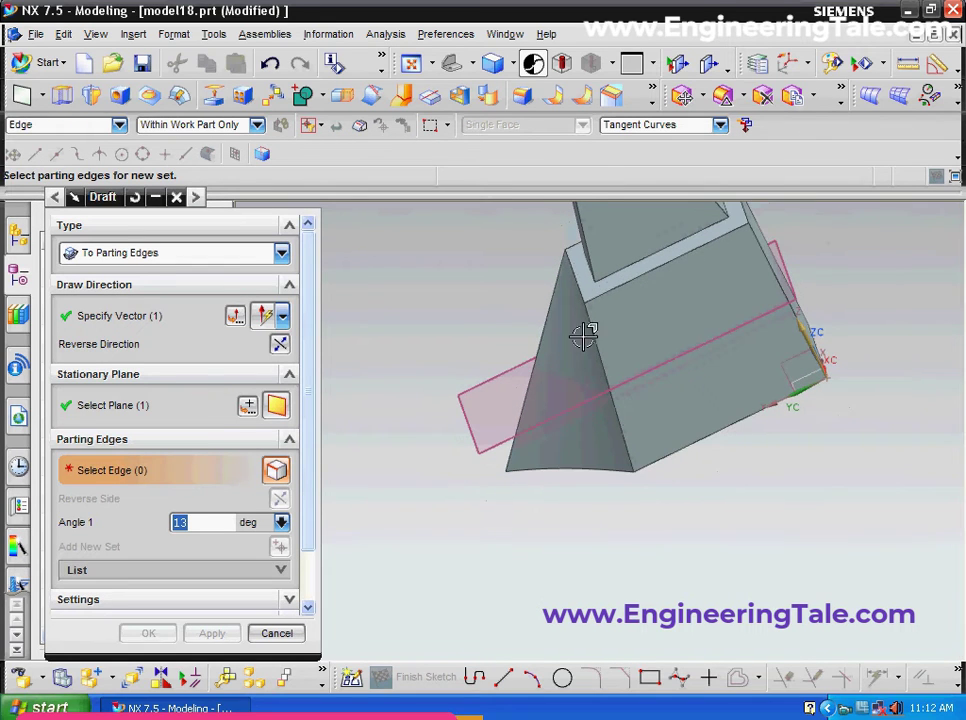
click(578, 276)
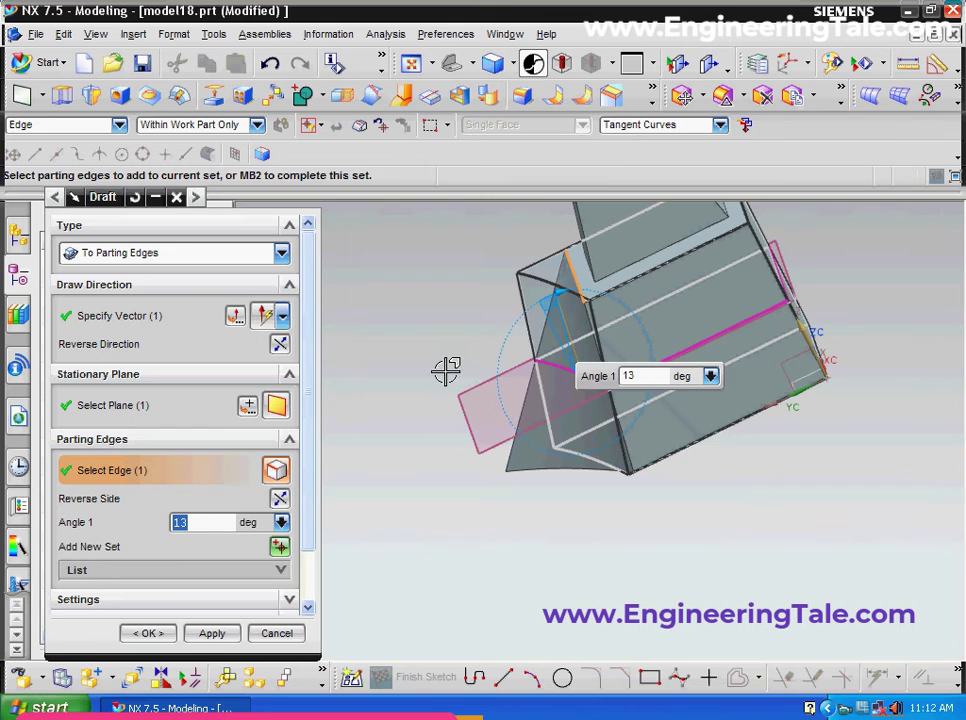
mouse_move(423, 305)
middle_down()
mouse_move(487, 313)
mouse_move(442, 313)
middle_up()
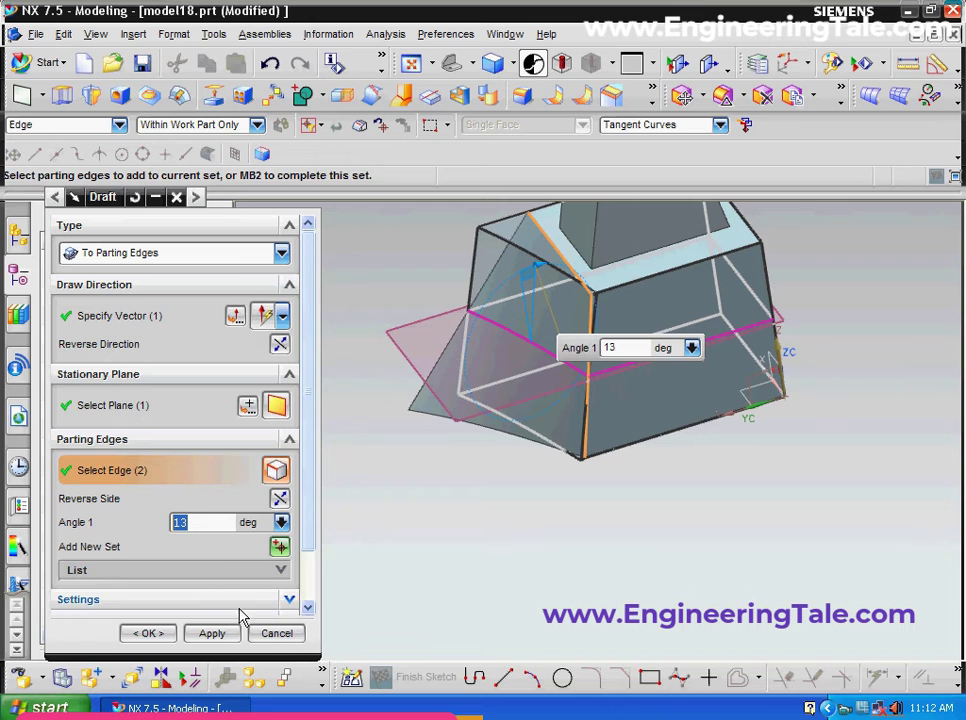
click(270, 634)
mouse_move(524, 498)
middle_down()
mouse_move(485, 485)
mouse_move(254, 194)
middle_up()
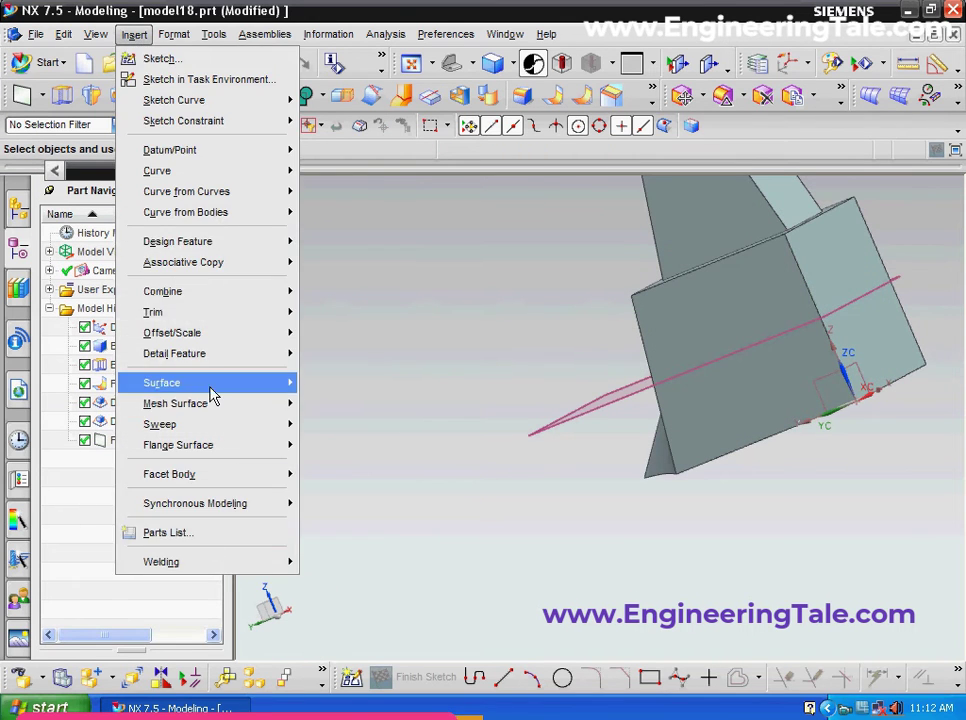
mouse_move(174, 353)
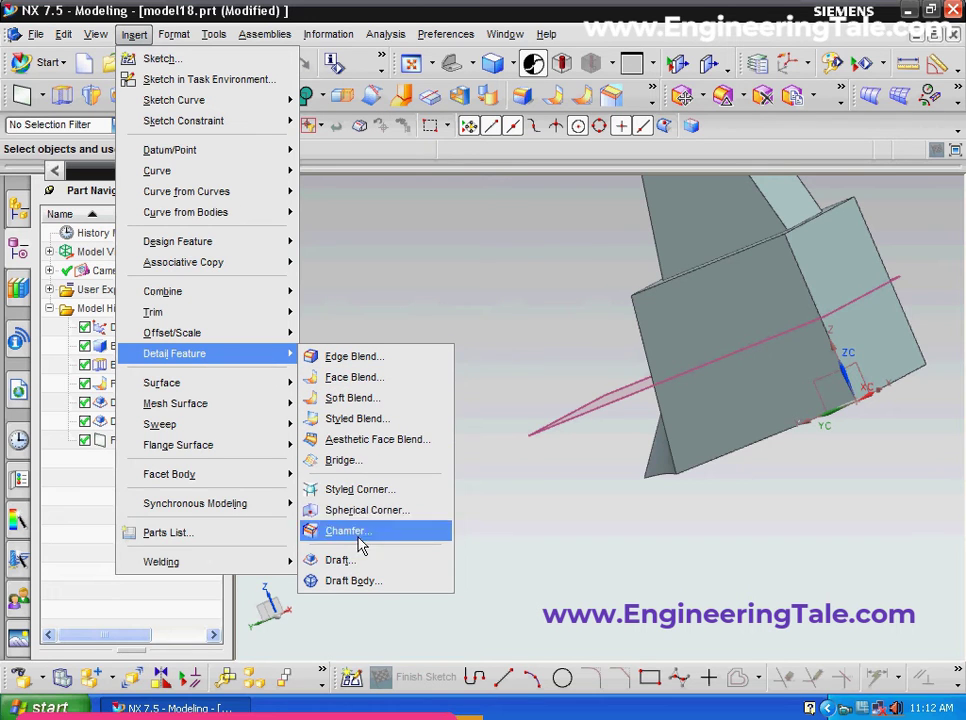
click(355, 562)
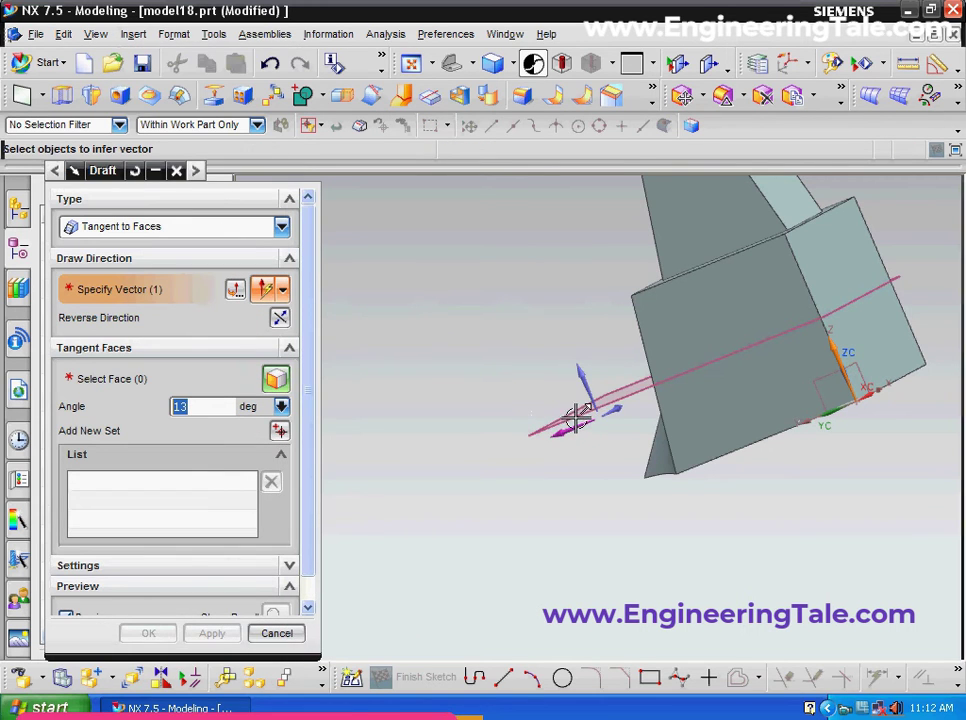
Step: Switch the new draft to To Parting Edges, taking the draw direction from the datum plane
click(590, 408)
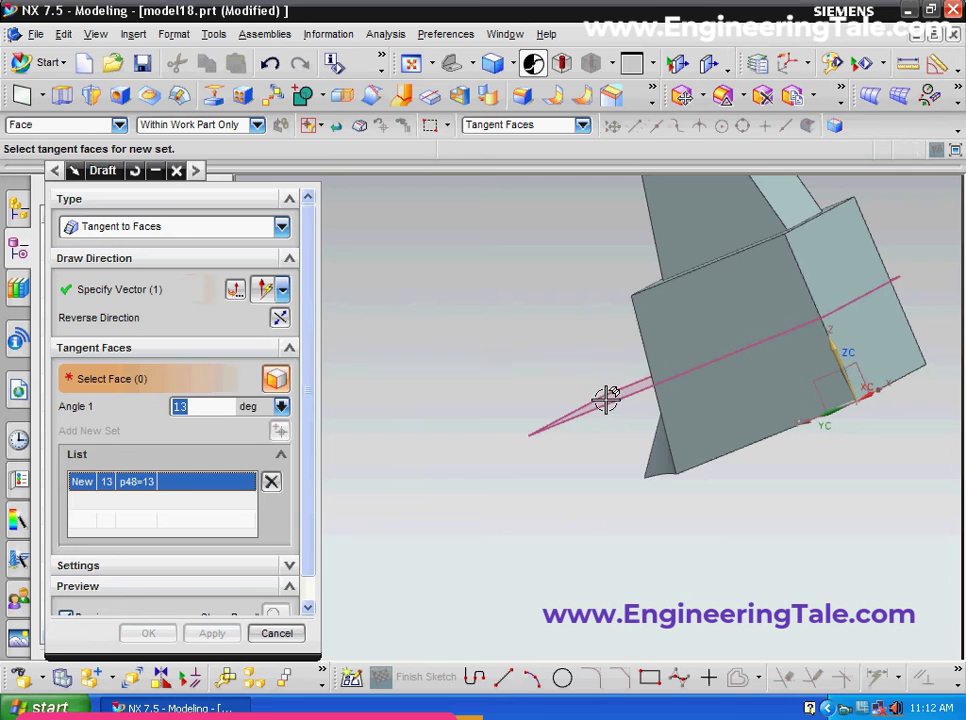
middle_drag(457, 436, 474, 453)
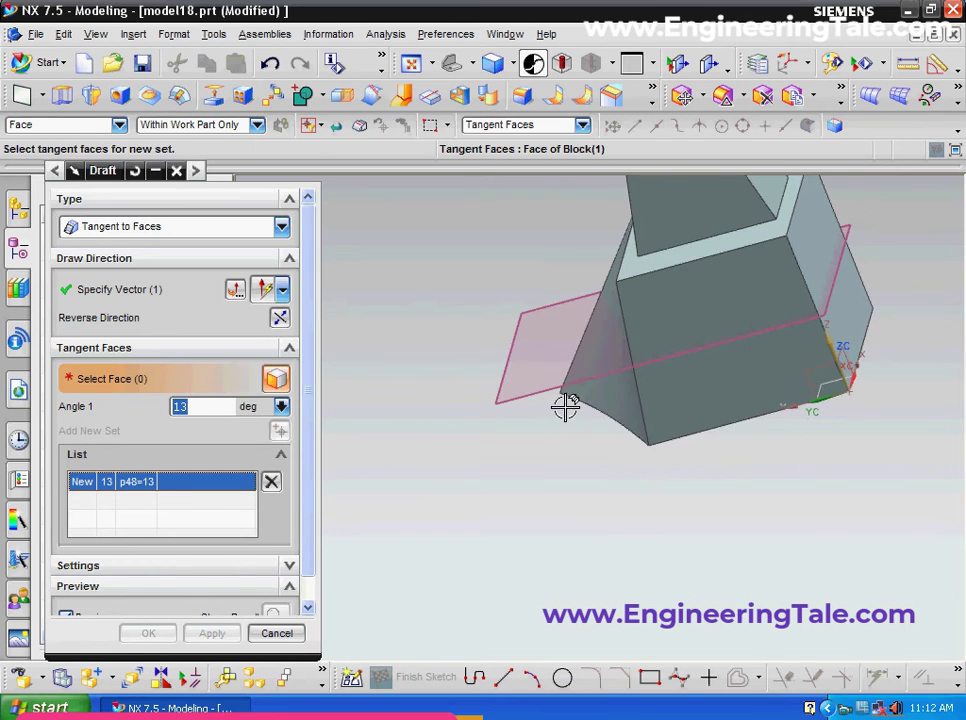
click(283, 228)
click(237, 304)
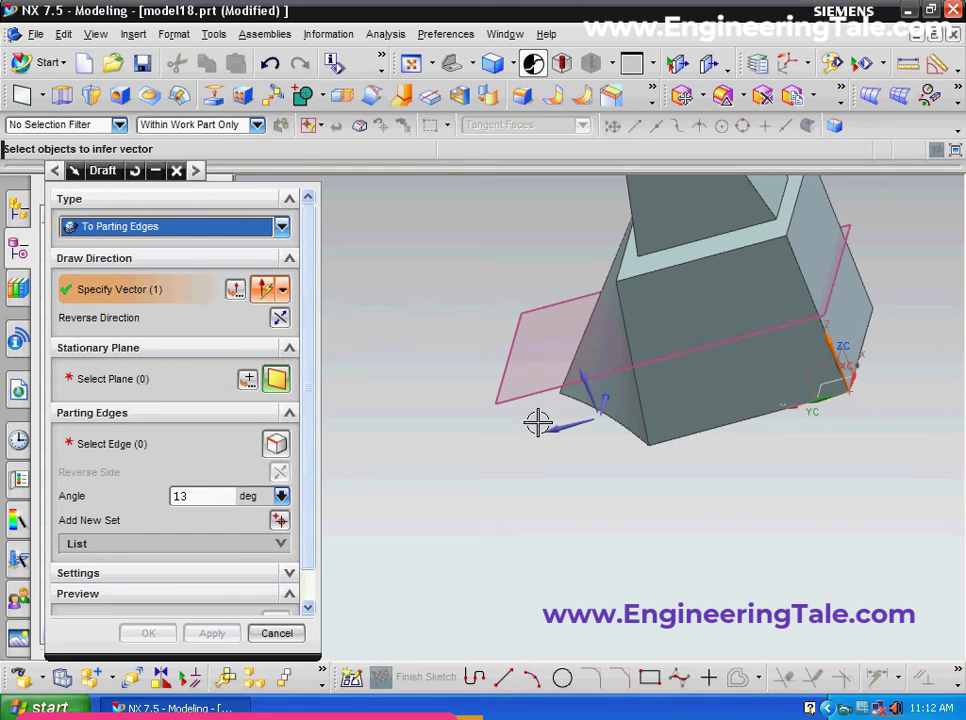
click(556, 392)
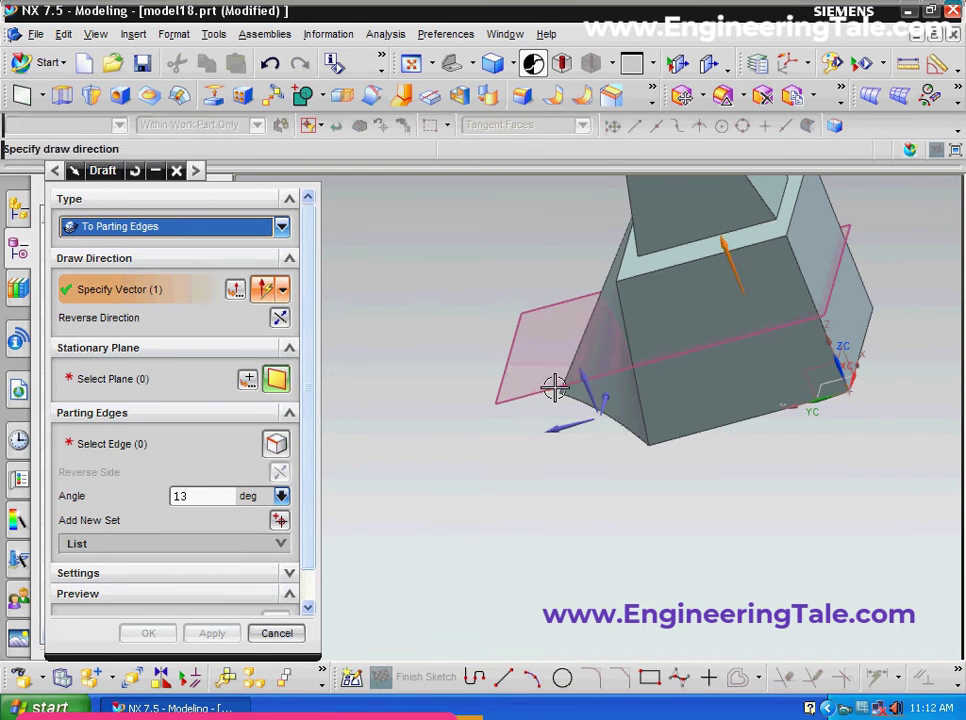
Step: Make the datum plane the stationary plane and pick a block edge as the parting edge
scroll(825, 420, up, 2)
scroll(825, 420, up, 1)
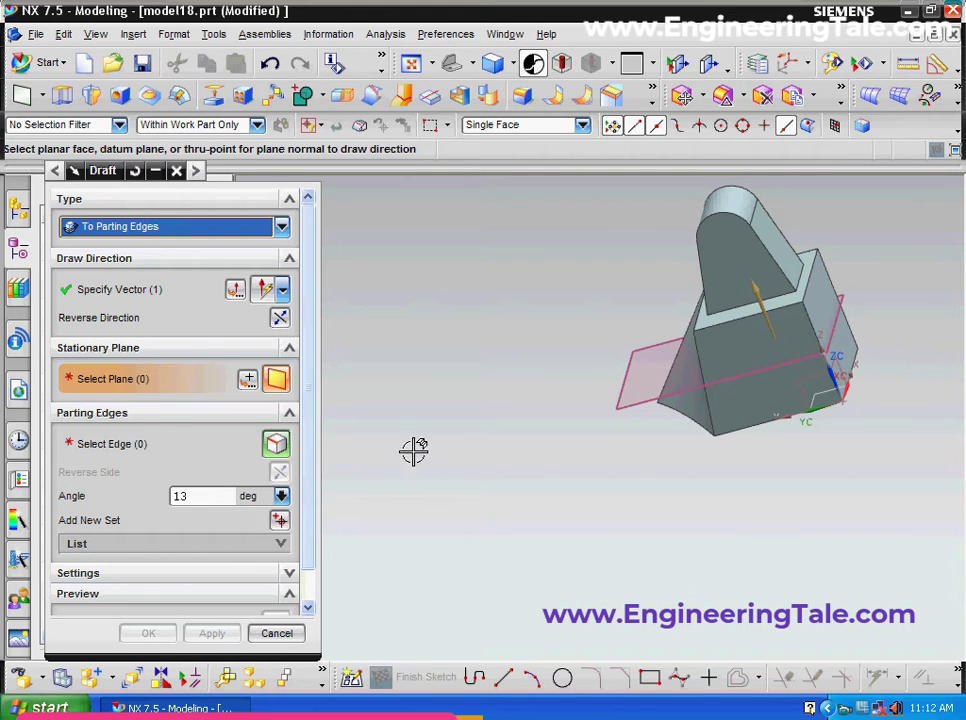
scroll(617, 407, down, 2)
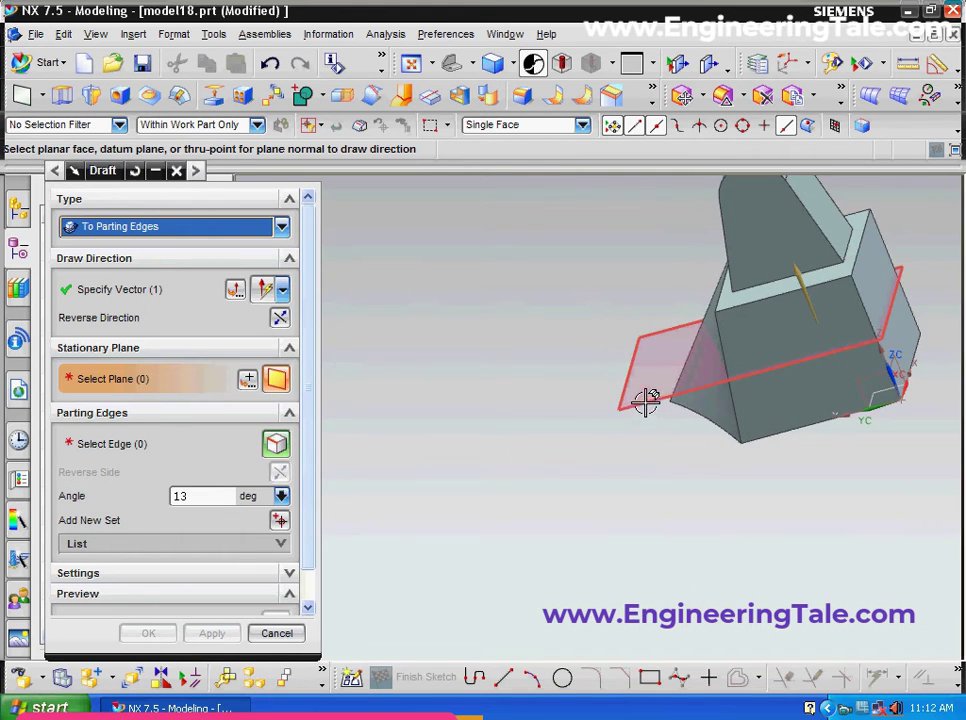
click(643, 405)
scroll(623, 427, up, 2)
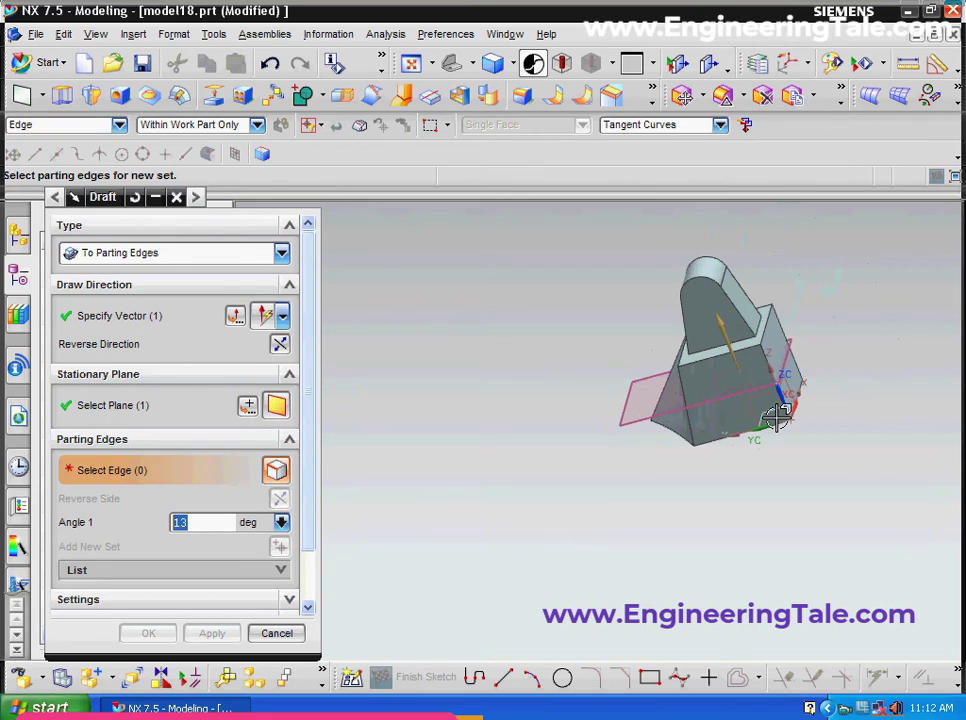
scroll(841, 401, down, 2)
scroll(750, 370, down, 2)
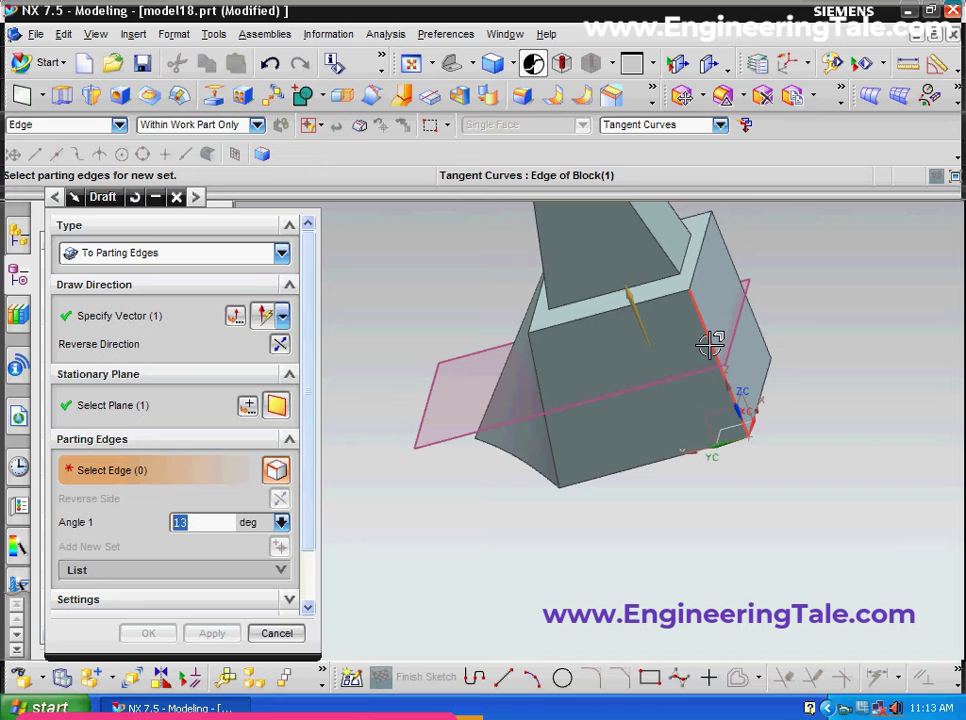
click(714, 344)
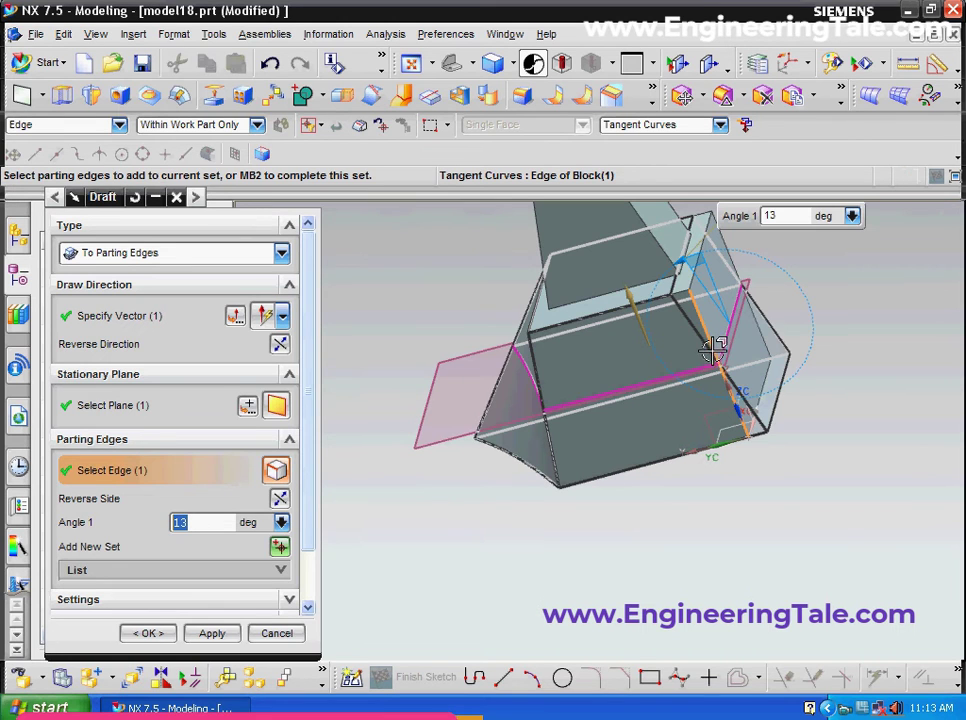
Step: Preview the draft at 20°, then change the angle to -20° and create Draft (8)
middle_drag(757, 490, 735, 483)
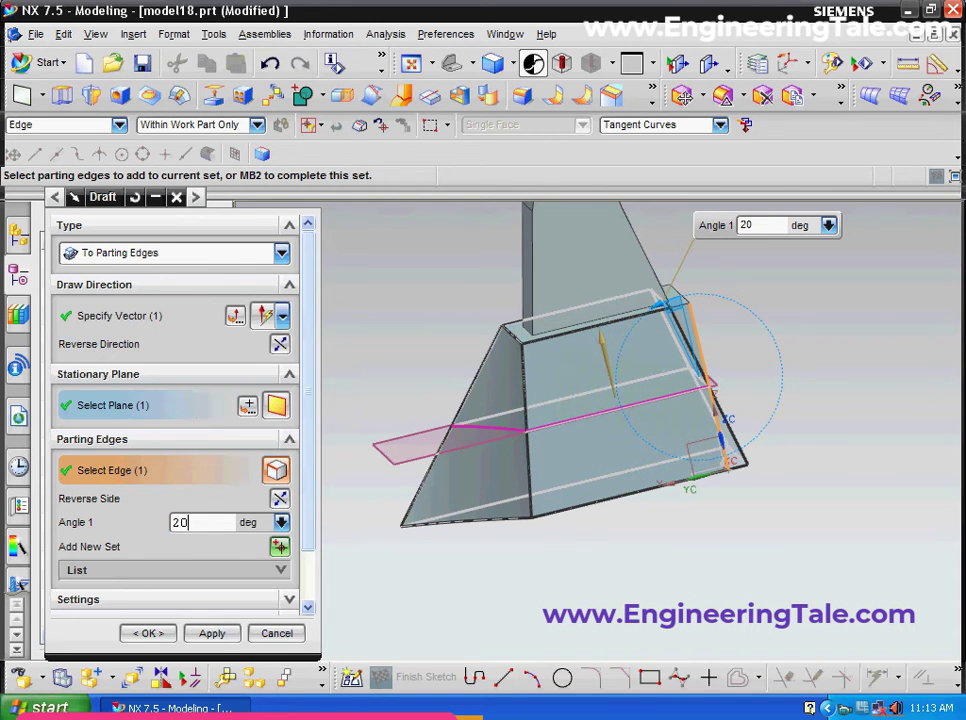
key(Return)
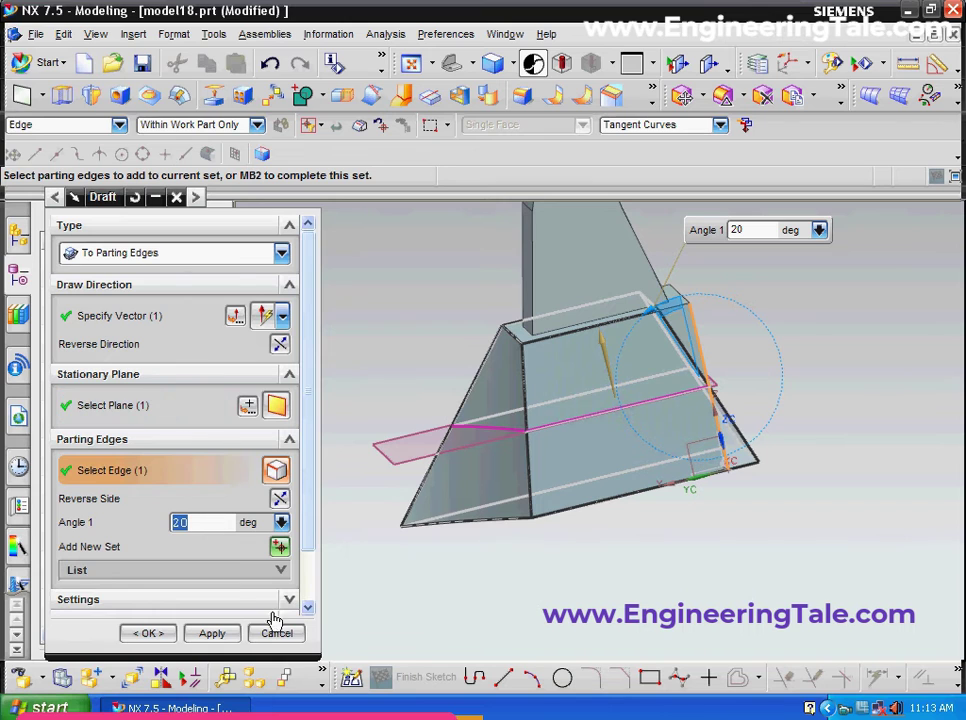
scroll(309, 540, down, 2)
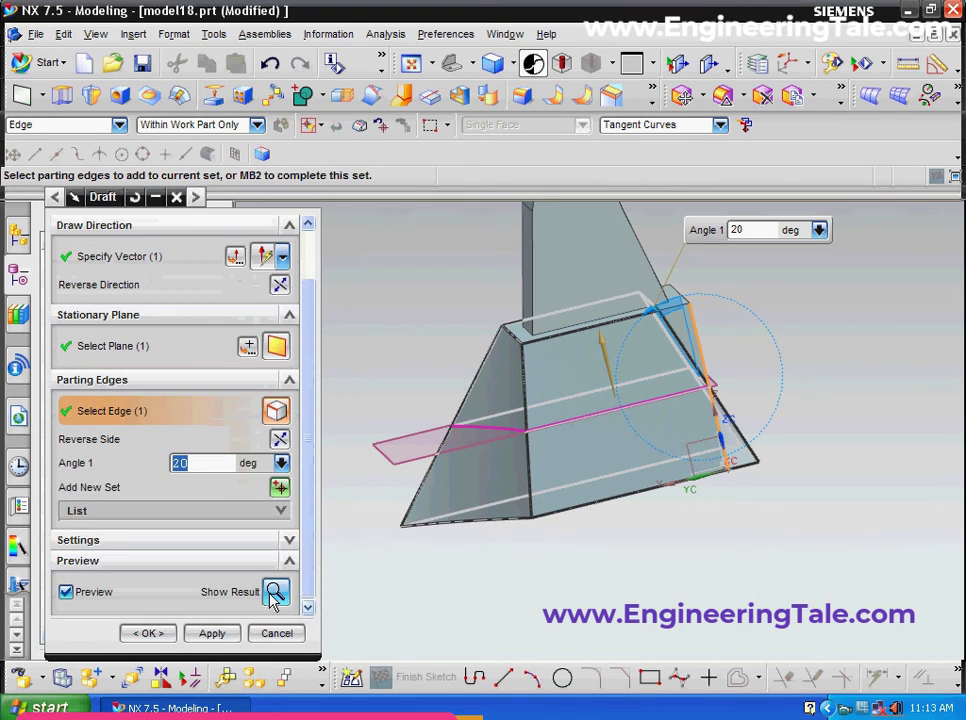
click(276, 591)
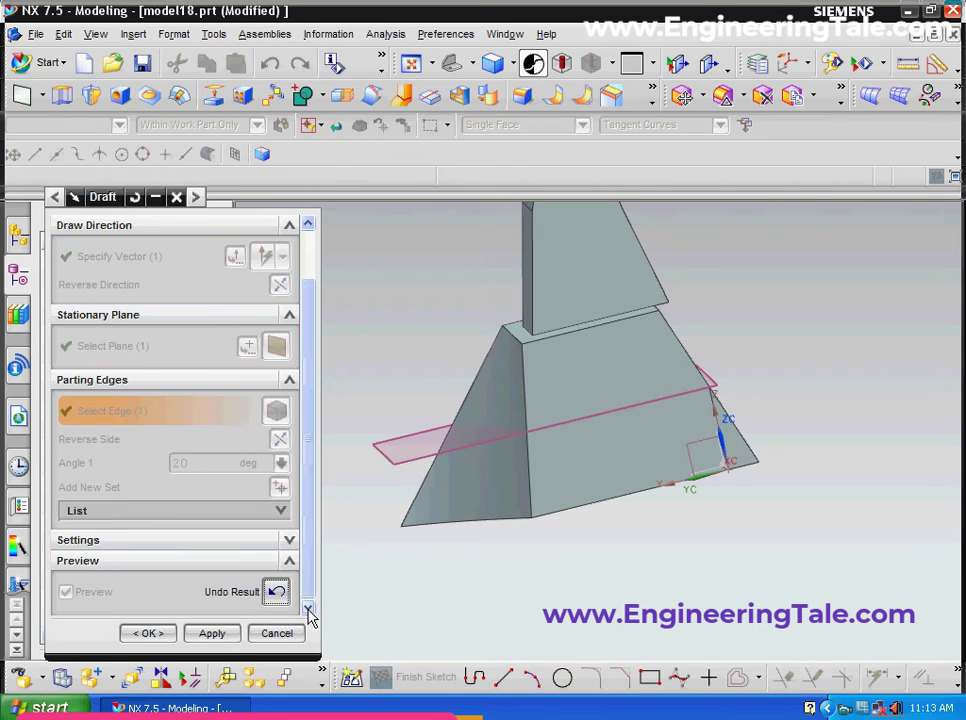
click(274, 591)
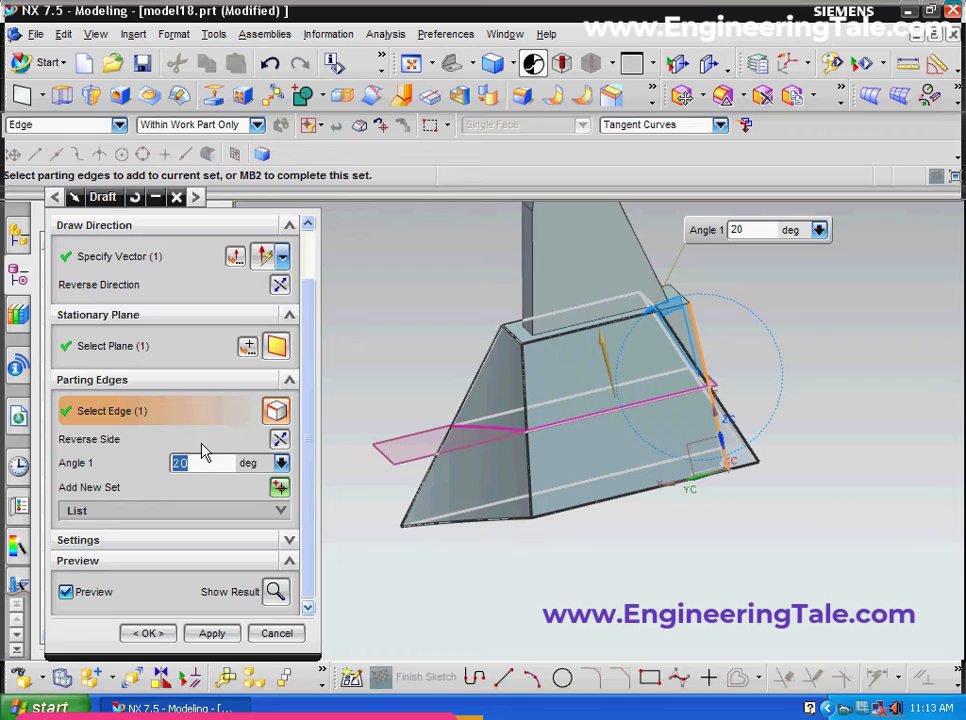
click(203, 462)
text(-20)
key(Return)
scroll(200, 449, up, 2)
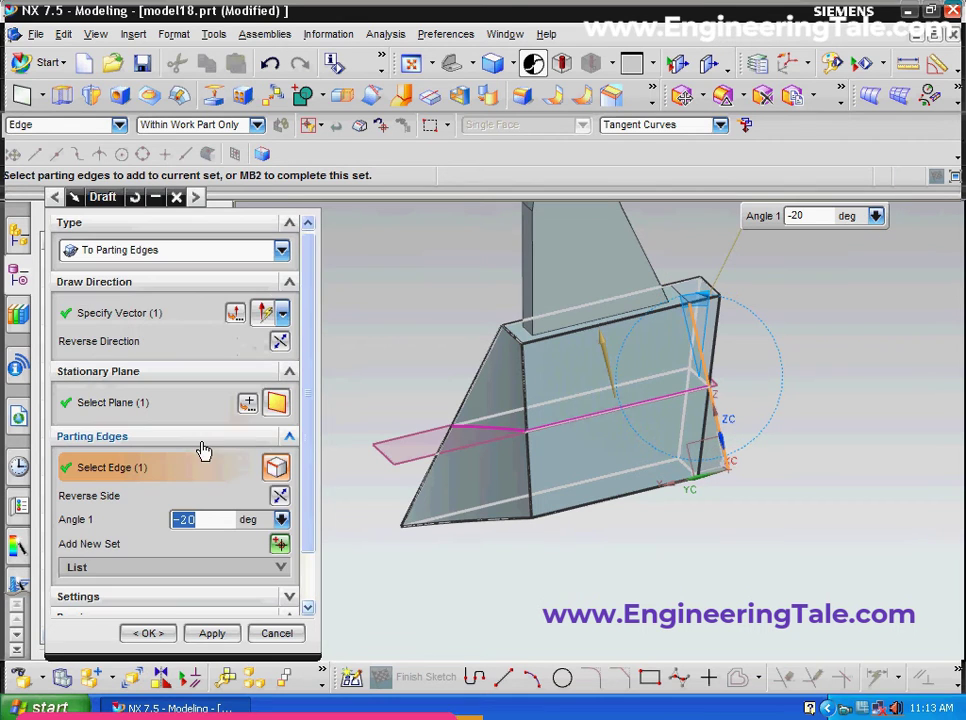
click(160, 643)
mouse_move(662, 537)
middle_down()
mouse_move(593, 533)
mouse_move(670, 548)
mouse_move(658, 545)
mouse_move(655, 526)
middle_up()
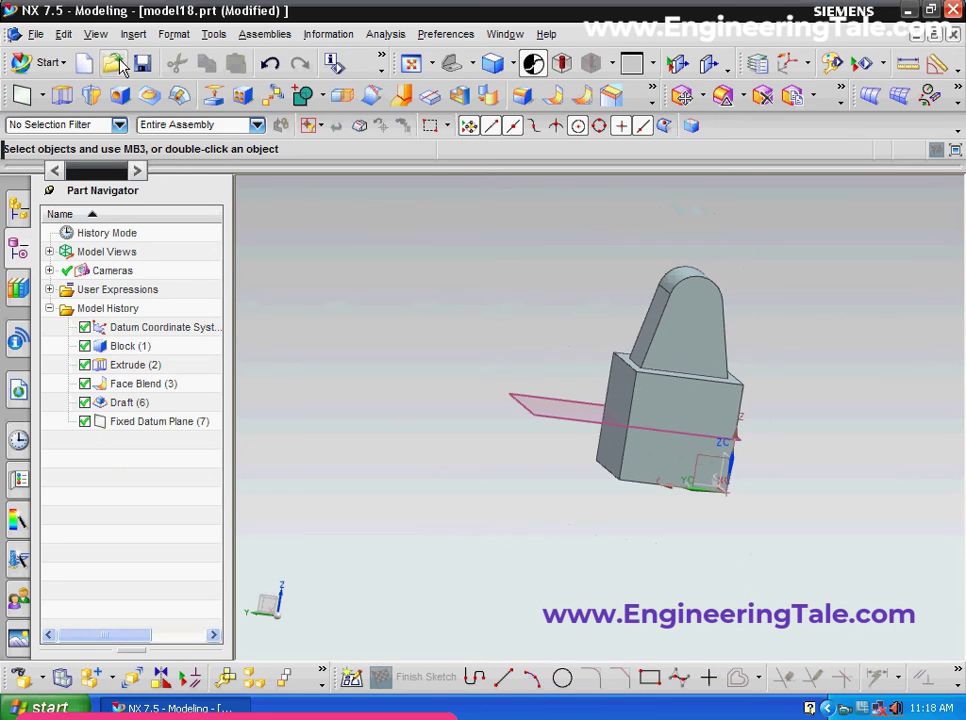
Step: Start a Faces to Draft draft body with the datum plane as parting object and suggested draw direction
click(131, 35)
mouse_move(174, 353)
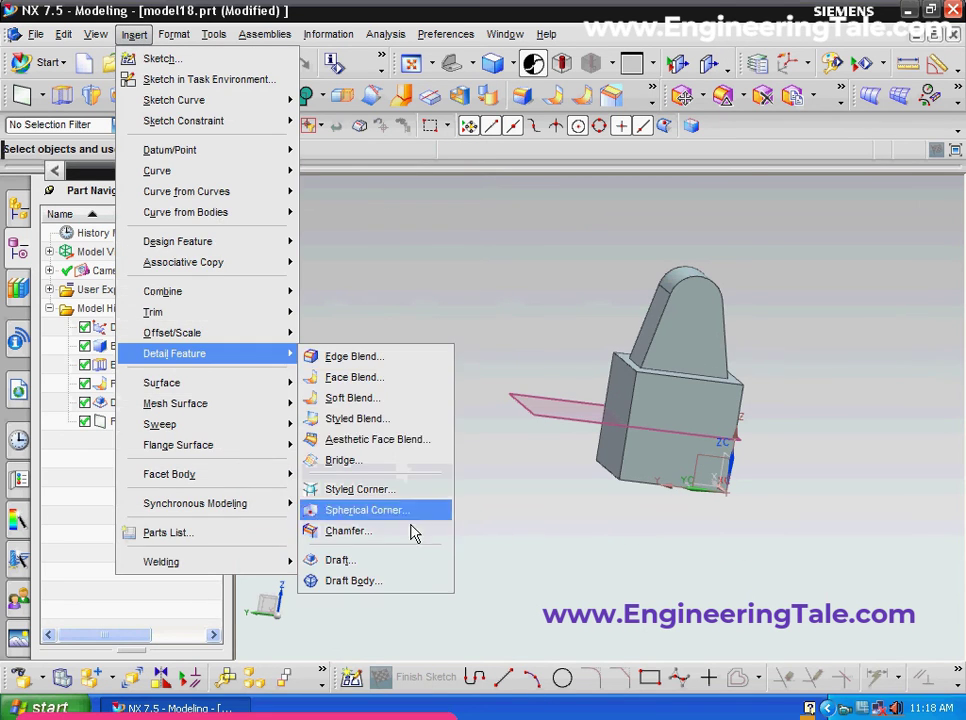
click(418, 580)
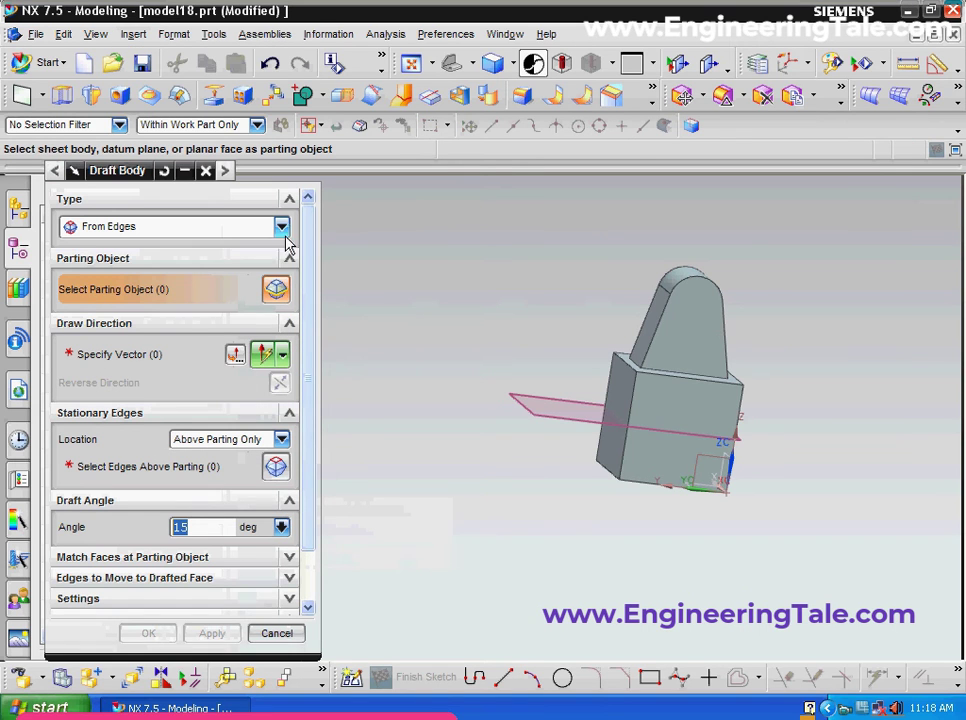
click(281, 229)
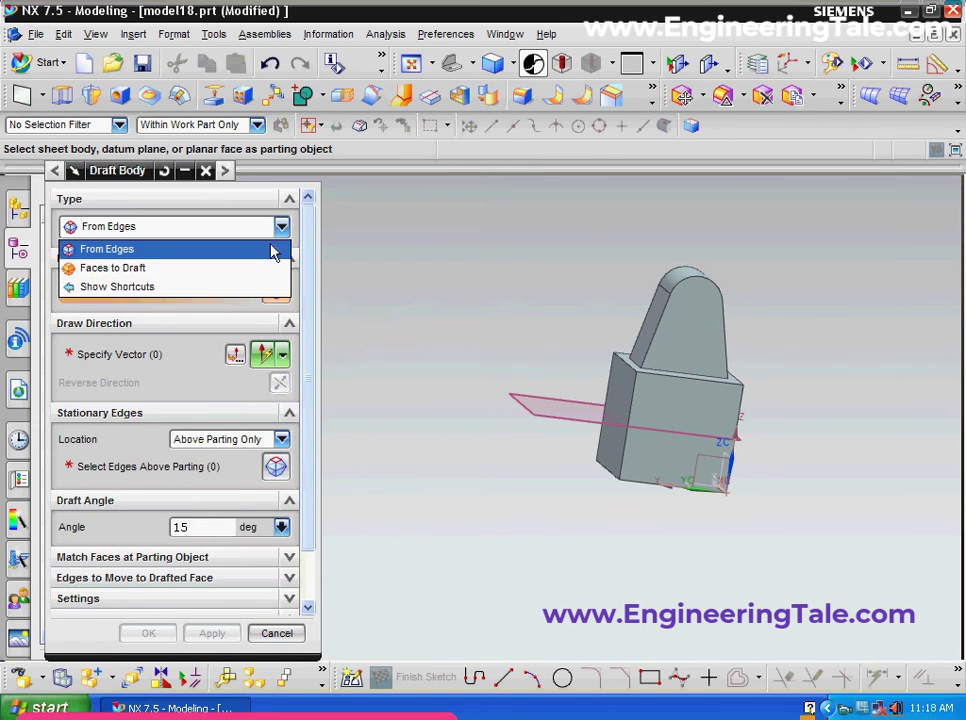
click(268, 272)
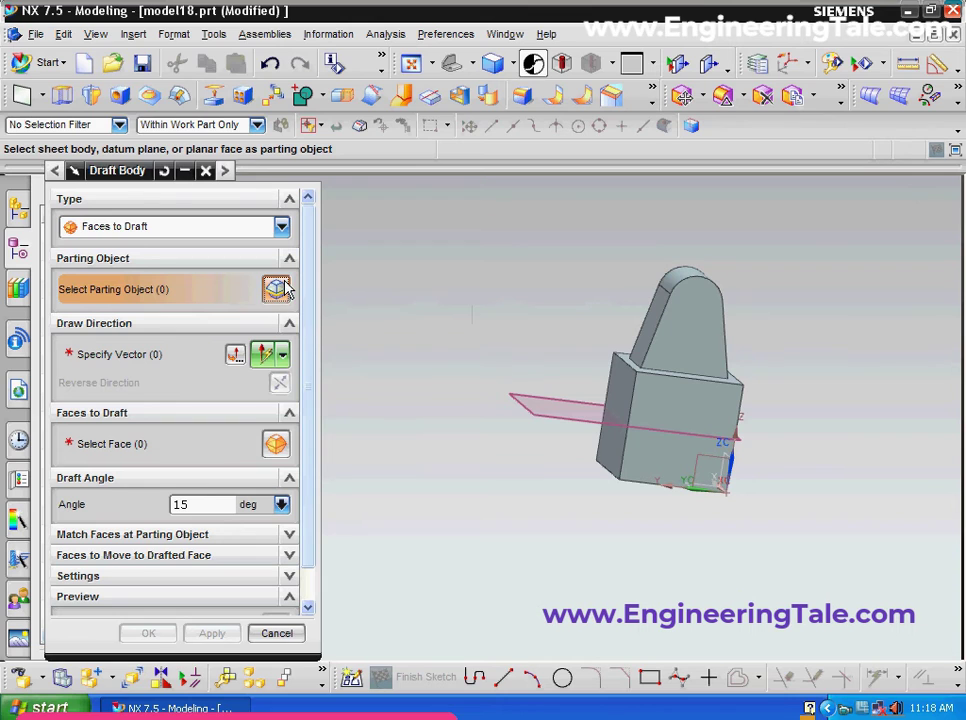
click(526, 420)
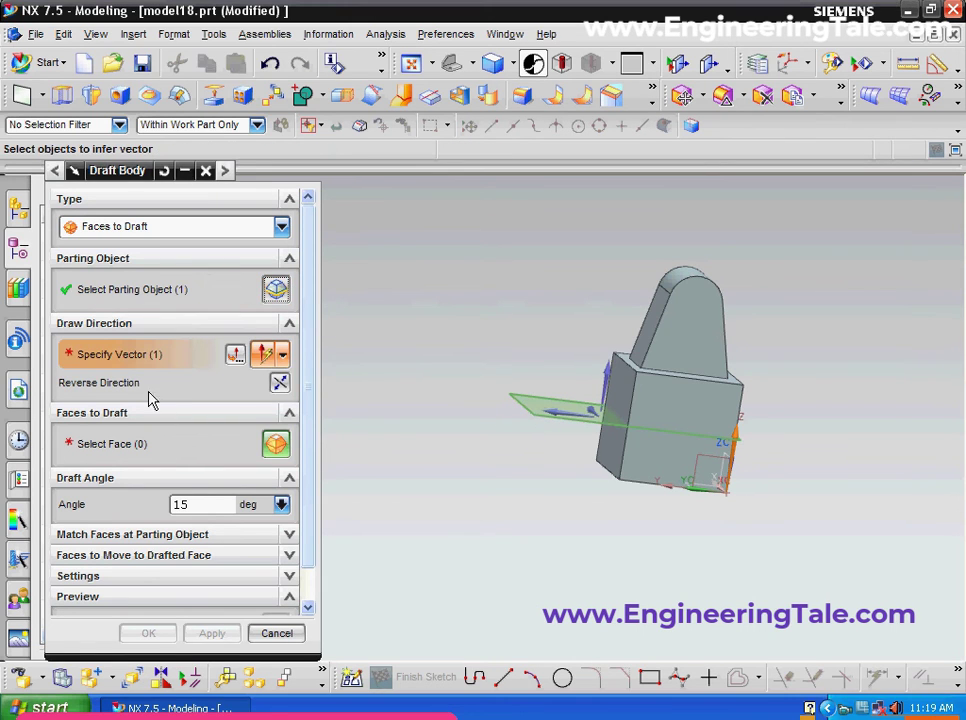
click(605, 370)
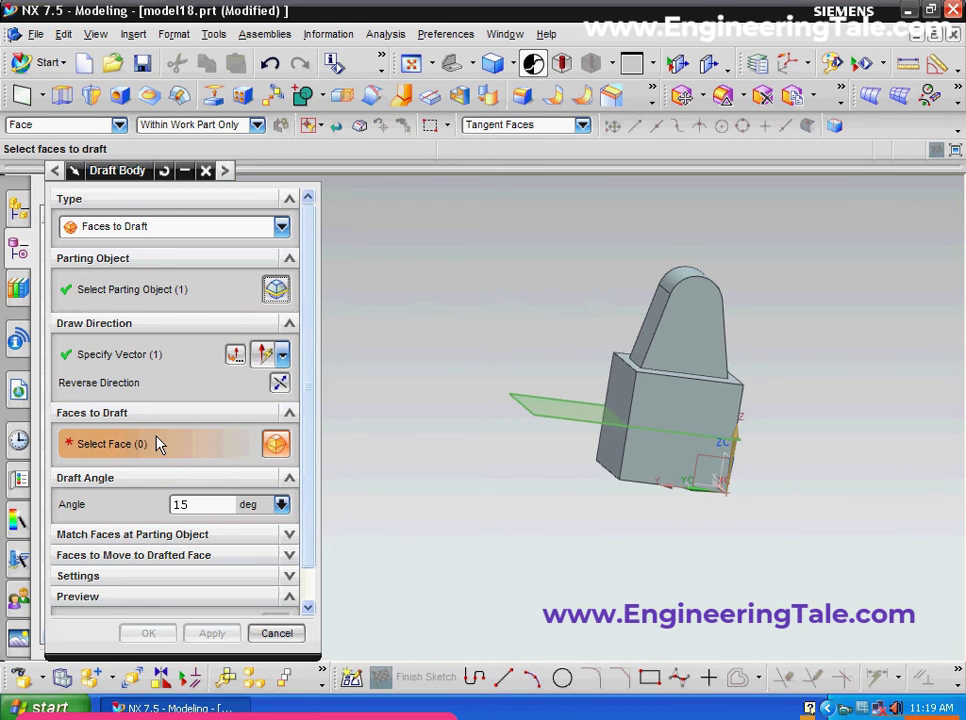
Step: Select the block's front face to draft at 15° and preview the result
mouse_move(770, 435)
middle_down()
mouse_move(733, 427)
mouse_move(683, 365)
middle_up()
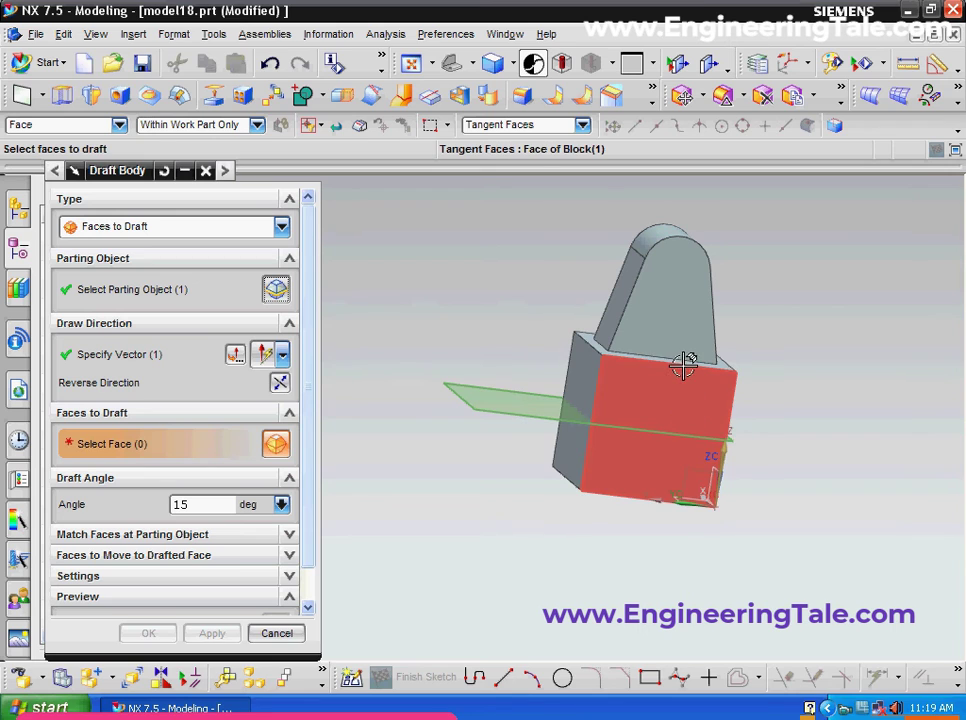
click(675, 396)
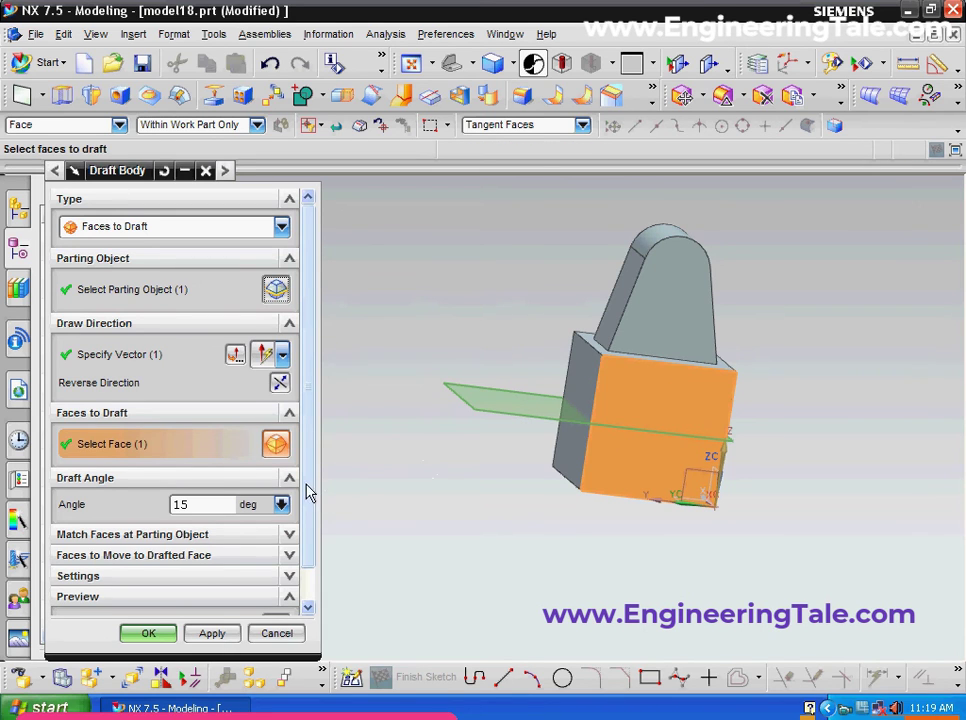
scroll(308, 491, down, 2)
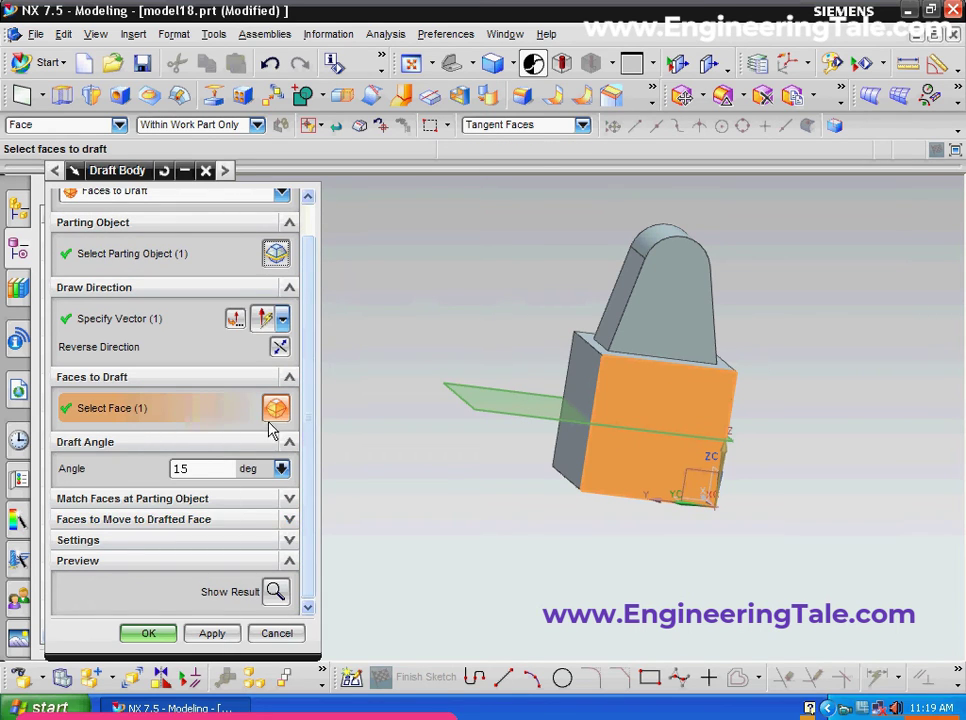
click(276, 591)
middle_drag(517, 561, 567, 565)
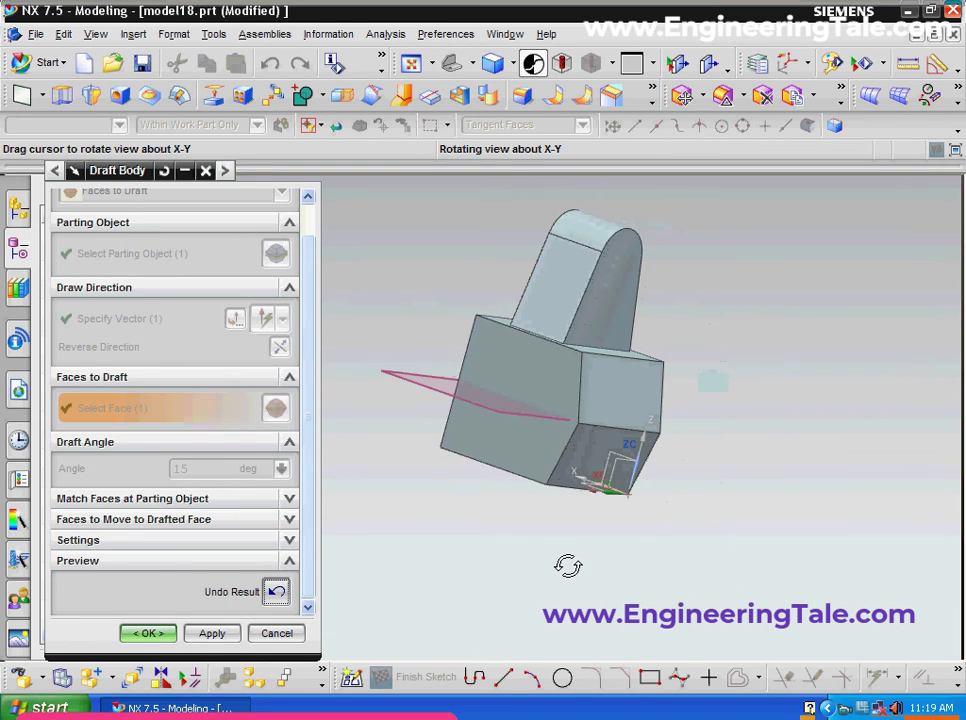
click(276, 591)
click(222, 520)
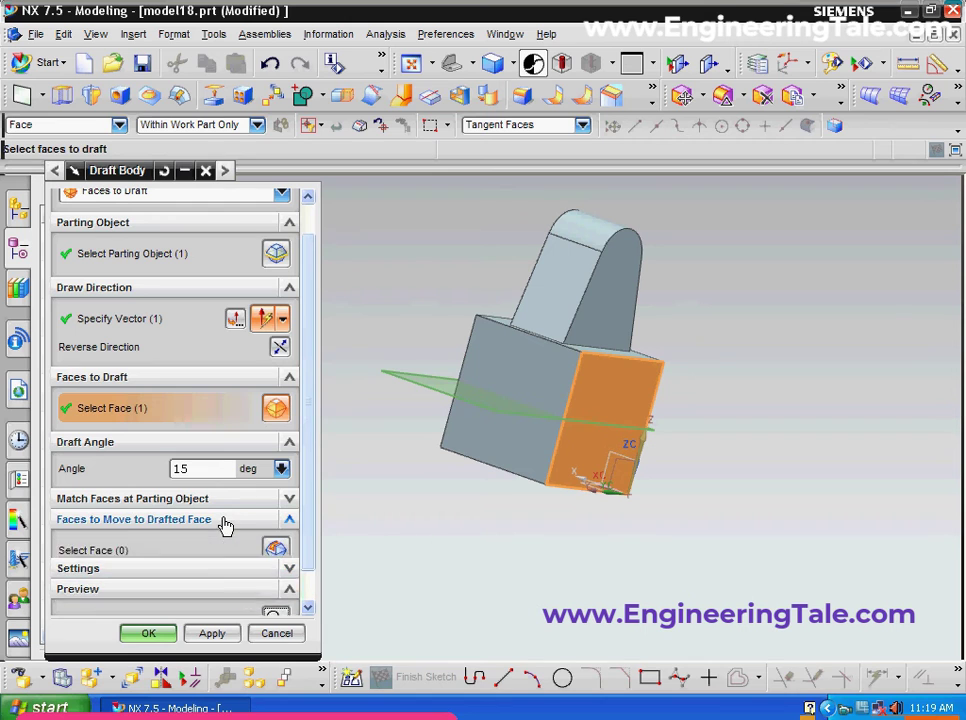
Step: Add the block's bottom face as a face to move to the drafted face and preview it
click(276, 550)
middle_drag(733, 351, 700, 294)
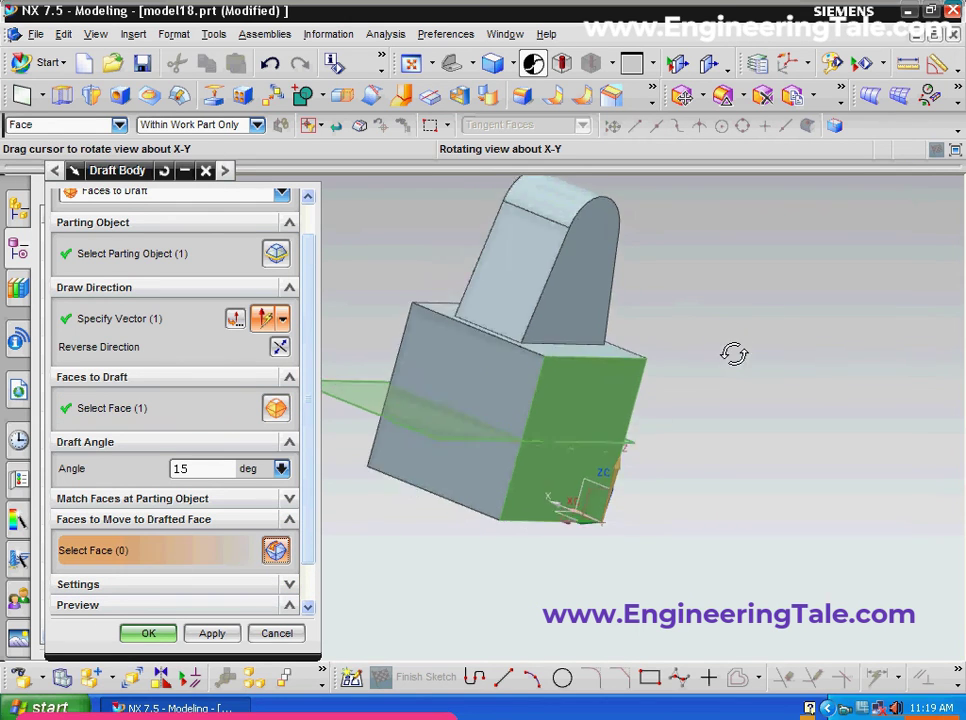
click(601, 597)
scroll(310, 550, down, 2)
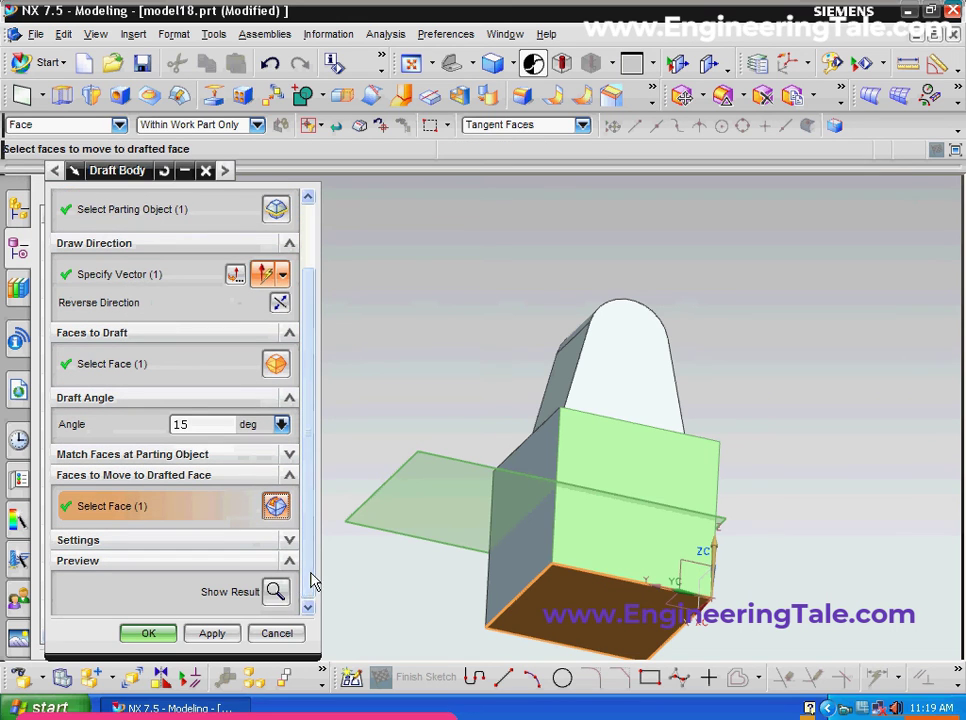
click(273, 586)
mouse_move(827, 441)
middle_down()
mouse_move(858, 461)
mouse_move(848, 462)
middle_up()
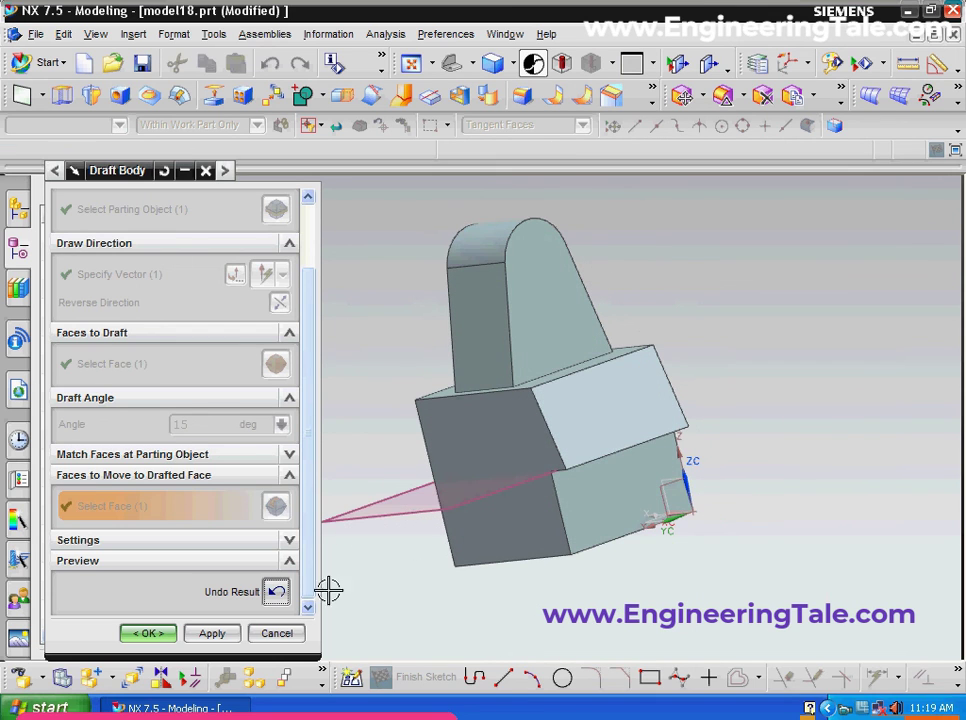
click(276, 592)
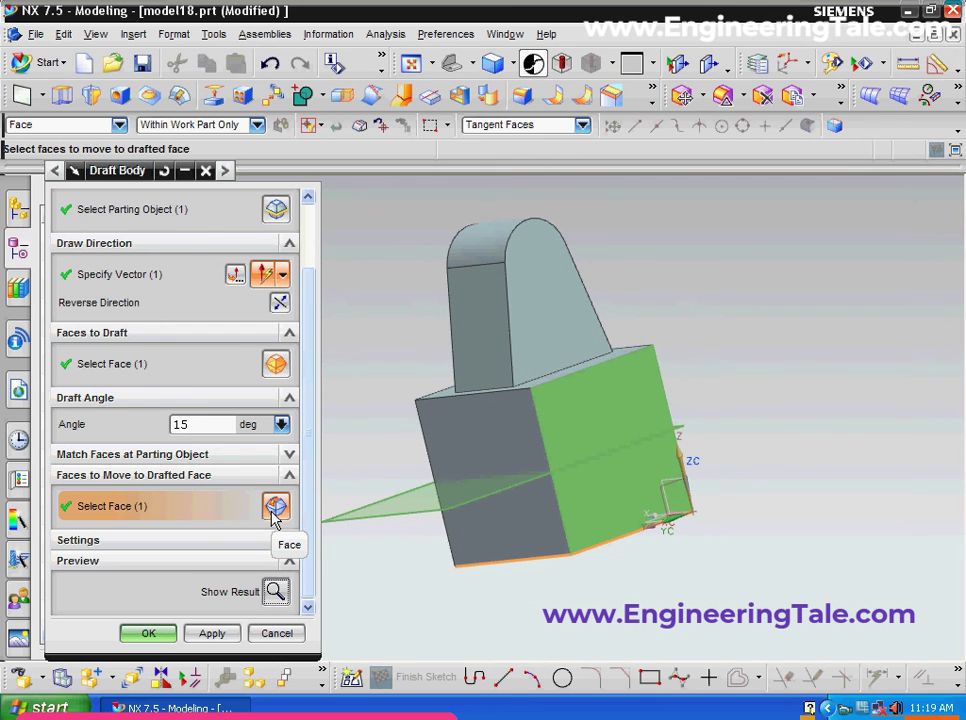
Step: Add the top face, dismiss the failed-draft error, and cancel the draft body
click(590, 360)
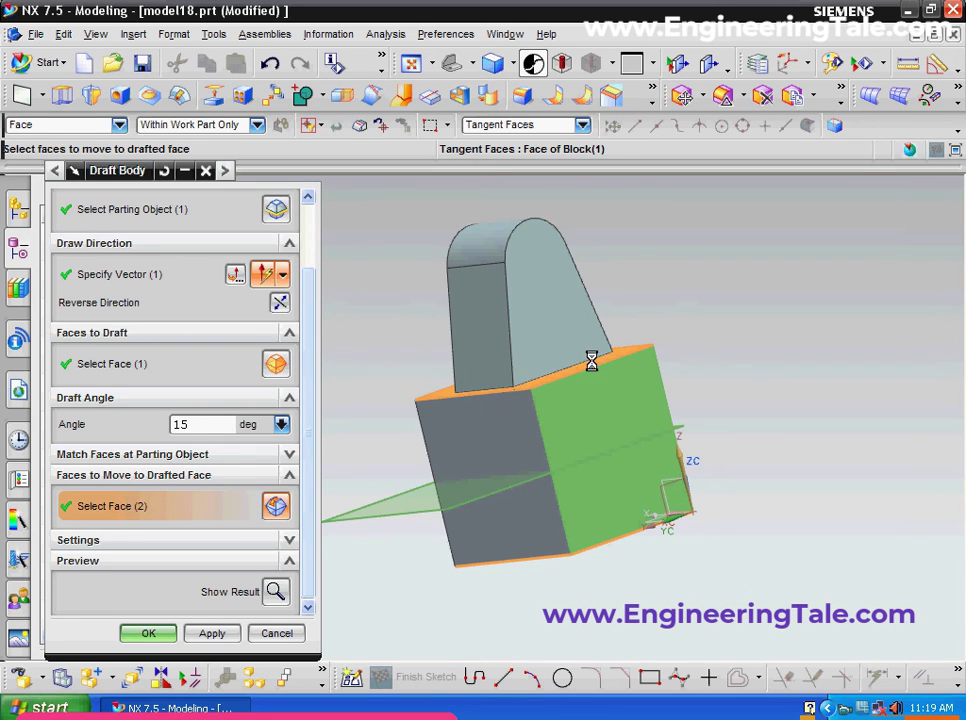
click(276, 591)
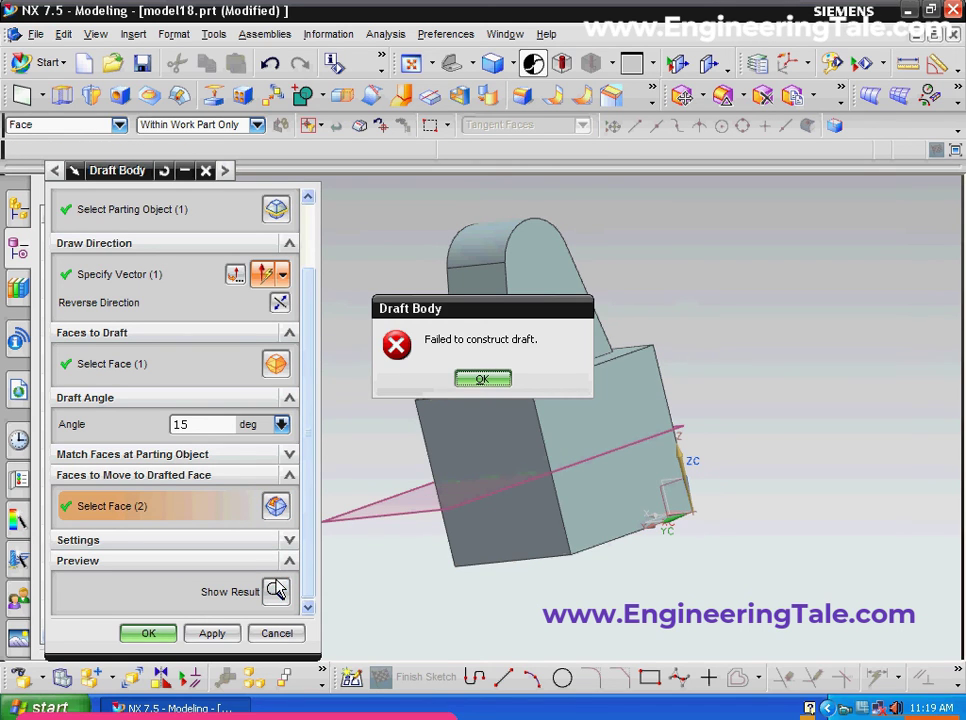
click(483, 380)
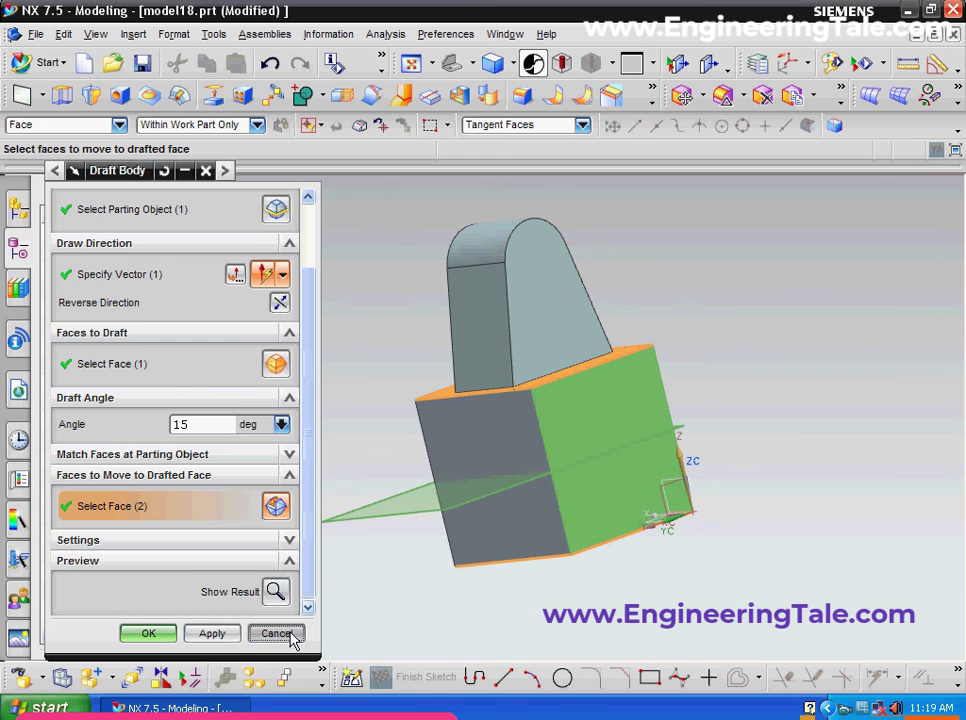
click(276, 633)
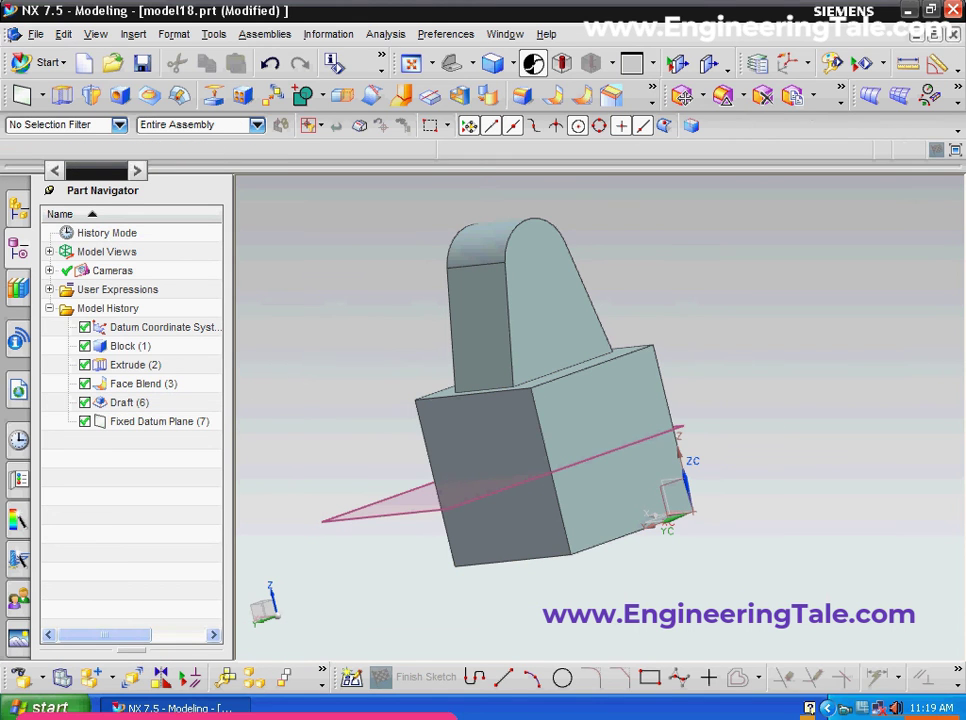
Step: Start a From Edges draft body with the datum plane as parting object and Z draw direction
click(134, 36)
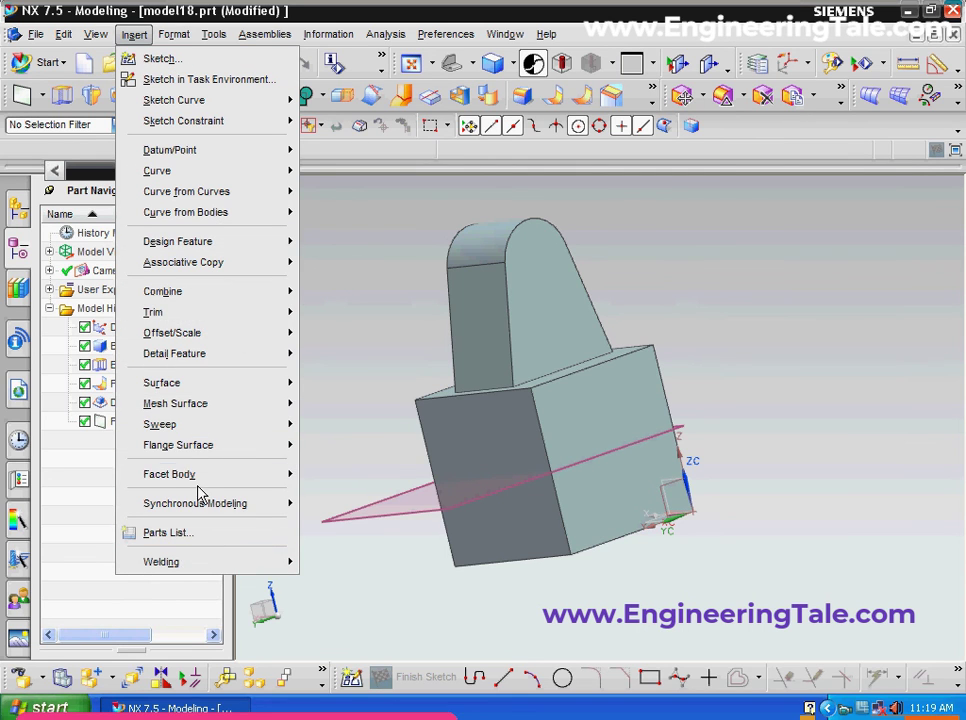
mouse_move(175, 353)
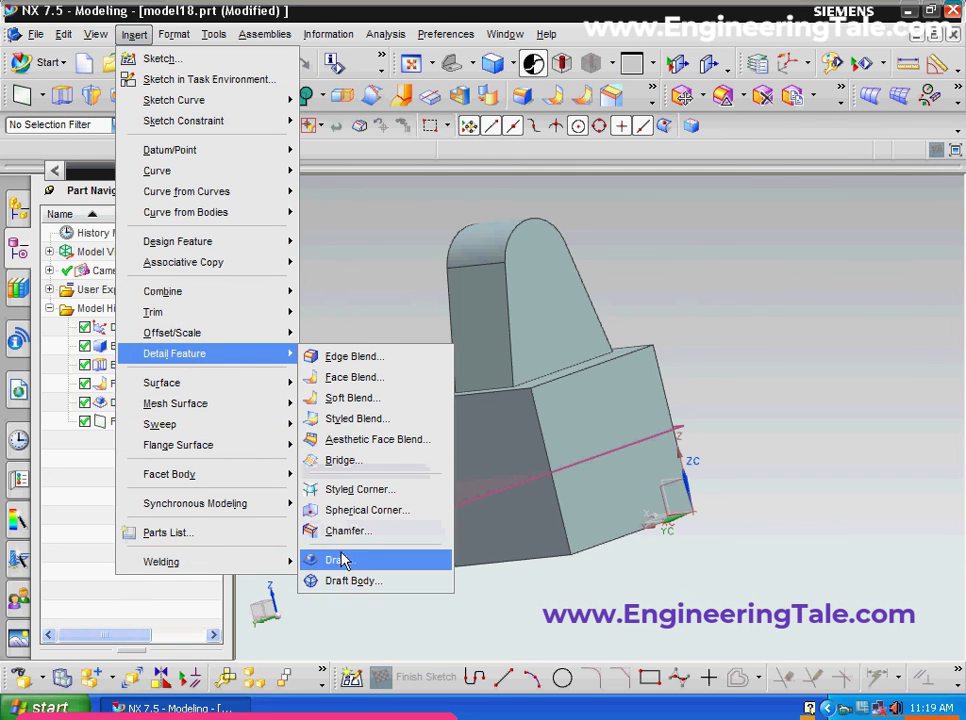
click(345, 581)
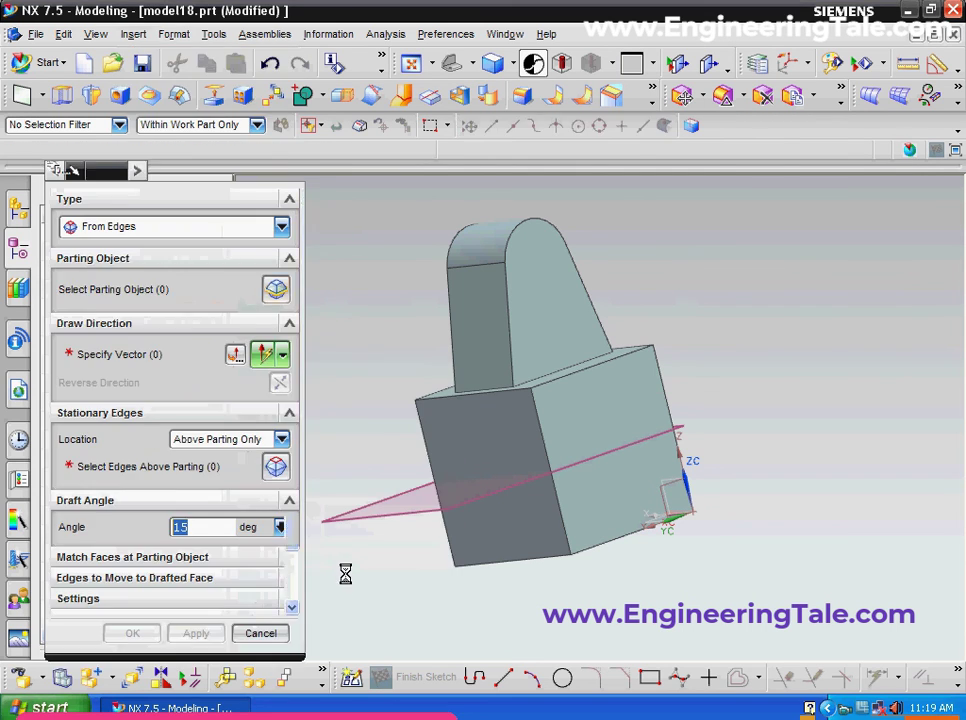
click(280, 232)
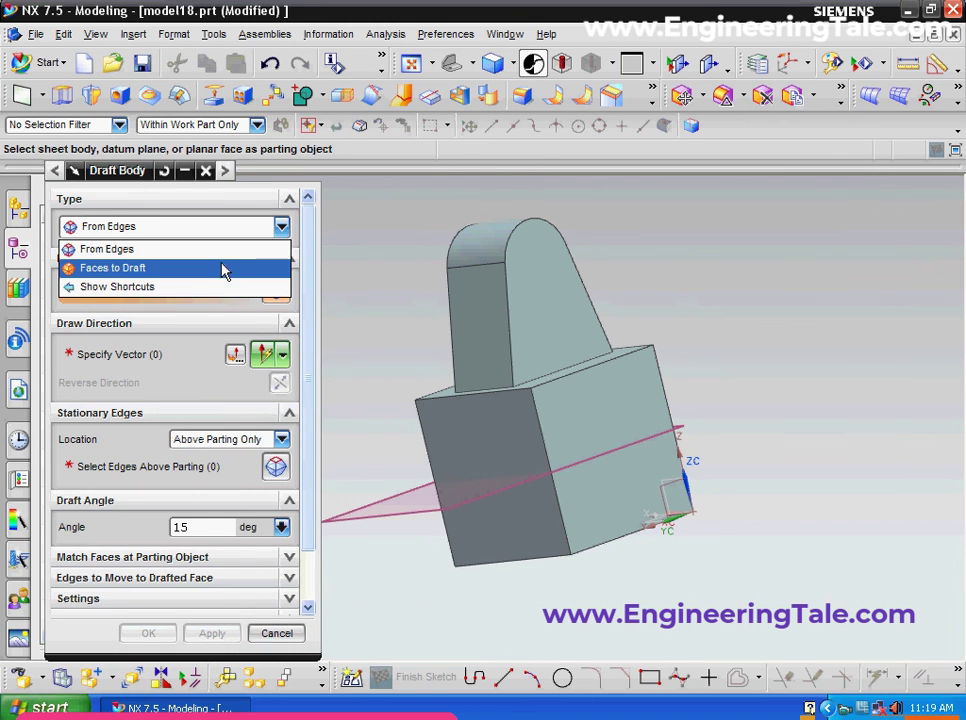
click(216, 258)
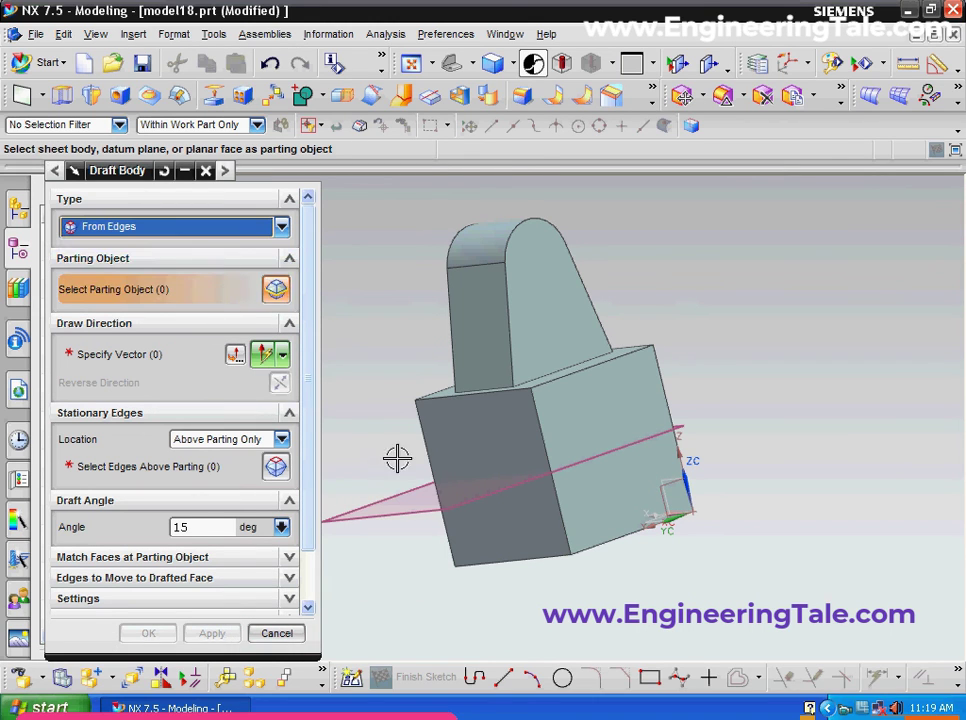
click(395, 511)
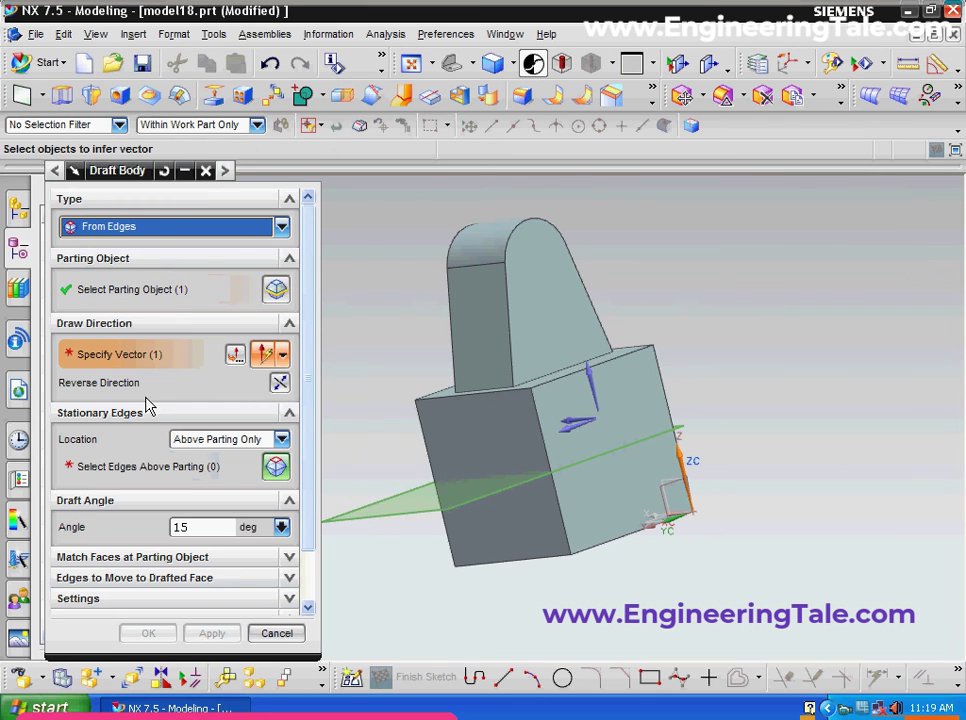
click(592, 388)
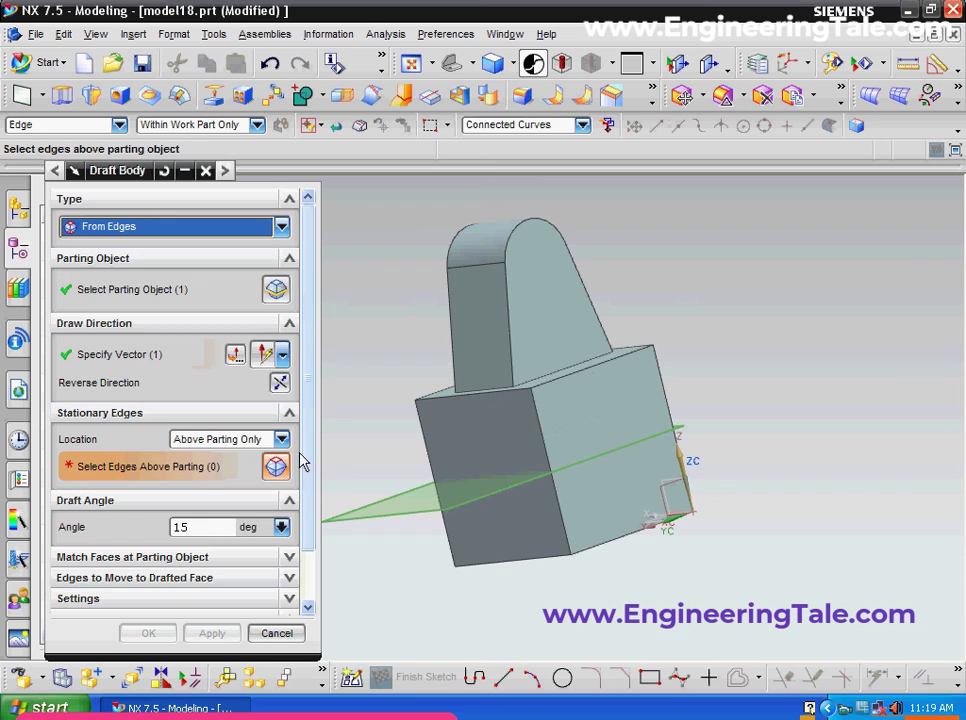
click(281, 442)
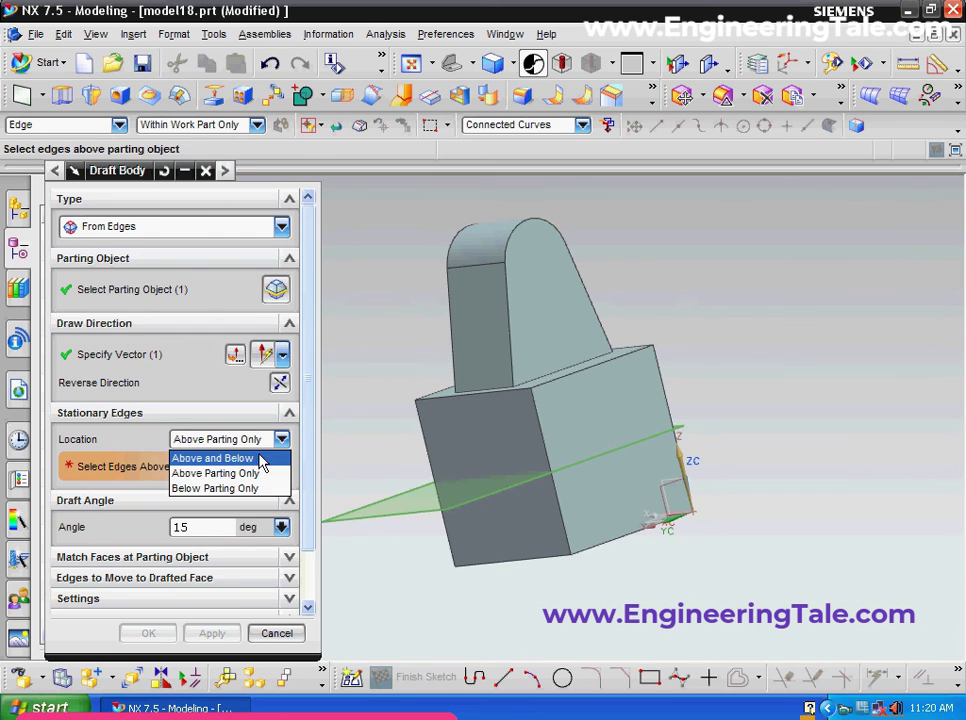
Step: Preview Above and Below with top and bottom front edges stationary, then switch to Above Parting Only
click(236, 460)
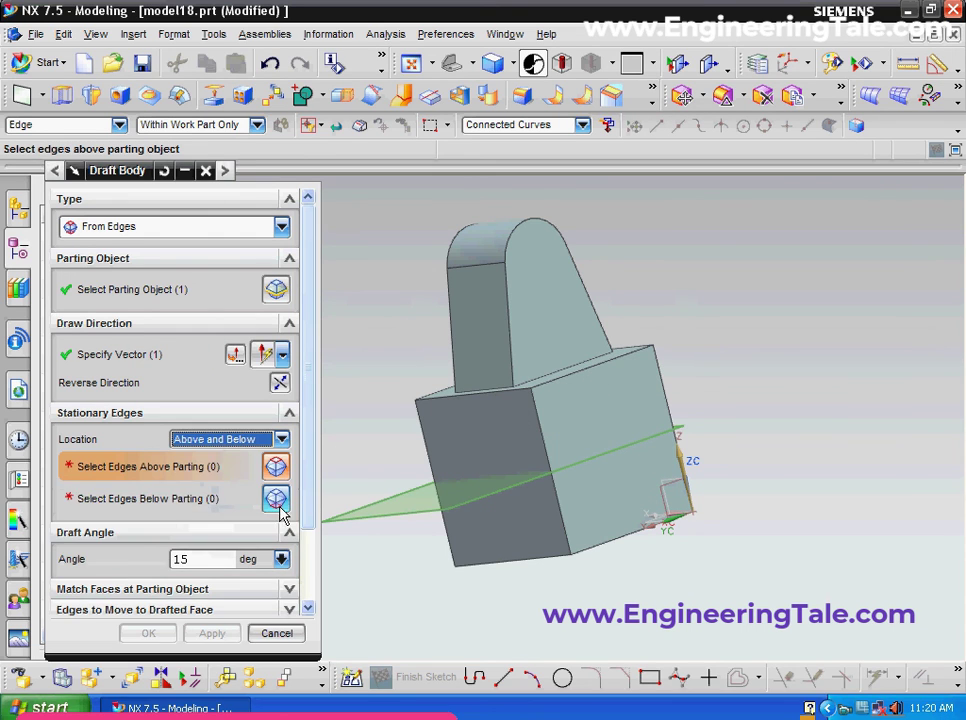
click(459, 396)
click(166, 508)
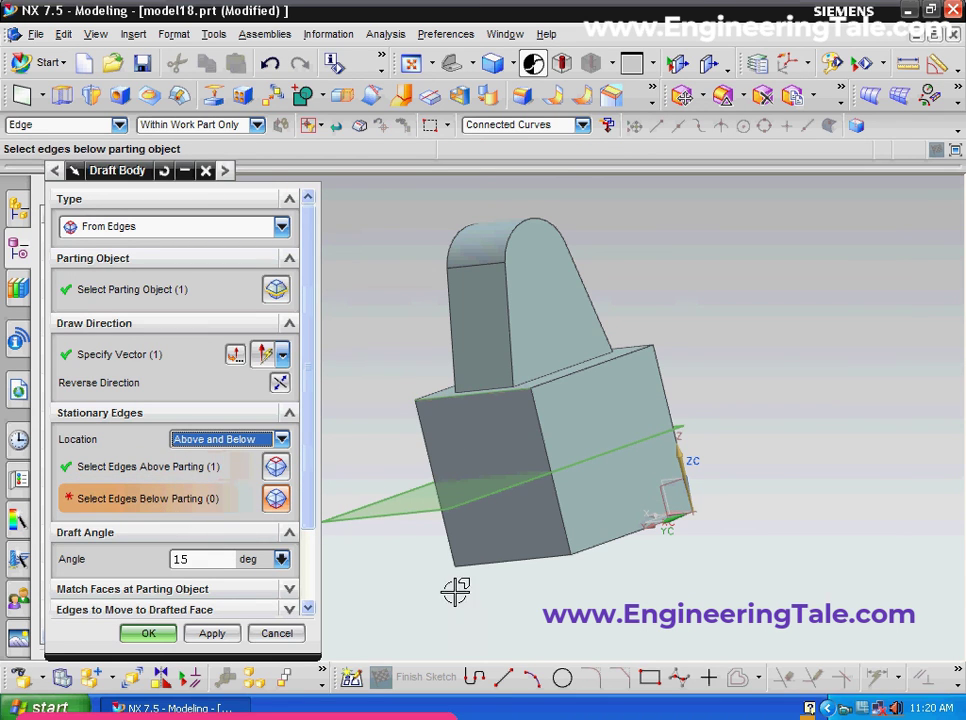
click(497, 562)
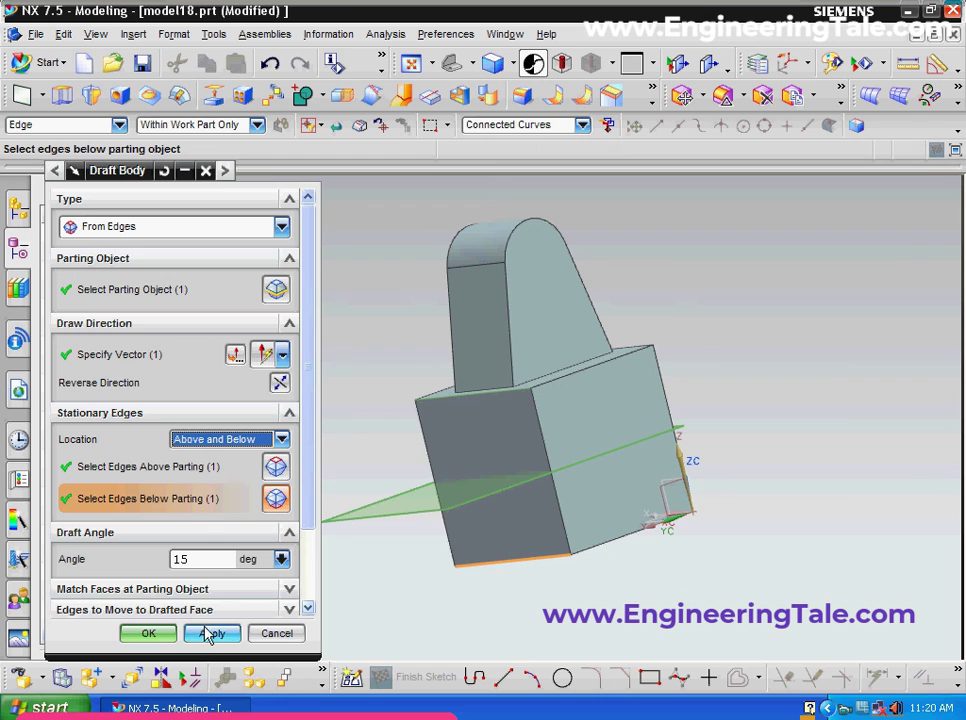
scroll(315, 513, down, 3)
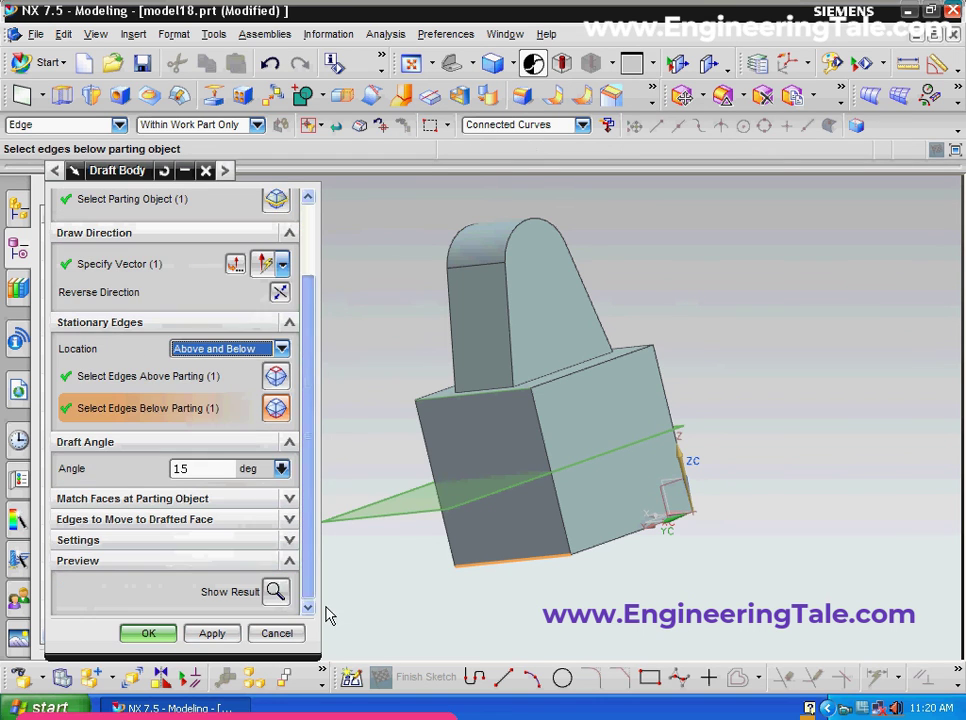
click(276, 593)
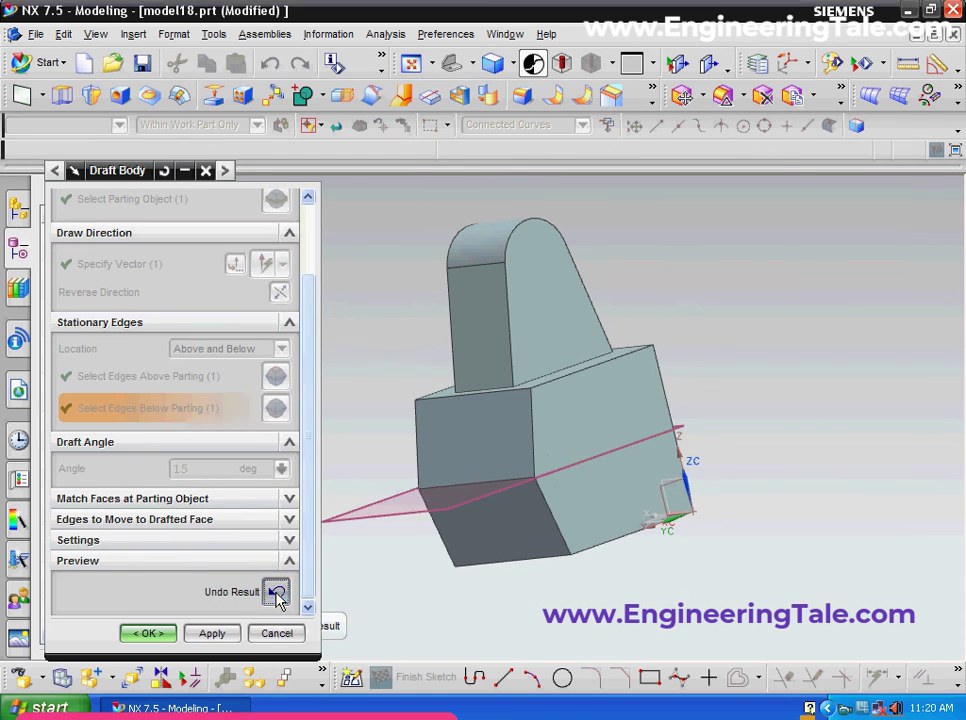
click(276, 592)
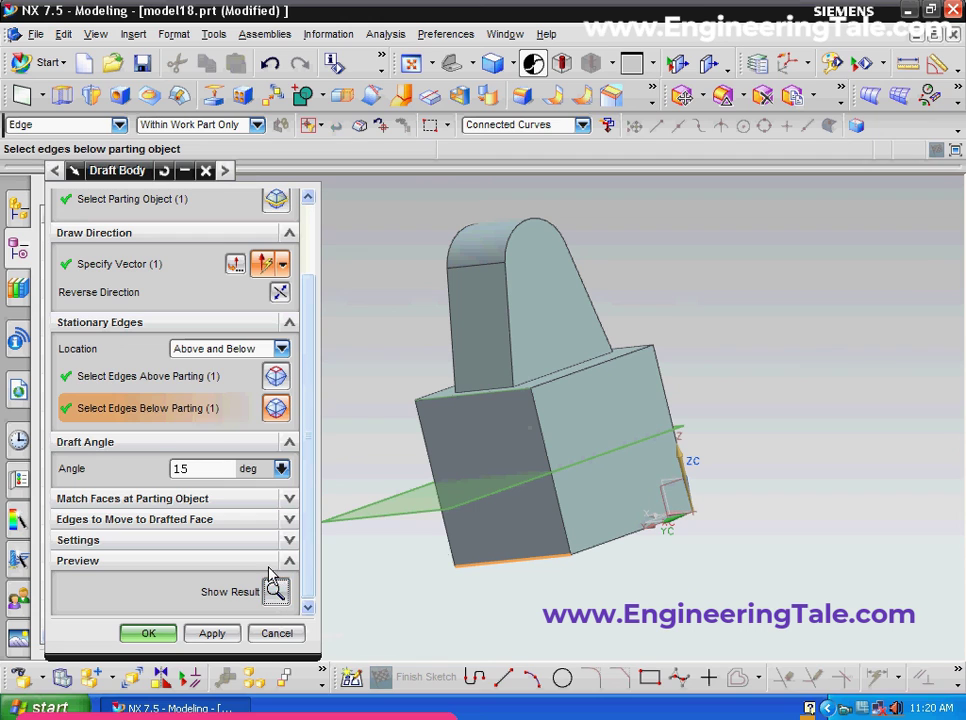
click(283, 350)
click(257, 389)
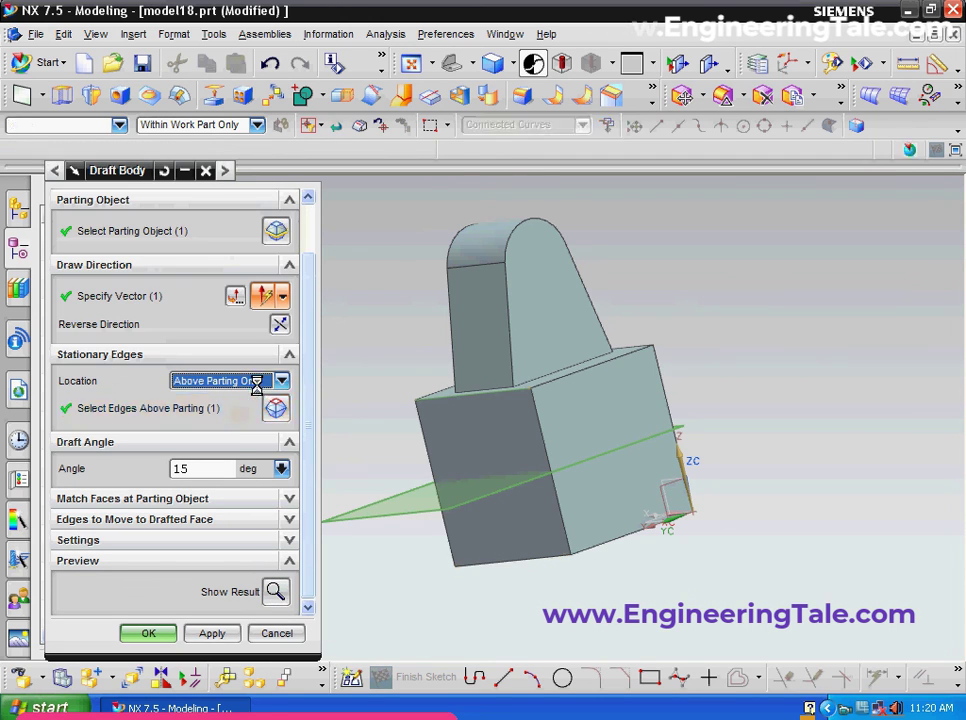
Step: Switch stationary edges to Below Parting Only with the bottom front edge, and preview the draft
click(275, 591)
click(275, 589)
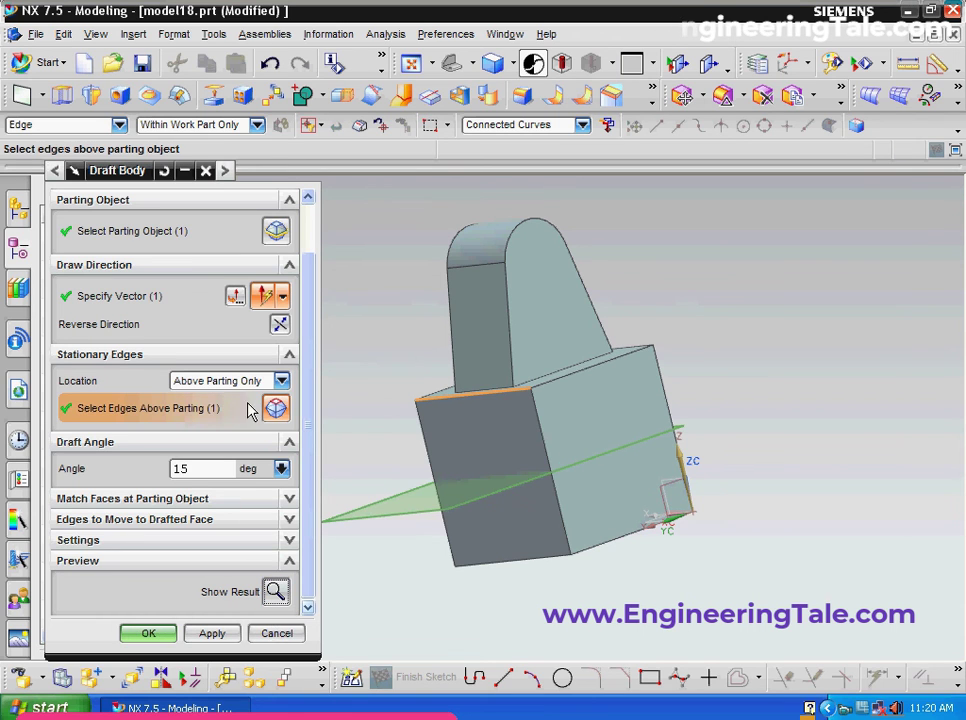
click(284, 382)
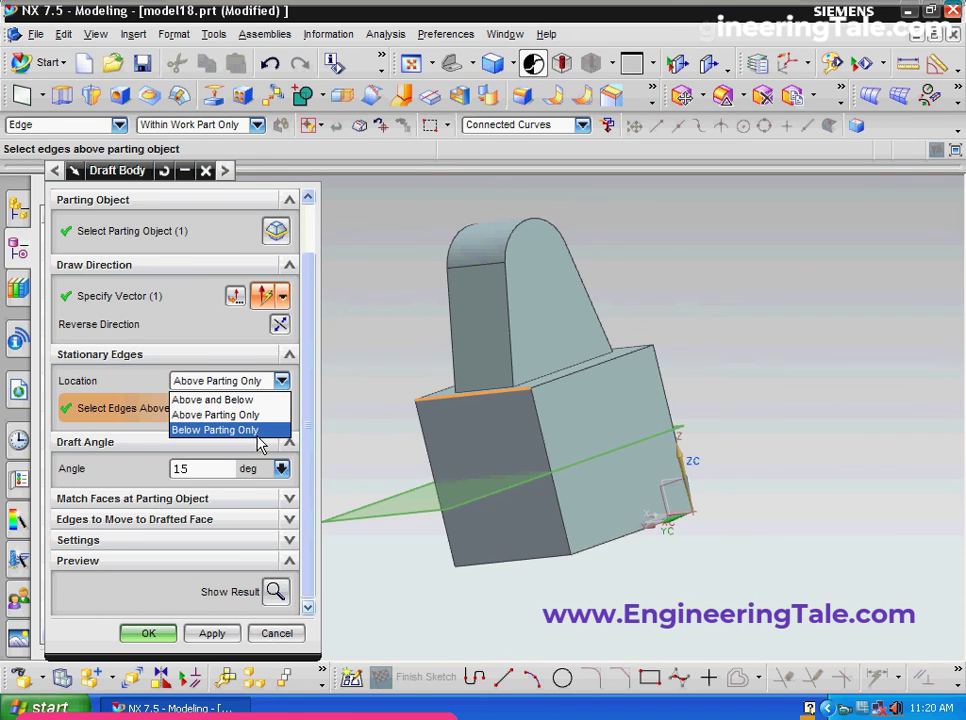
click(258, 434)
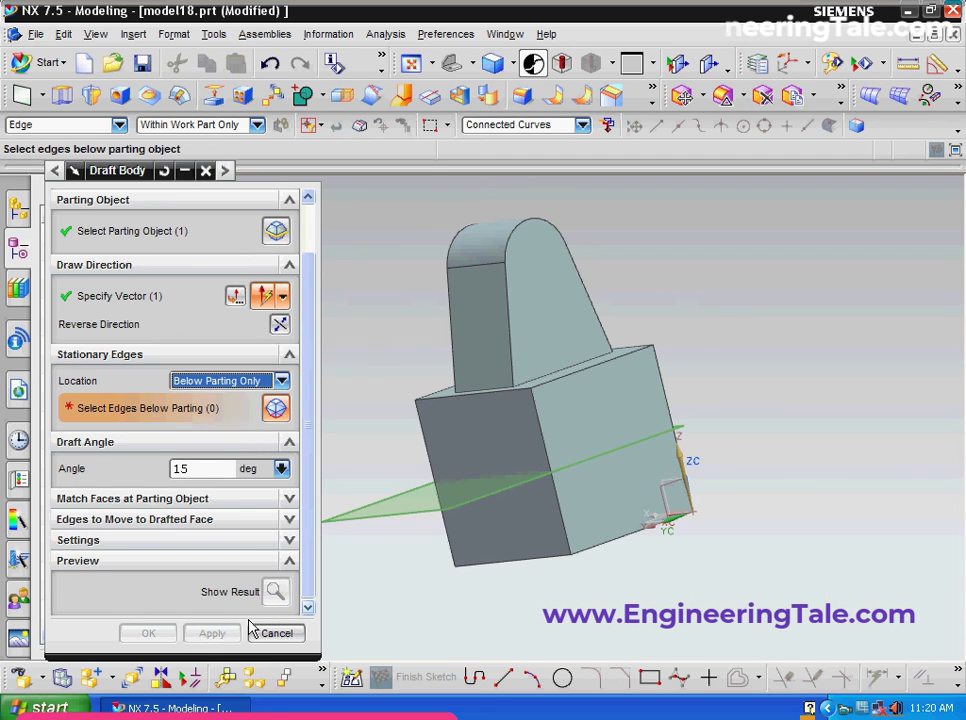
click(489, 566)
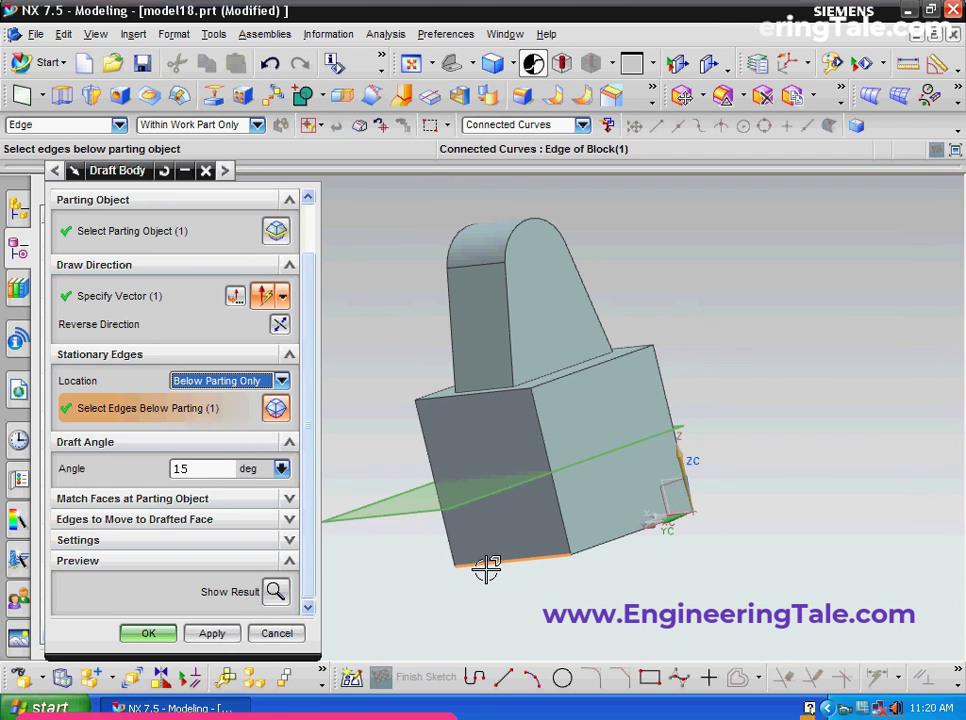
click(278, 592)
click(277, 592)
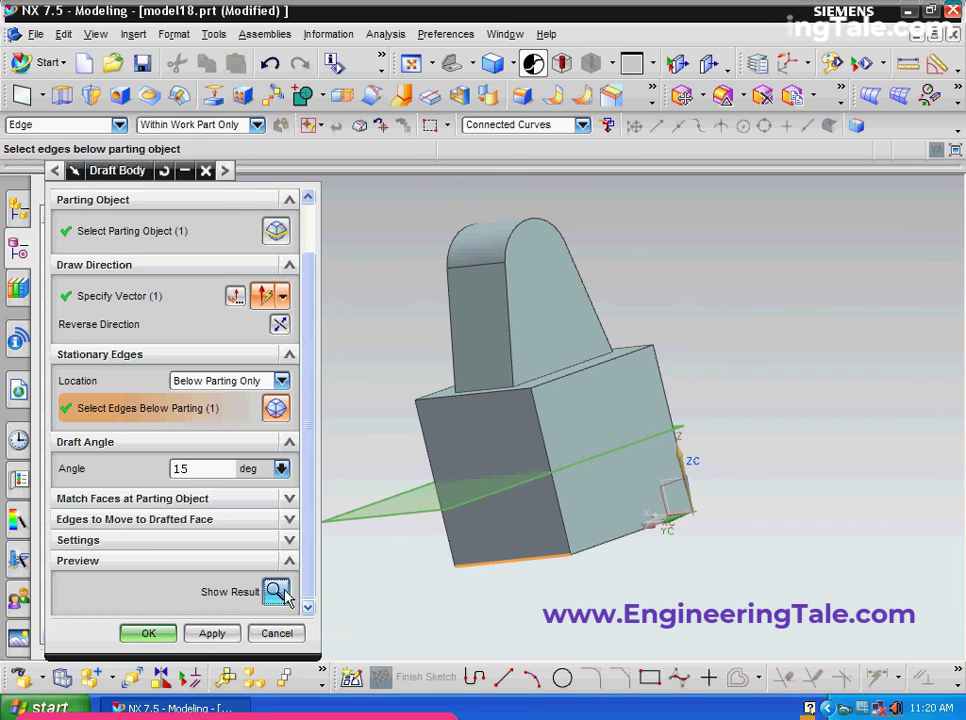
Step: Check the match faces options and create the 15° Draft Body (9)
drag(316, 561, 306, 556)
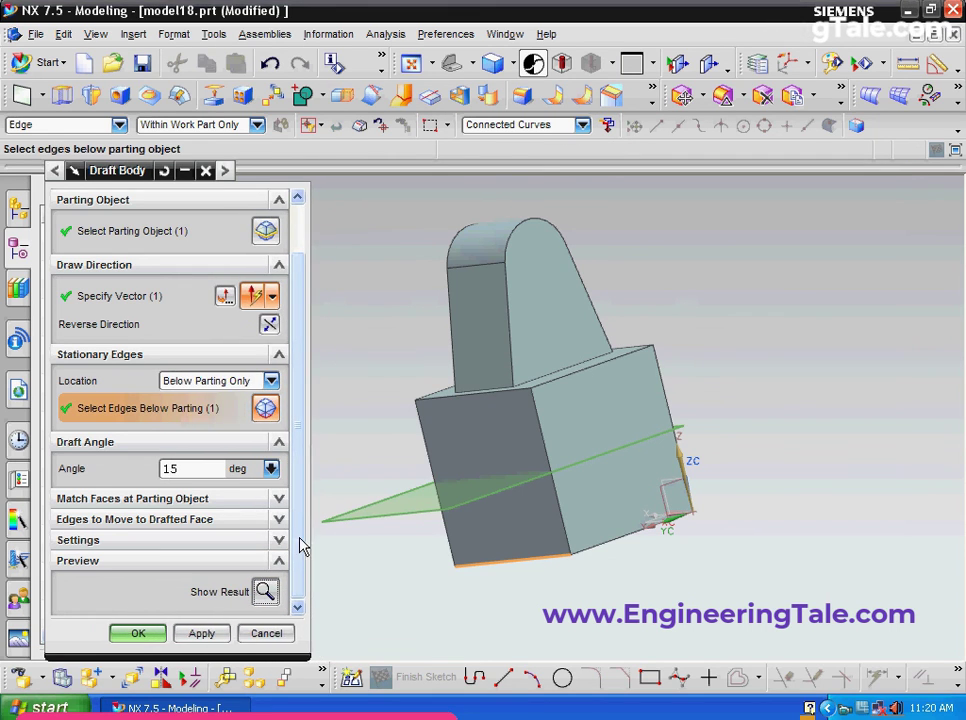
scroll(300, 548, up, 1)
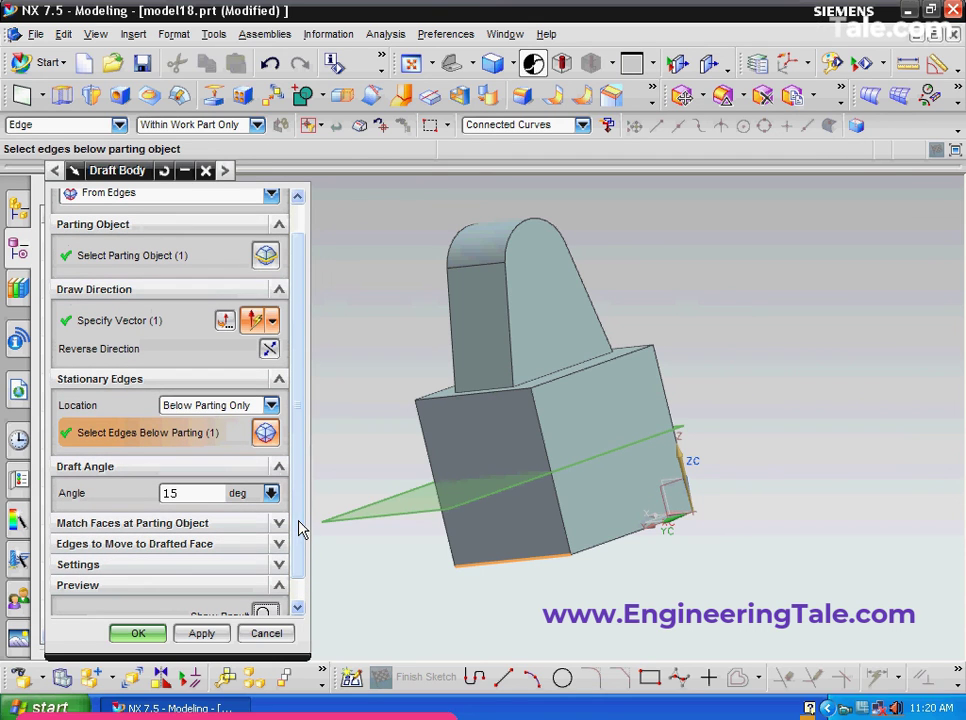
click(280, 526)
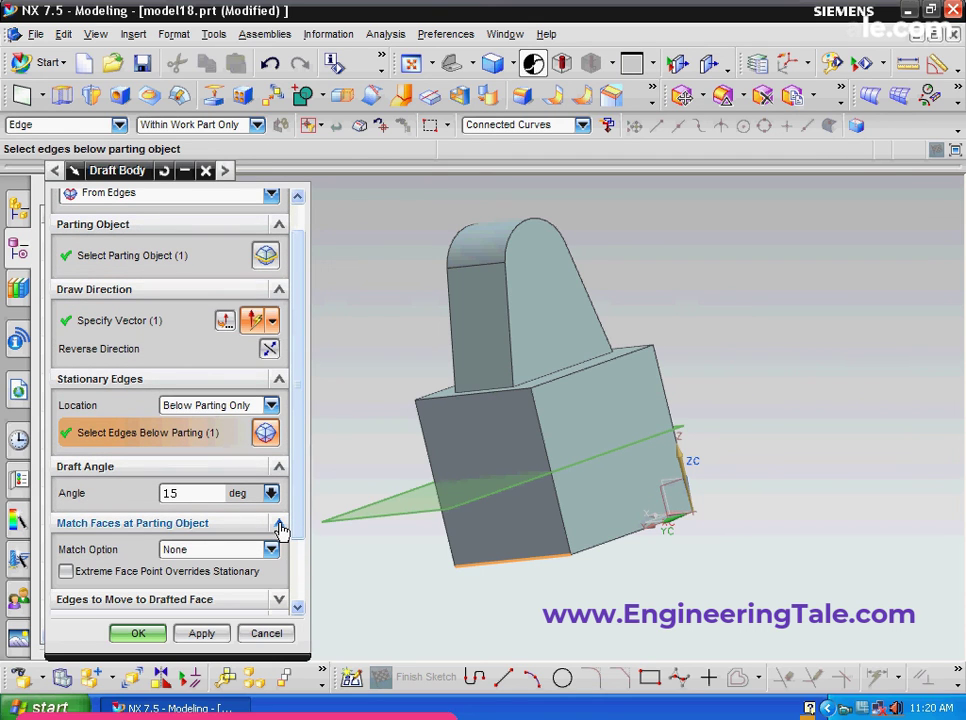
click(280, 527)
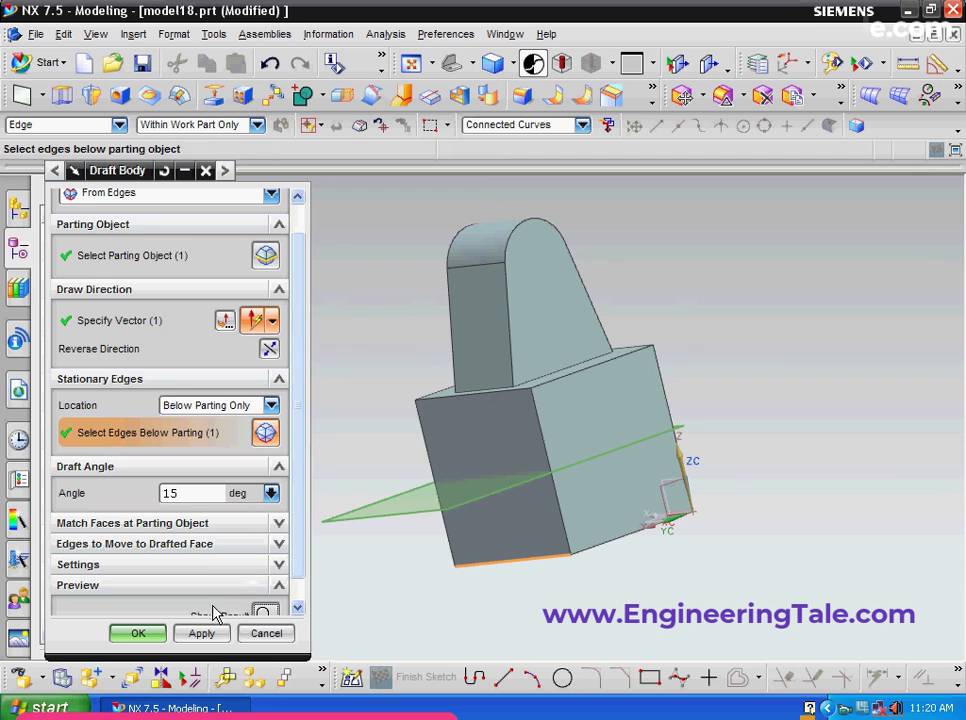
click(139, 634)
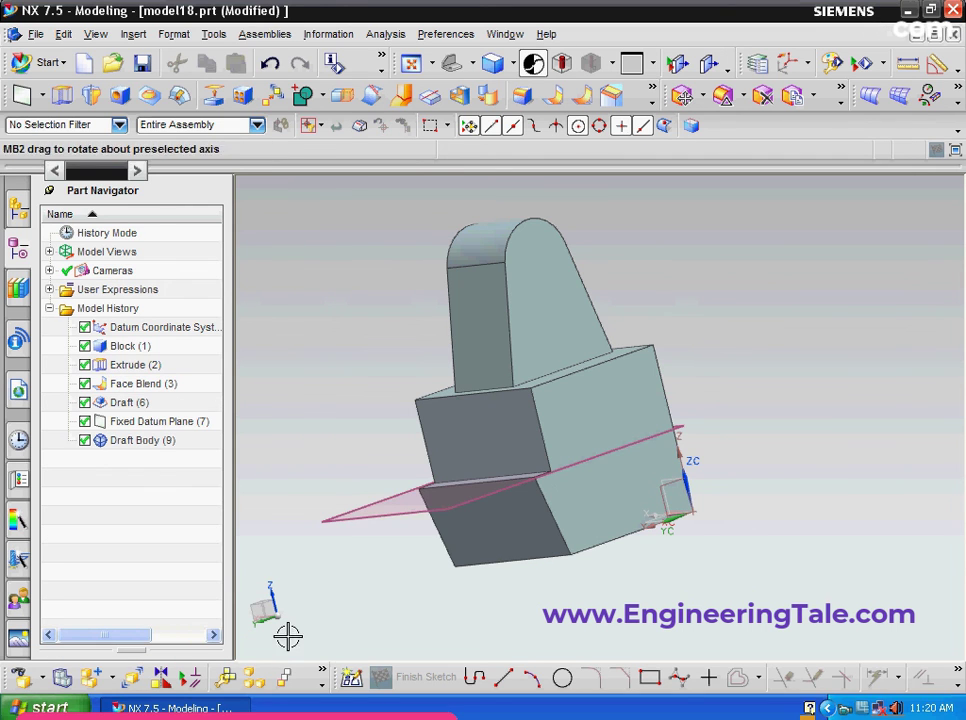